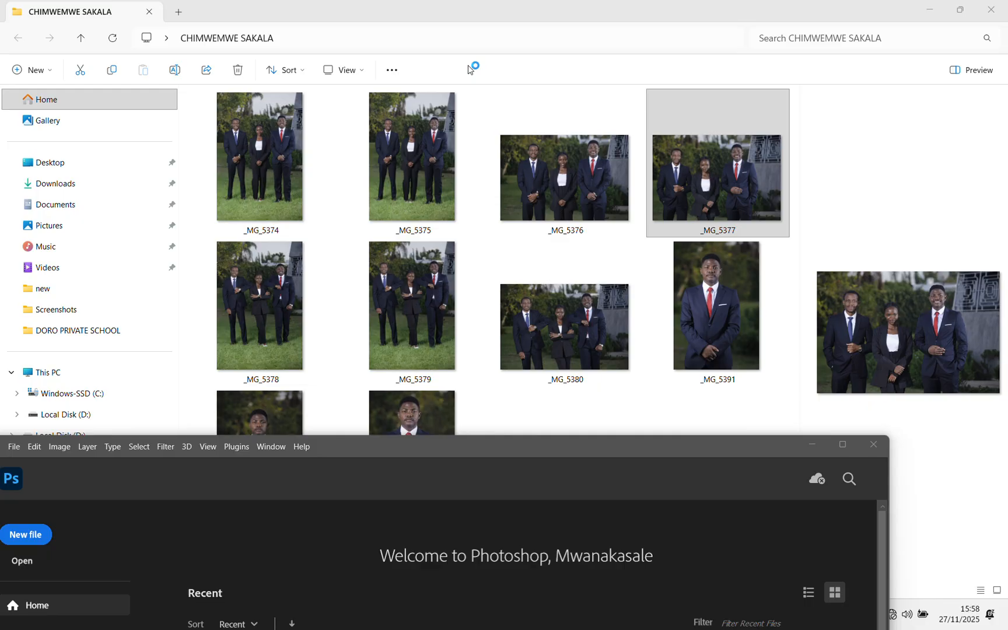
Open the _MG_5377 group photo from the folder in Photoshop for raw editing
{"action": "left_click", "coordinate": [736, 194]}
{"action": "left_click", "coordinate": [165, 447]}
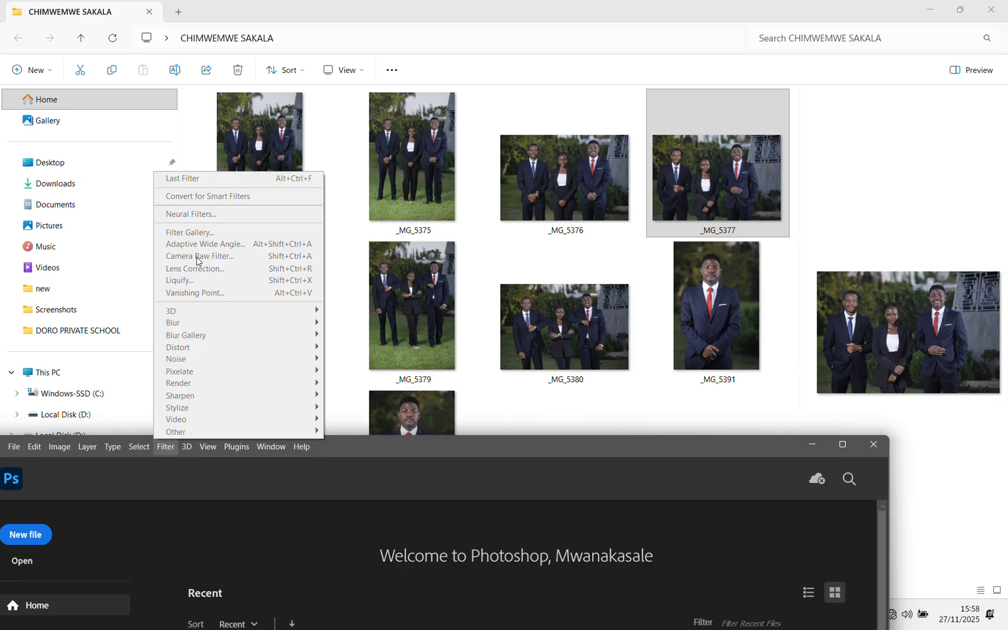
{"action": "left_click", "coordinate": [418, 450]}
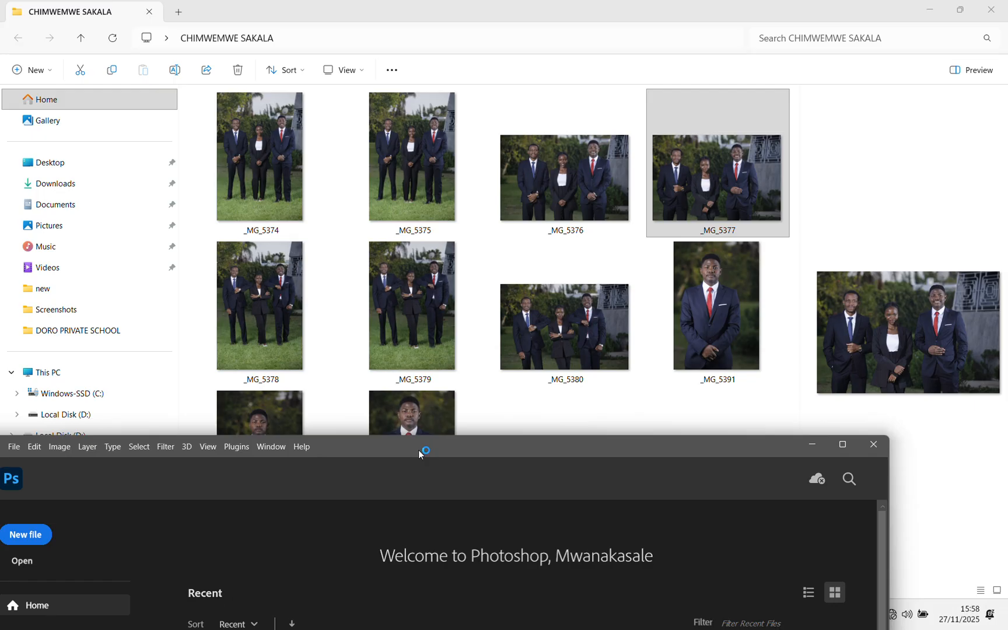
{"action": "left_click_drag", "start_coordinate": [418, 450], "coordinate": [470, 371]}
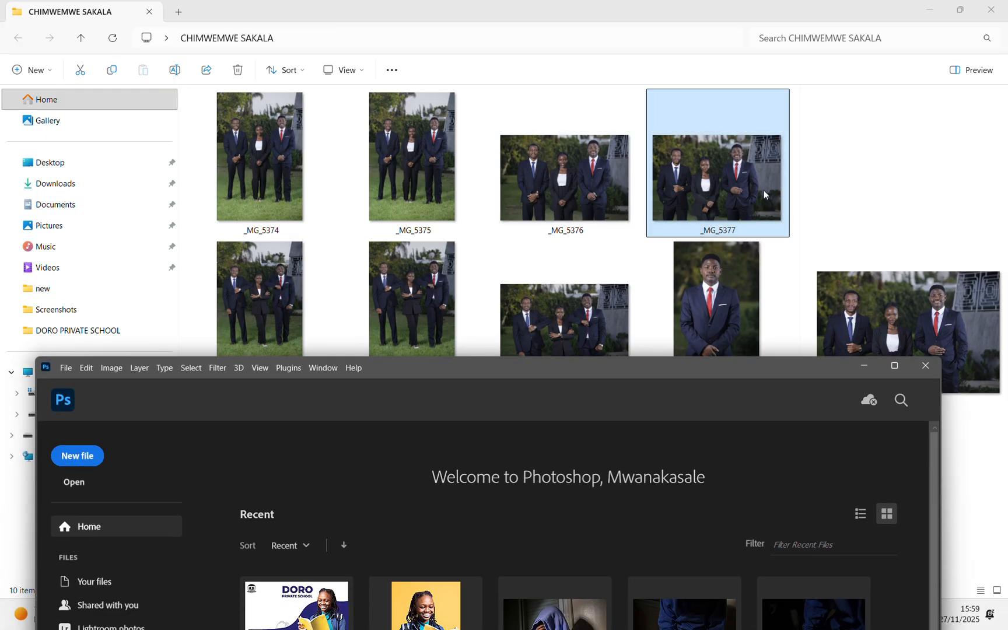
{"action": "left_click", "coordinate": [672, 231]}
{"action": "left_click_drag", "start_coordinate": [713, 183], "coordinate": [686, 420]}
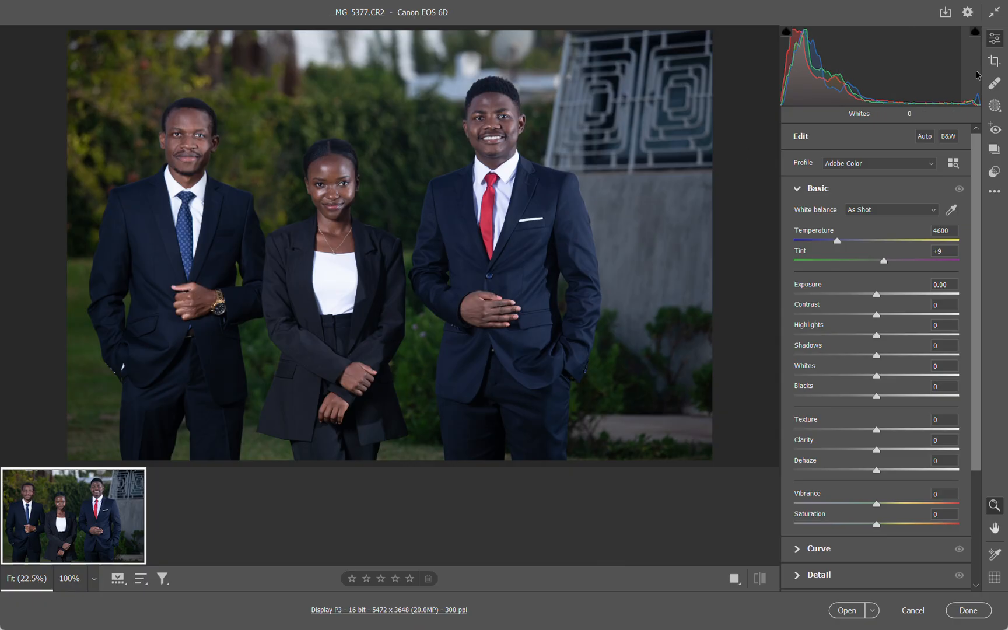
Crop the photo to about 4882 x 3255 pixels, tightening the frame around the three people with headroom above the tallest man
{"action": "left_click", "coordinate": [1001, 62]}
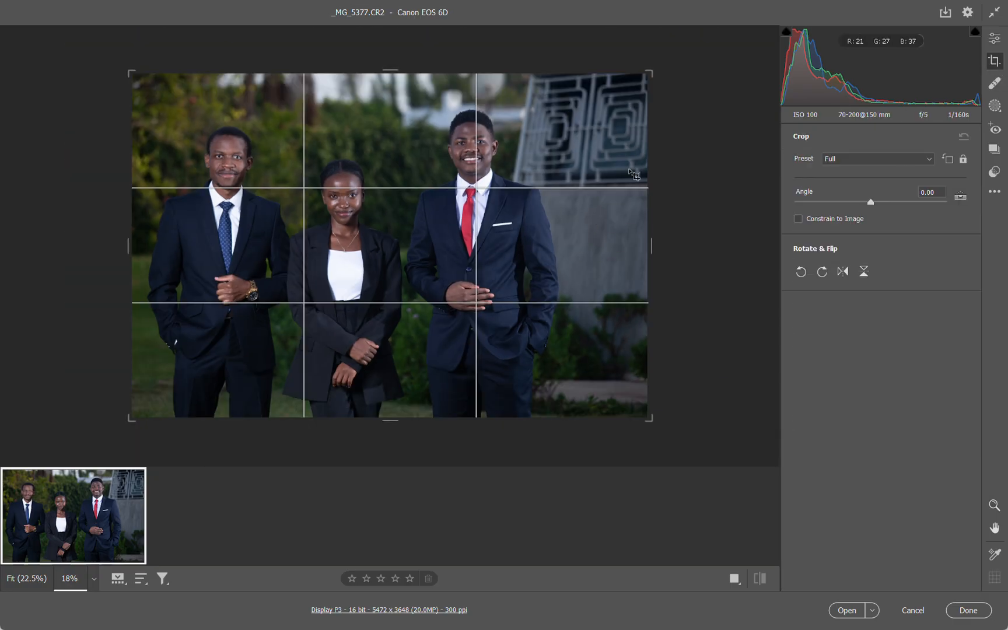
{"action": "left_click_drag", "start_coordinate": [649, 78], "coordinate": [626, 79]}
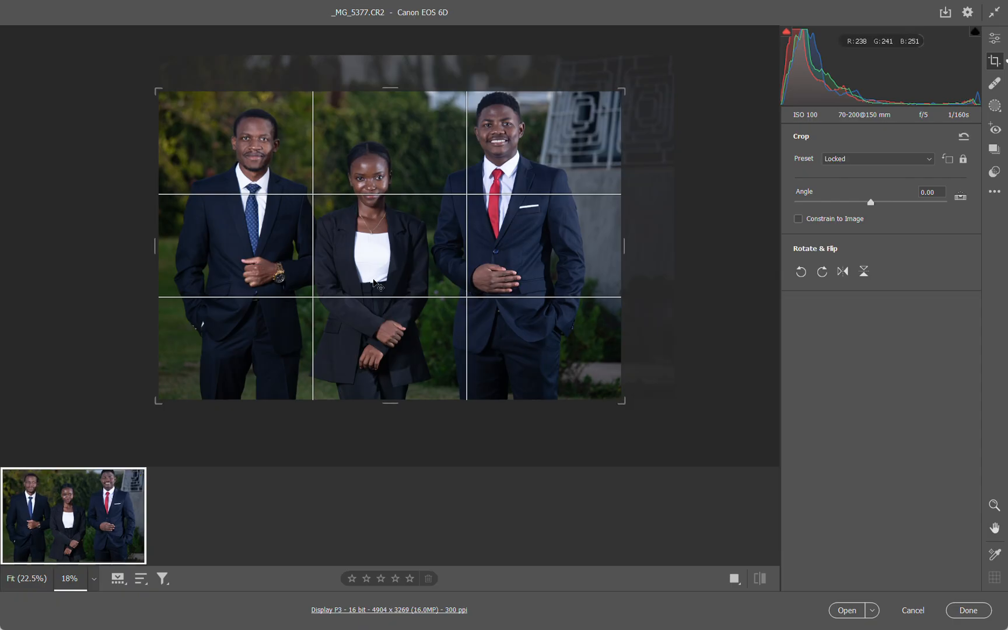
{"action": "left_click_drag", "start_coordinate": [374, 262], "coordinate": [375, 279]}
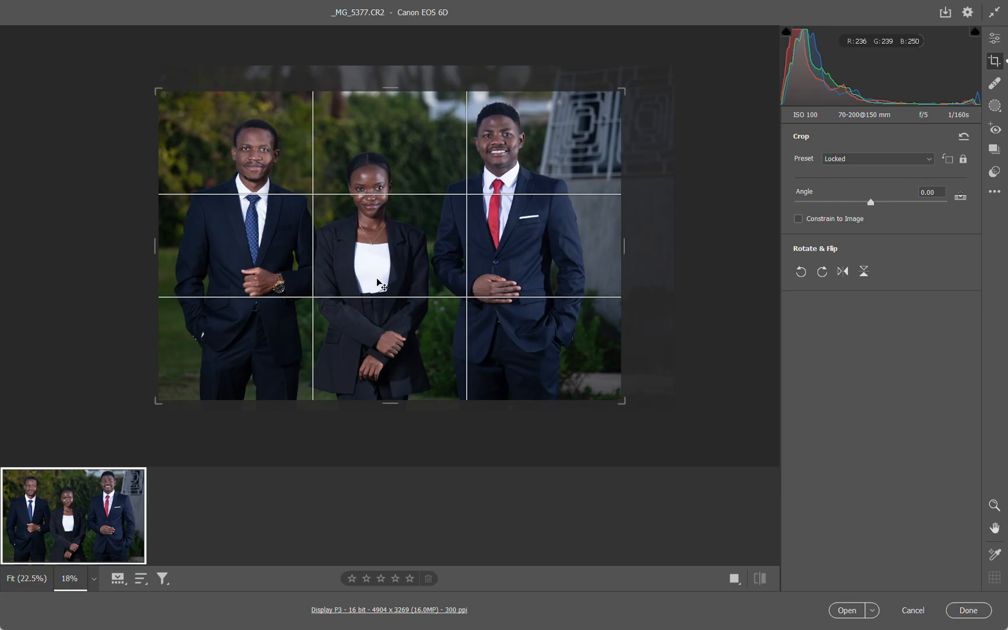
{"action": "left_click_drag", "start_coordinate": [376, 279], "coordinate": [384, 280]}
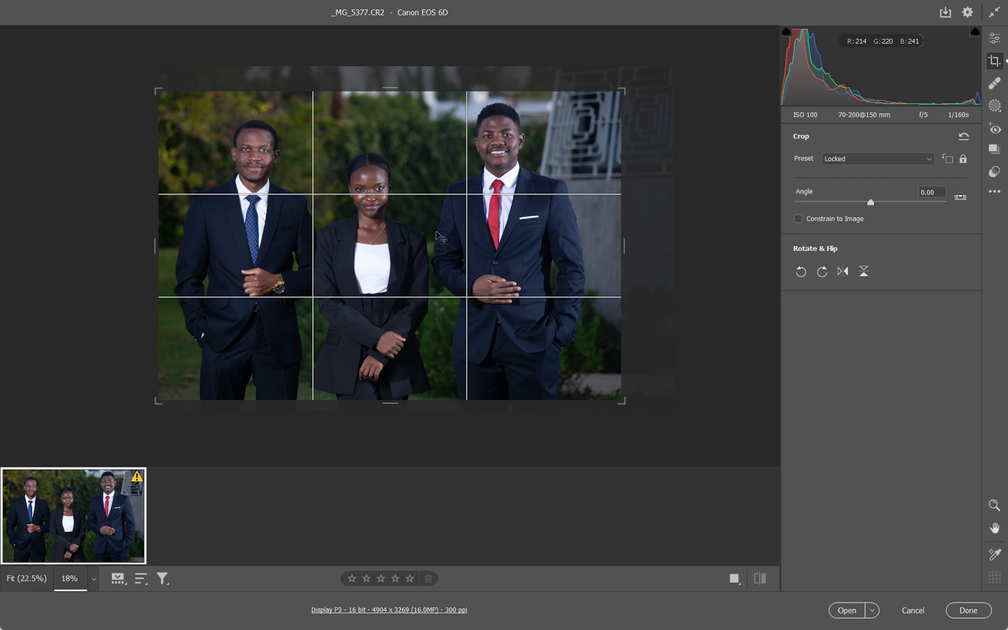
{"action": "left_click_drag", "start_coordinate": [626, 84], "coordinate": [625, 94]}
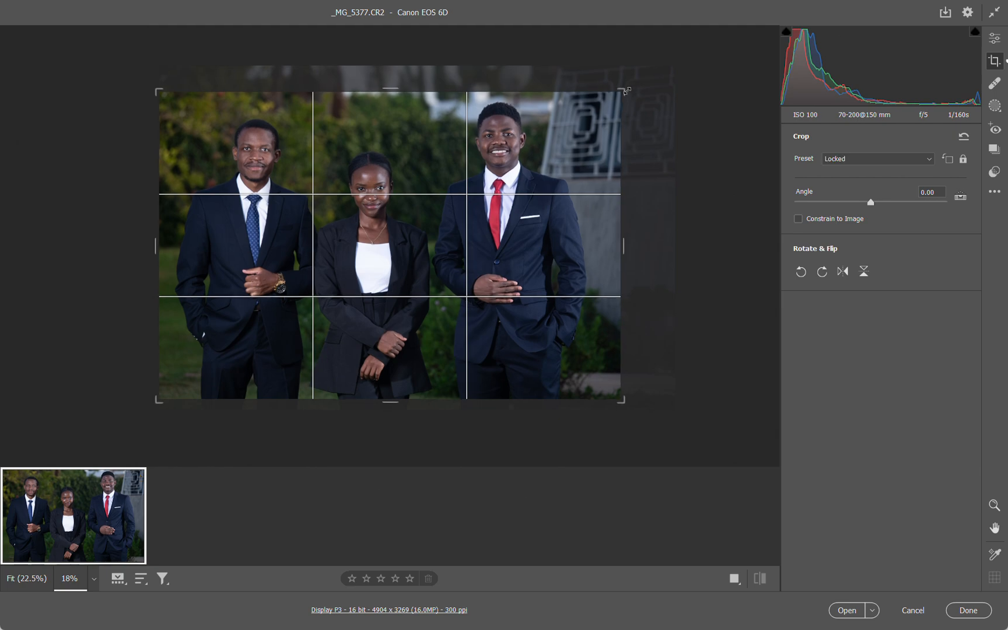
{"action": "key", "text": "Return"}
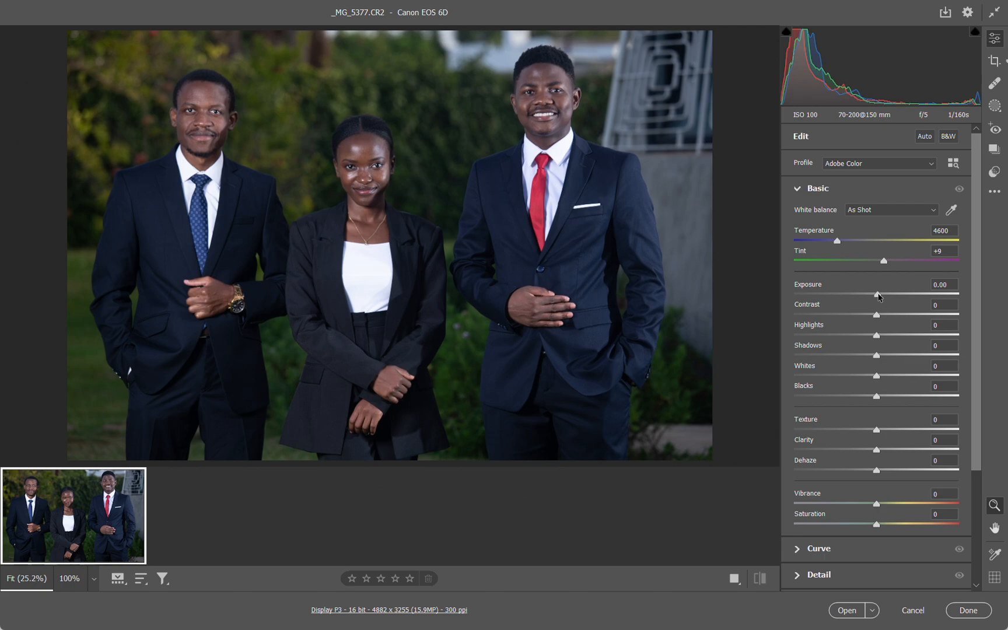
Set Exposure to +0.45 and Contrast to -16
{"action": "left_click_drag", "start_coordinate": [876, 295], "coordinate": [887, 297]}
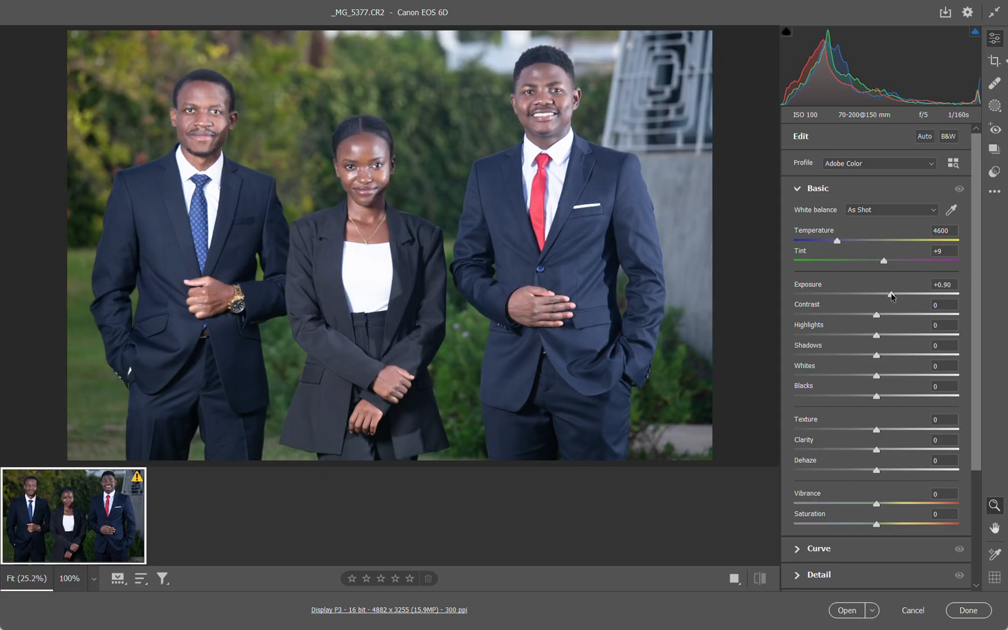
{"action": "left_click_drag", "start_coordinate": [891, 297], "coordinate": [884, 298]}
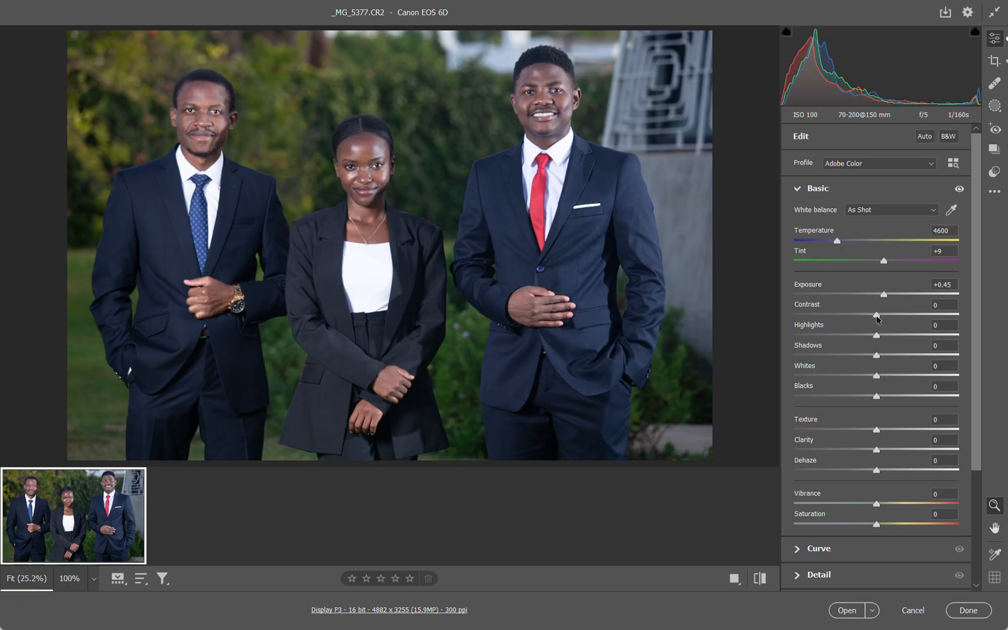
{"action": "left_click_drag", "start_coordinate": [876, 316], "coordinate": [905, 318]}
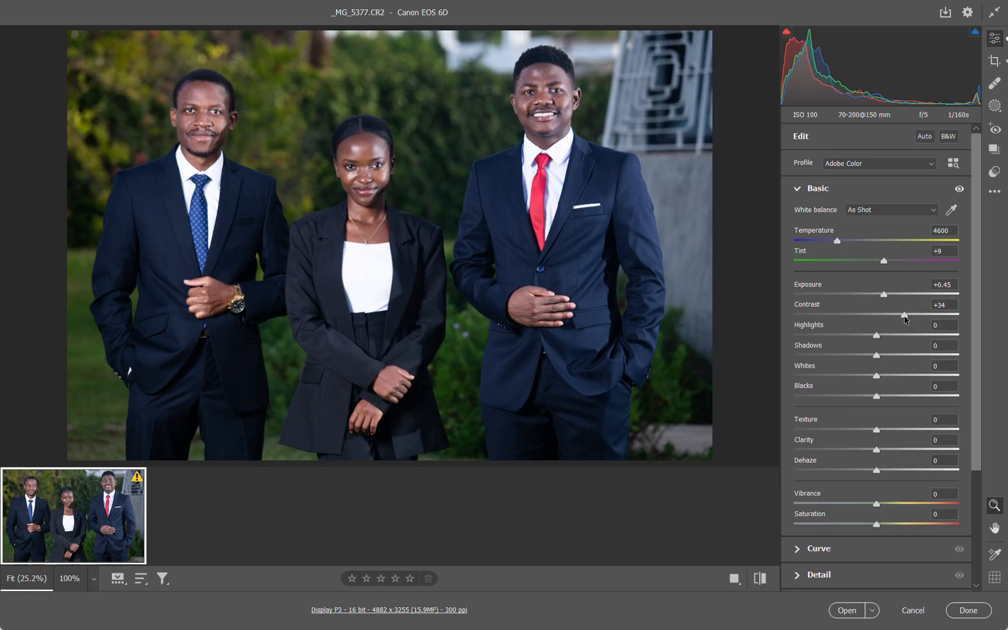
{"action": "left_click_drag", "start_coordinate": [905, 319], "coordinate": [929, 317]}
{"action": "double_click", "coordinate": [929, 316]}
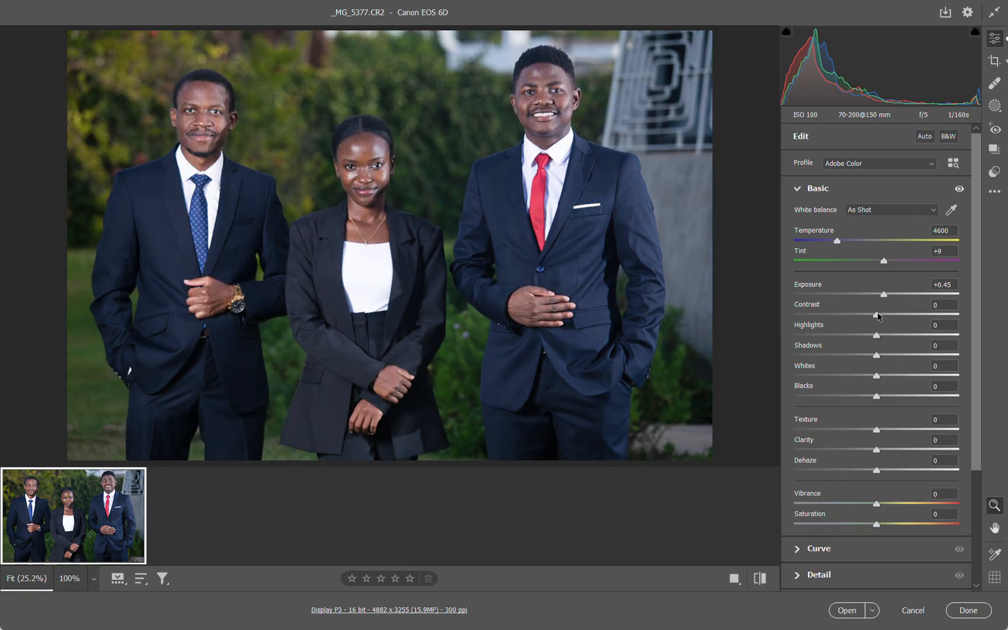
{"action": "left_click_drag", "start_coordinate": [878, 316], "coordinate": [864, 317]}
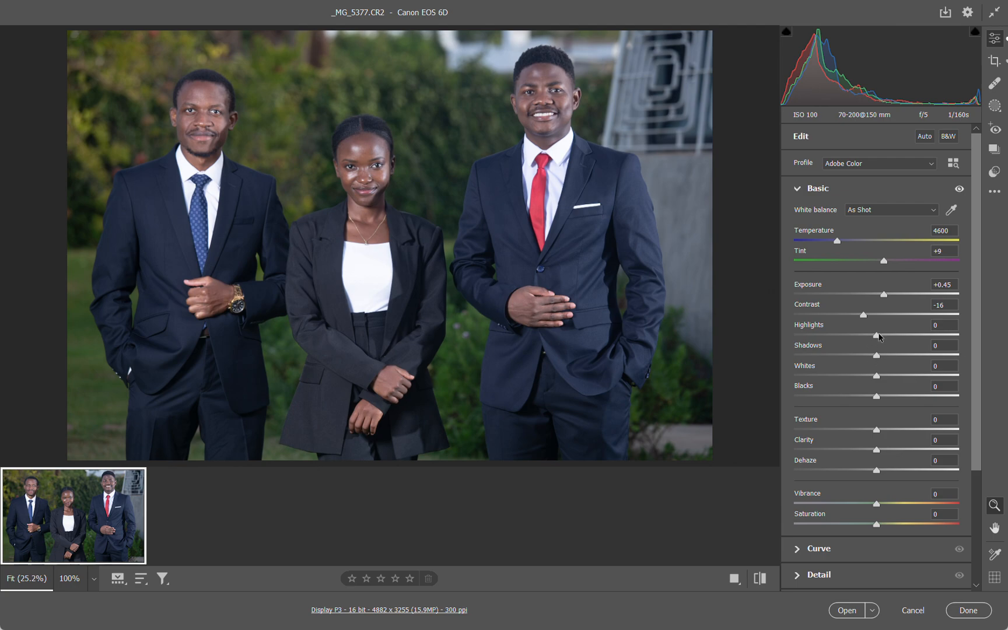
Try Highlights at -92, check the detail in the woman's white top up close, and reset the adjustment
{"action": "left_click_drag", "start_coordinate": [877, 337], "coordinate": [741, 341]}
{"action": "mouse_move", "coordinate": [811, 341]}
{"action": "left_mouse_down"}
{"action": "mouse_move", "coordinate": [843, 337]}
{"action": "mouse_move", "coordinate": [775, 337]}
{"action": "mouse_move", "coordinate": [812, 331]}
{"action": "mouse_move", "coordinate": [803, 332]}
{"action": "left_mouse_up"}
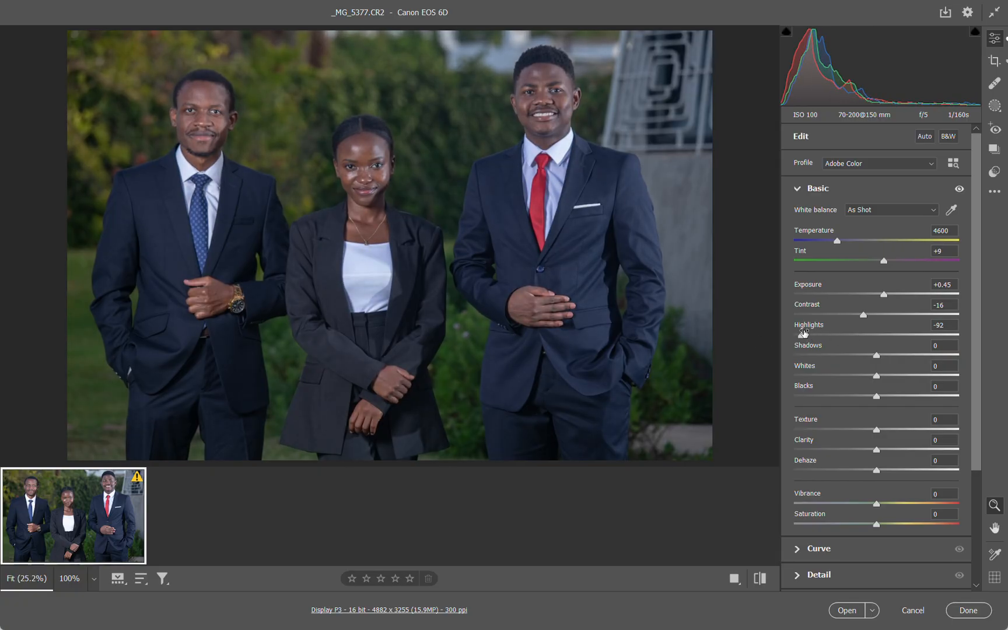
{"action": "left_click", "coordinate": [359, 274]}
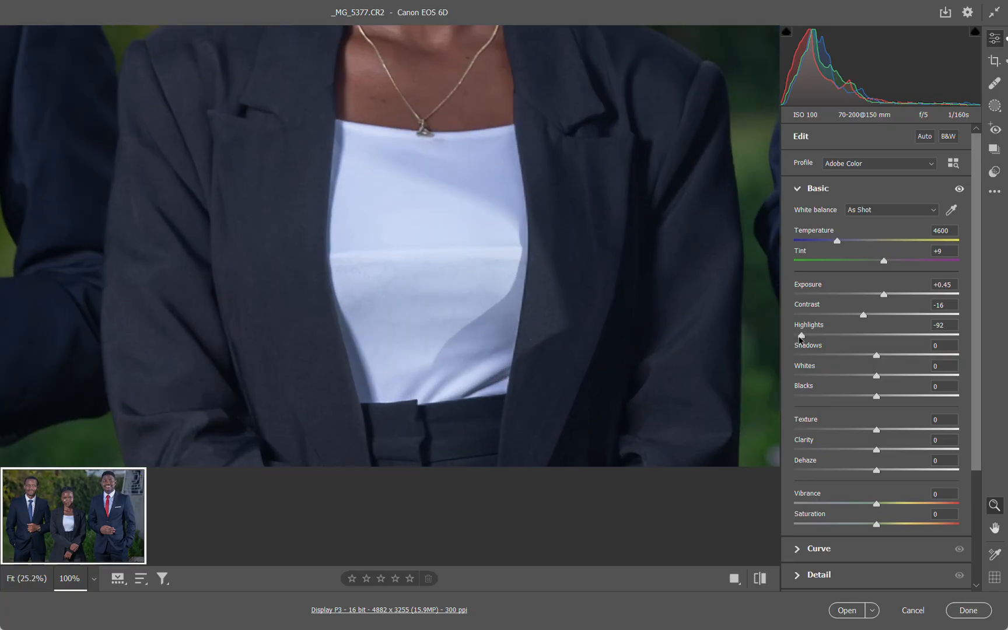
{"action": "double_click", "coordinate": [801, 335]}
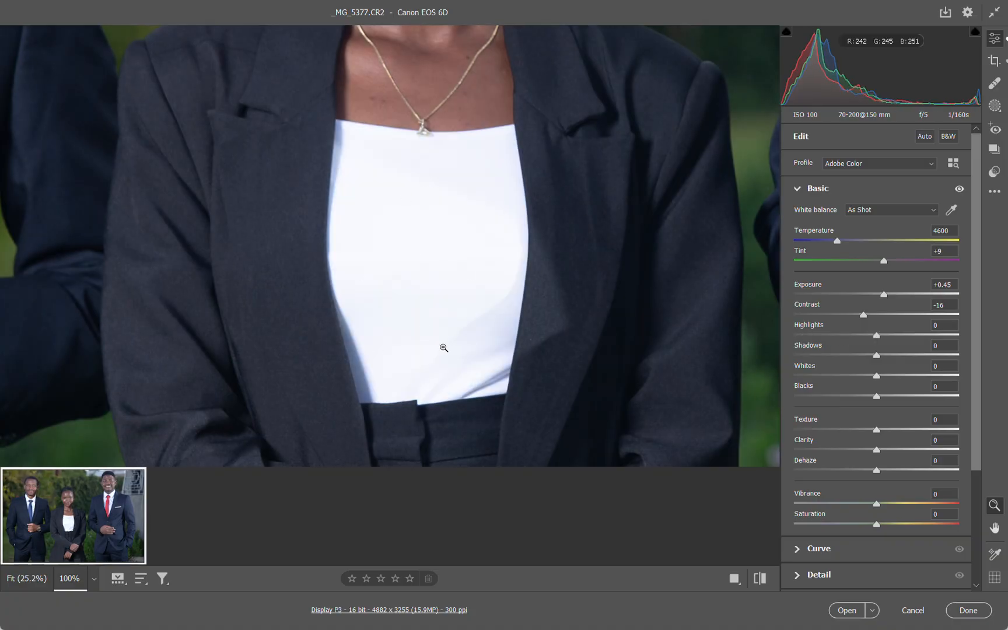
{"action": "left_click", "coordinate": [702, 196]}
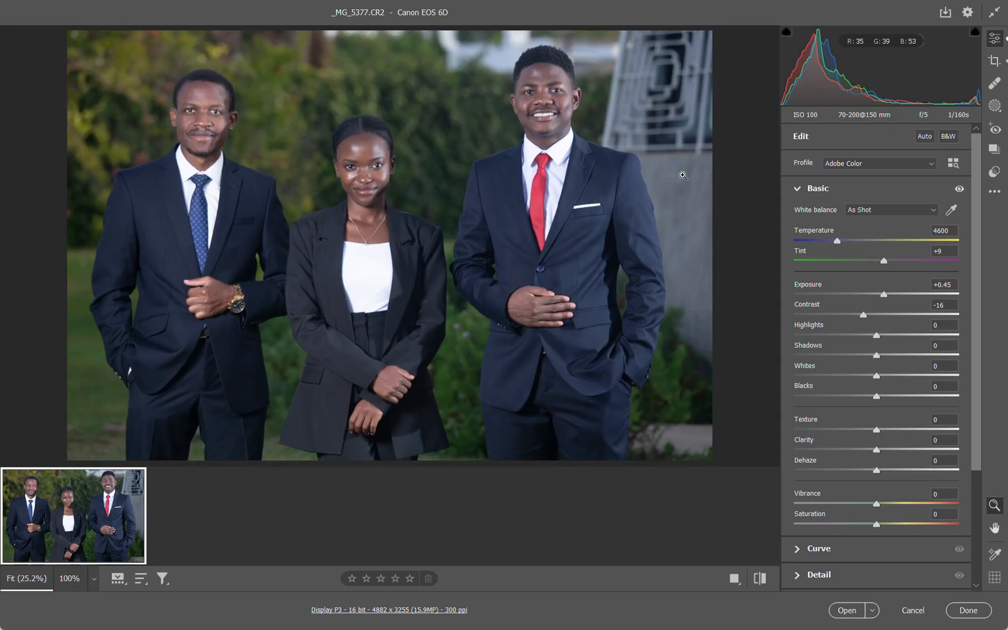
Lower Highlights to -88 while checking the white shirt of the man with the red tie
{"action": "left_click", "coordinate": [556, 172]}
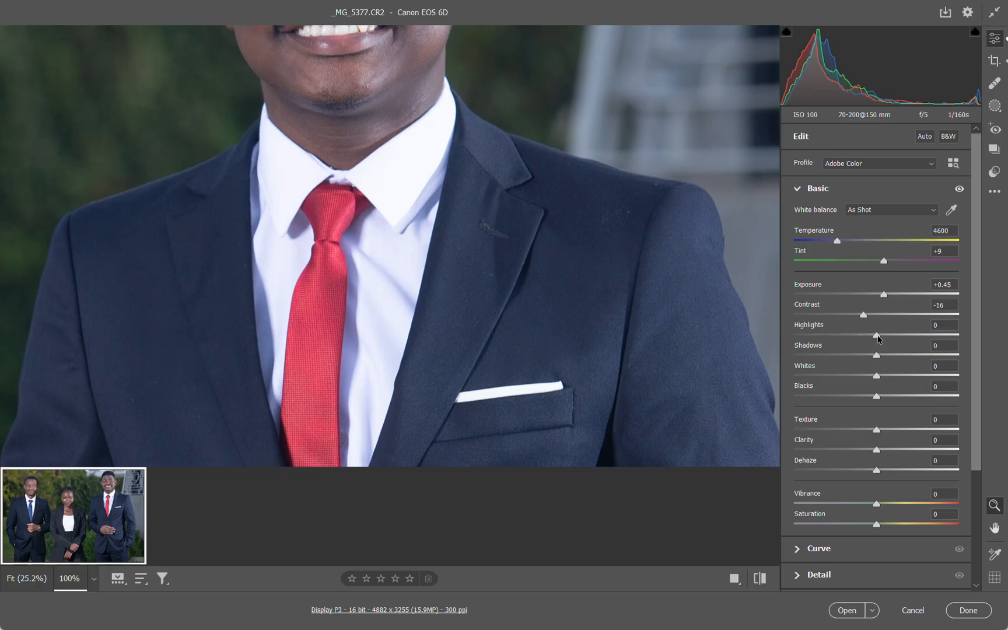
{"action": "left_click_drag", "start_coordinate": [876, 335], "coordinate": [813, 338]}
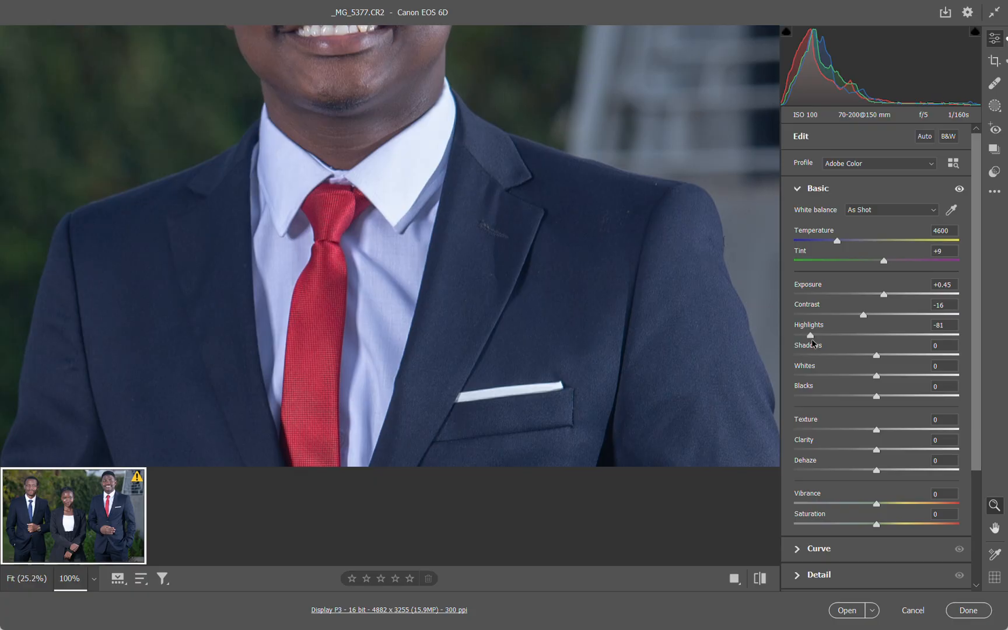
{"action": "left_click_drag", "start_coordinate": [811, 338], "coordinate": [804, 339]}
{"action": "left_click", "coordinate": [440, 326]}
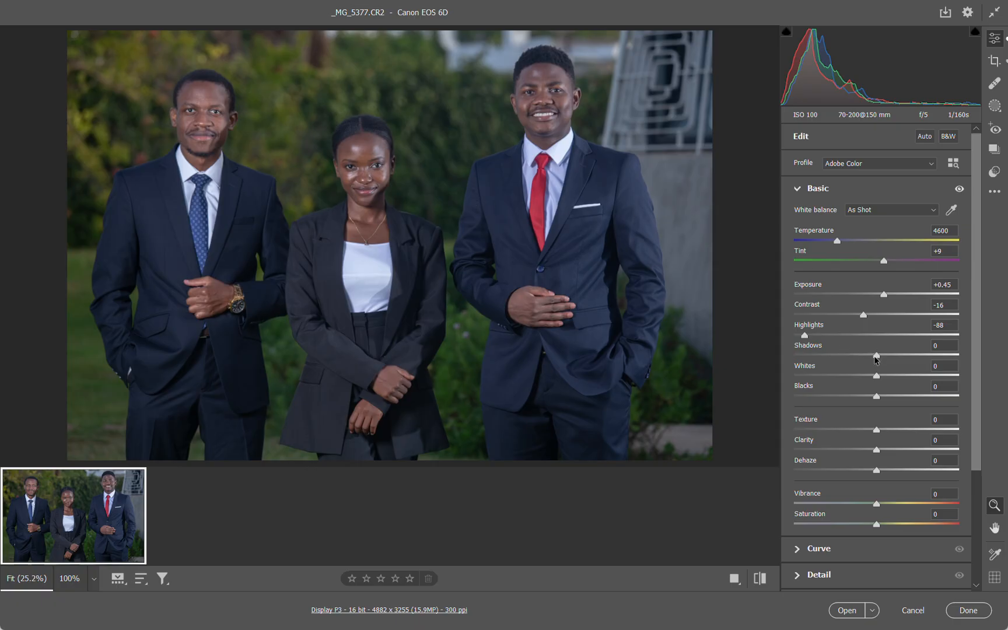
Raise Shadows to +36 and lower Whites to -26
{"action": "mouse_move", "coordinate": [874, 356]}
{"action": "left_mouse_down"}
{"action": "mouse_move", "coordinate": [908, 357]}
{"action": "mouse_move", "coordinate": [874, 358]}
{"action": "left_mouse_up"}
{"action": "left_click_drag", "start_coordinate": [873, 357], "coordinate": [906, 357]}
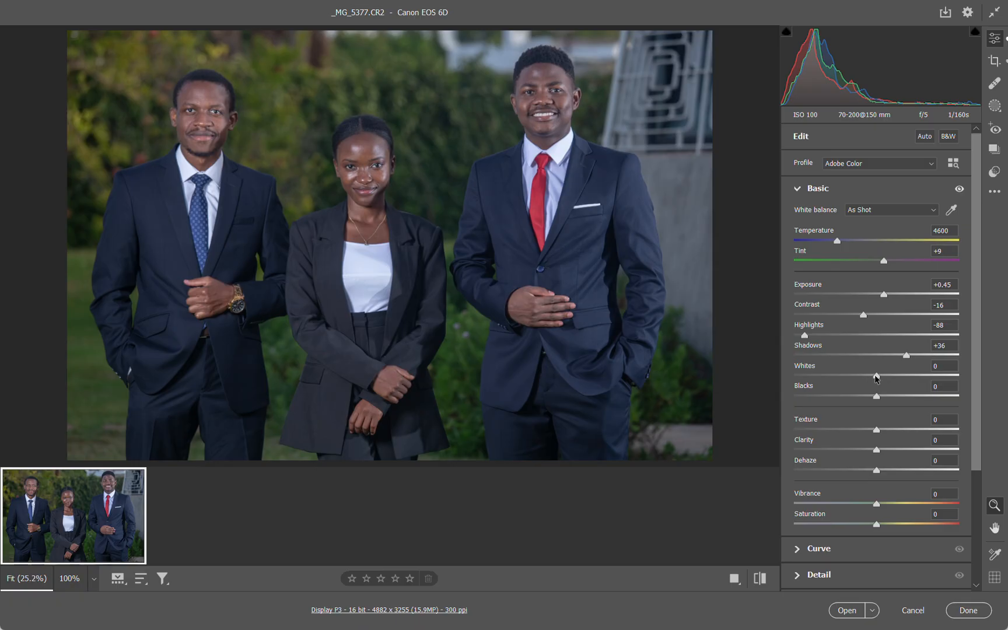
{"action": "left_click_drag", "start_coordinate": [875, 378], "coordinate": [829, 382]}
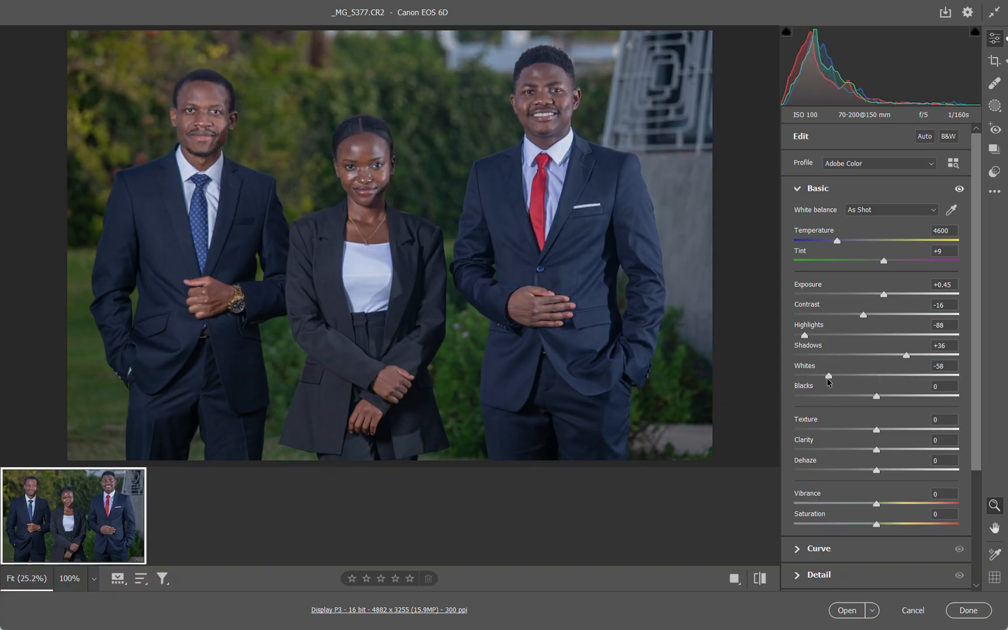
{"action": "double_click", "coordinate": [828, 378]}
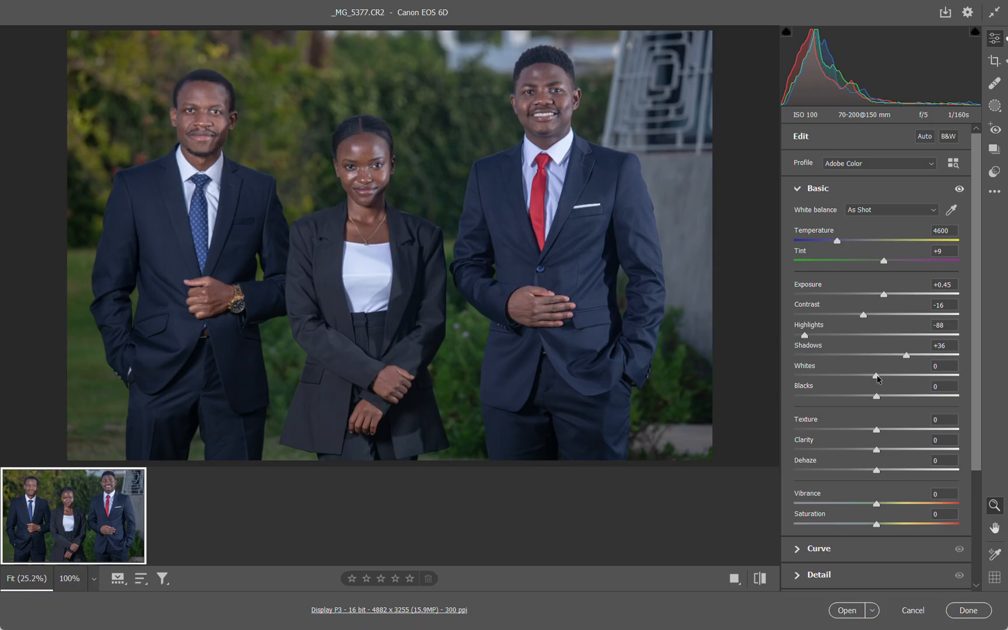
{"action": "left_click_drag", "start_coordinate": [876, 376], "coordinate": [856, 378]}
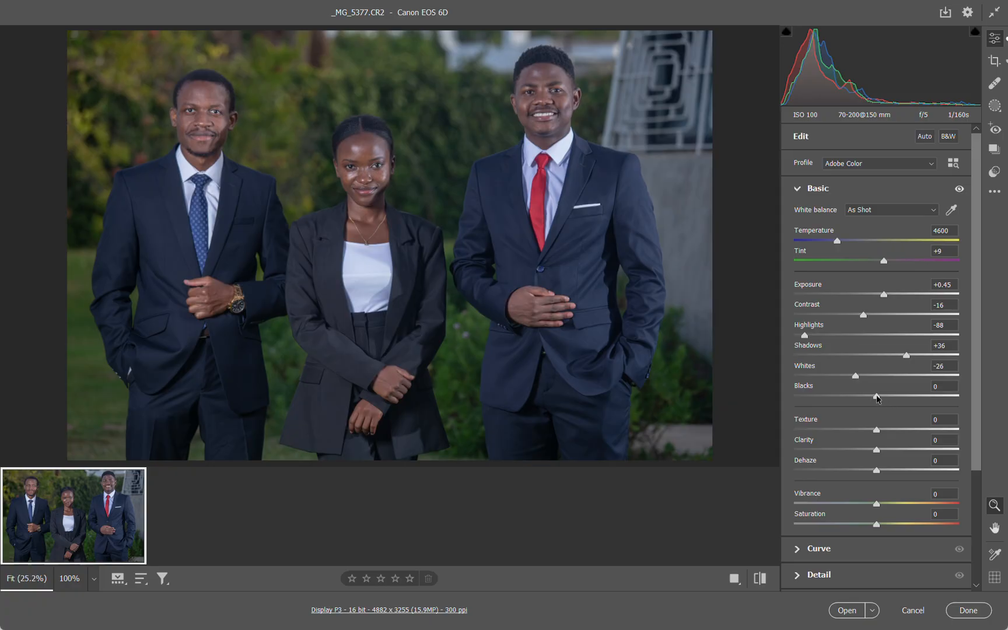
Try Blacks at -17 and at +35, and reset the adjustment to 0
{"action": "left_click_drag", "start_coordinate": [875, 396], "coordinate": [864, 398]}
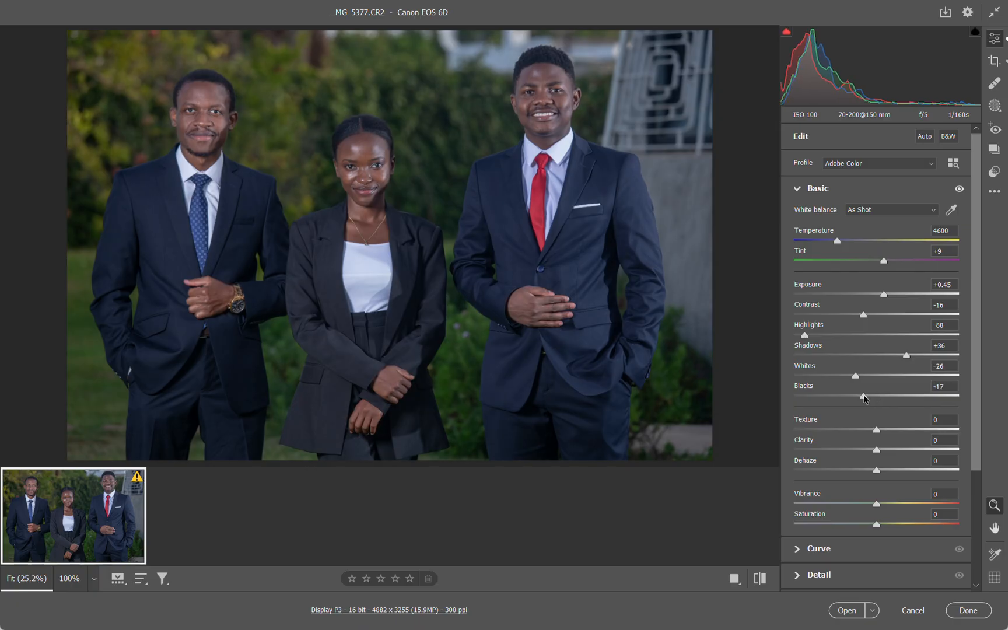
{"action": "left_click_drag", "start_coordinate": [865, 398], "coordinate": [905, 398]}
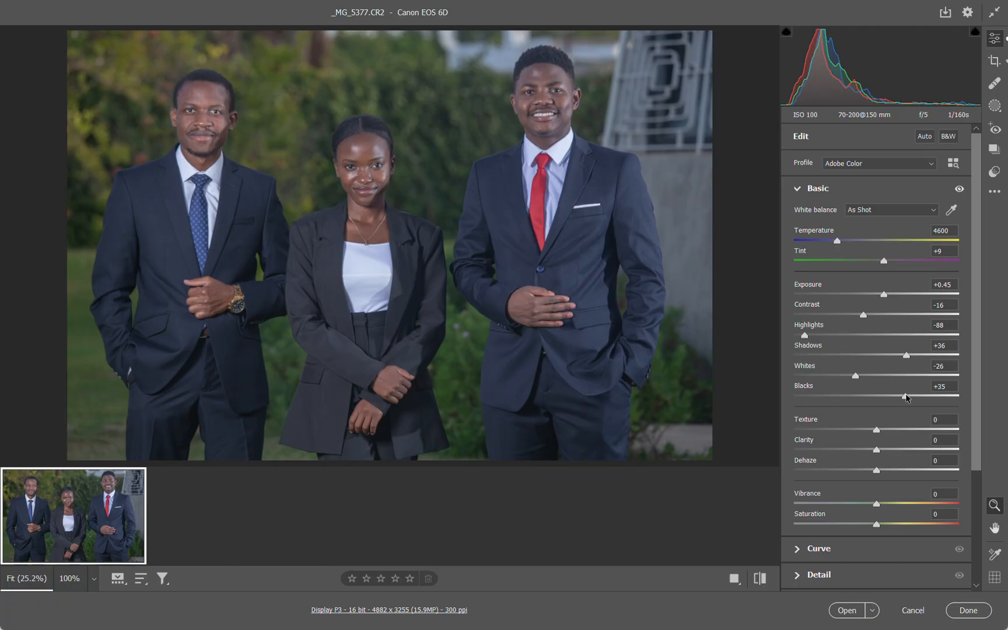
{"action": "double_click", "coordinate": [905, 398]}
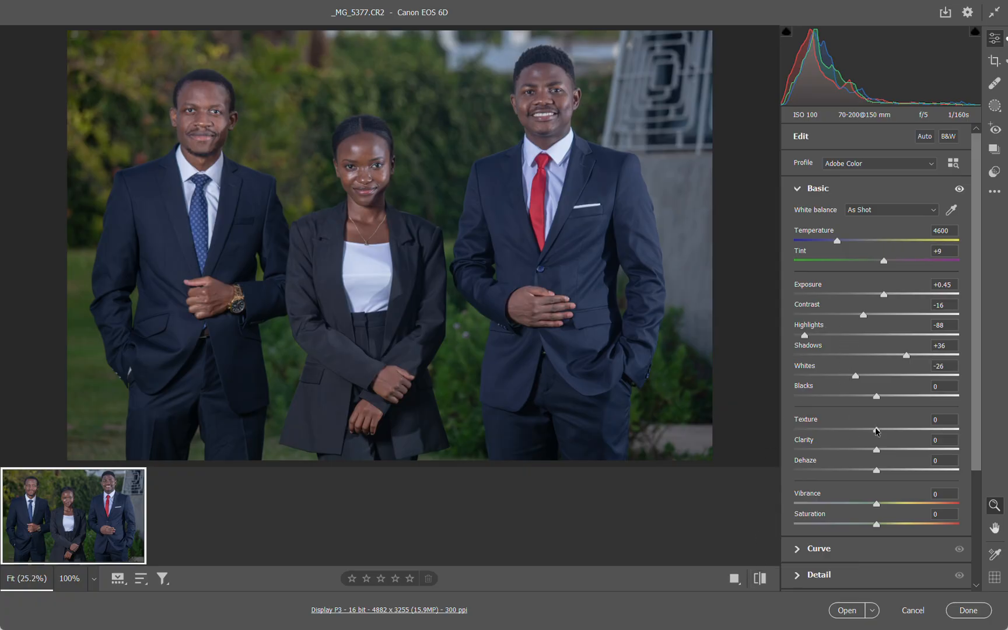
Try a strong positive Texture adjustment and reset it to 0
{"action": "left_click_drag", "start_coordinate": [875, 430], "coordinate": [972, 431]}
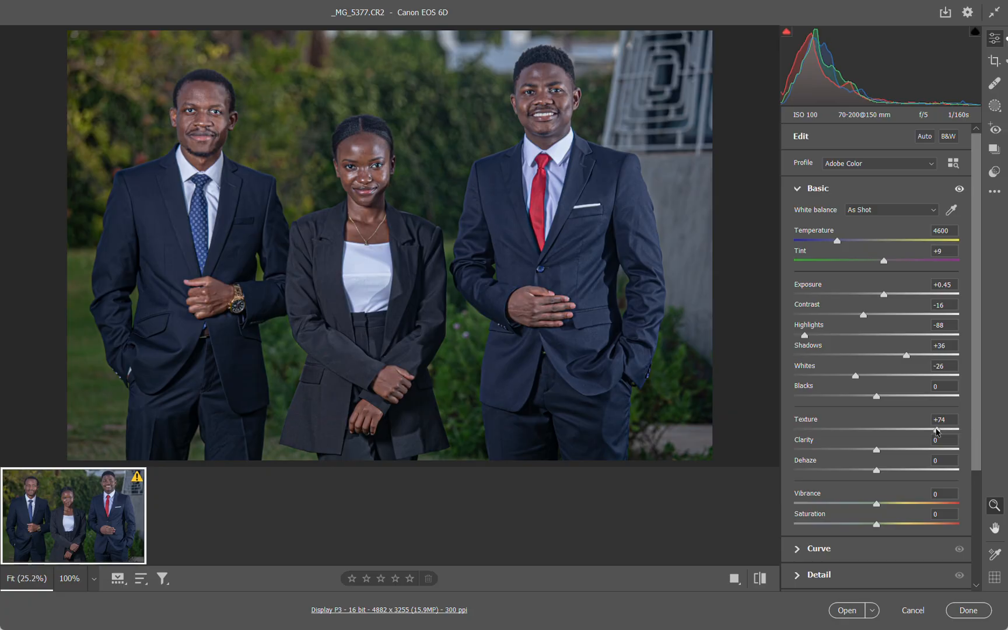
{"action": "left_click_drag", "start_coordinate": [980, 430], "coordinate": [901, 430]}
{"action": "double_click", "coordinate": [902, 429]}
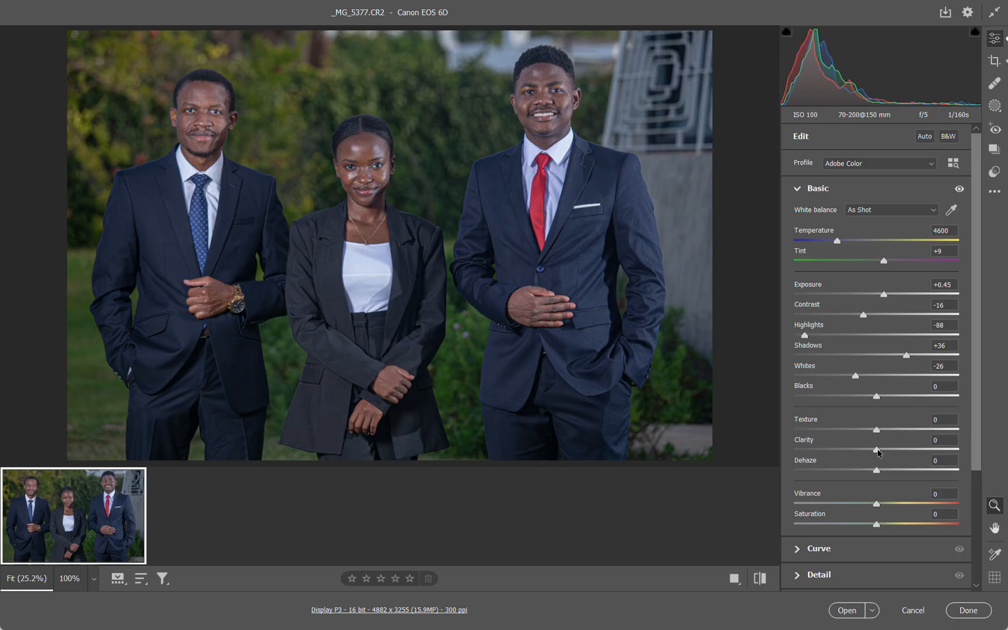
Set Clarity to +14 and Dehaze to +26
{"action": "mouse_move", "coordinate": [876, 448]}
{"action": "left_mouse_down"}
{"action": "mouse_move", "coordinate": [821, 450]}
{"action": "mouse_move", "coordinate": [905, 451]}
{"action": "mouse_move", "coordinate": [876, 454]}
{"action": "mouse_move", "coordinate": [891, 454]}
{"action": "left_mouse_up"}
{"action": "left_click_drag", "start_coordinate": [875, 452], "coordinate": [878, 451]}
{"action": "left_click_drag", "start_coordinate": [877, 453], "coordinate": [929, 452]}
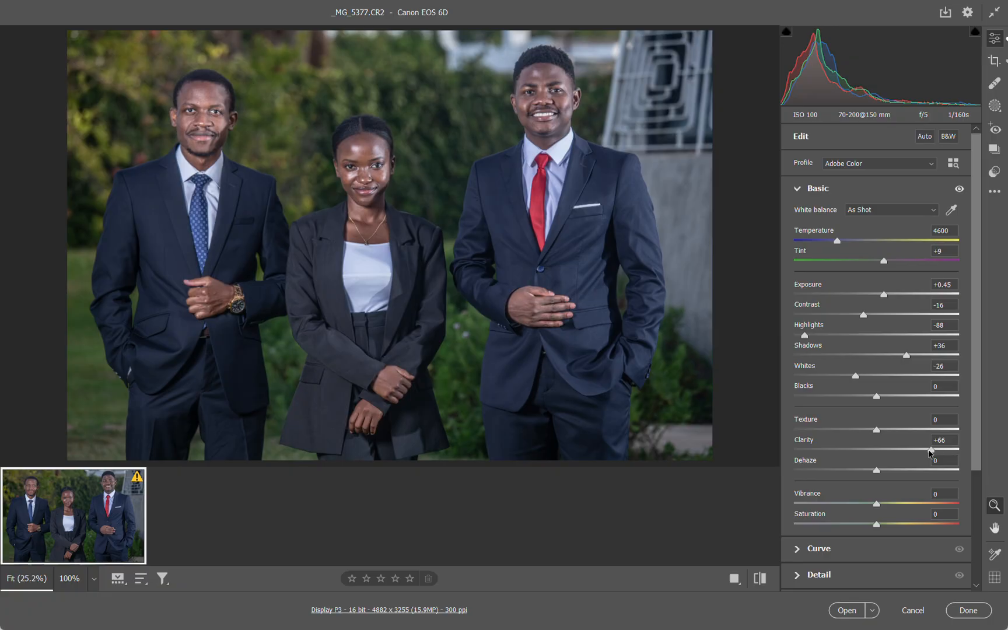
{"action": "left_click_drag", "start_coordinate": [930, 452], "coordinate": [886, 452]}
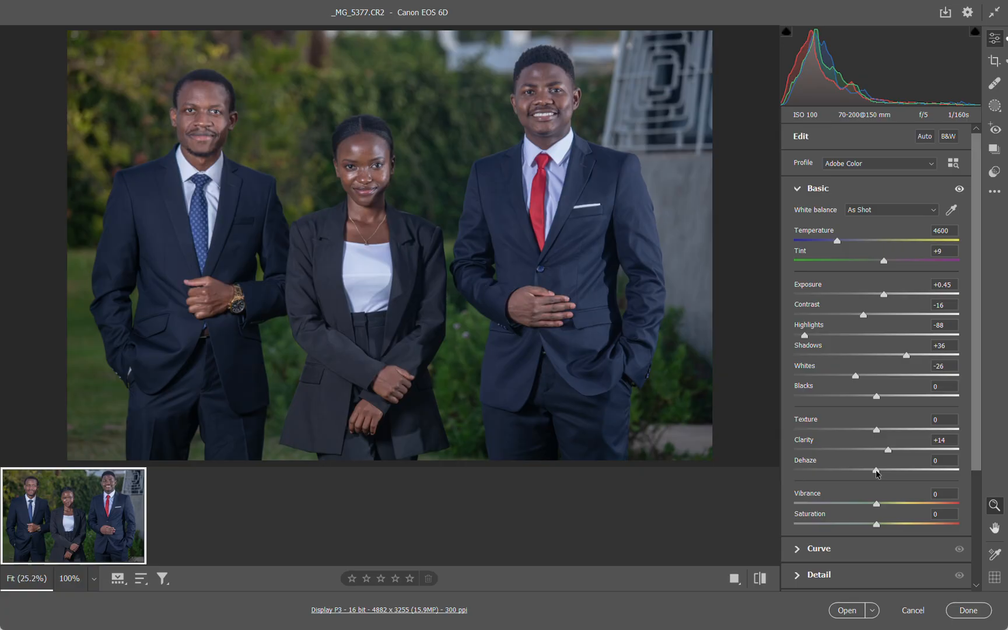
{"action": "left_click_drag", "start_coordinate": [876, 469], "coordinate": [897, 473]}
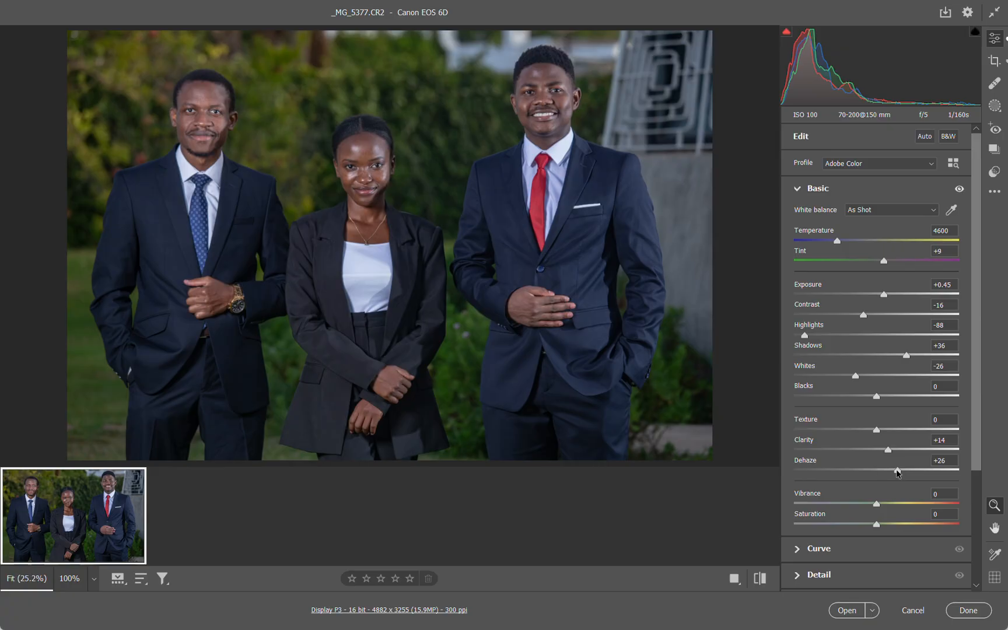
Lower Dehaze to +17 for the group portrait
{"action": "left_click_drag", "start_coordinate": [897, 473], "coordinate": [893, 473]}
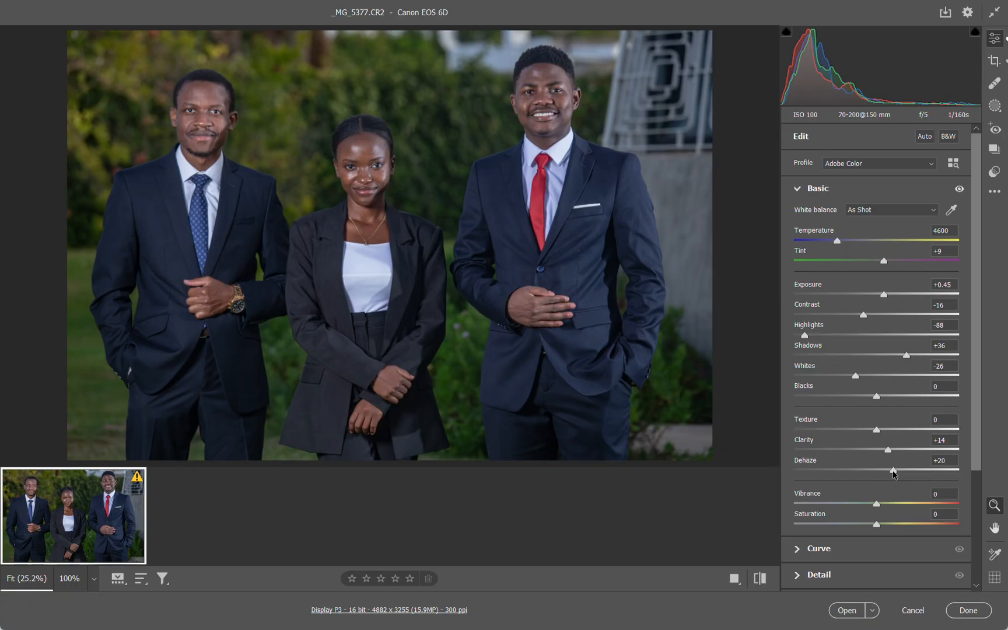
{"action": "left_click_drag", "start_coordinate": [893, 474], "coordinate": [891, 475]}
Try Saturation at +67 and reset it, and set Vibrance to +10
{"action": "mouse_move", "coordinate": [877, 525]}
{"action": "left_mouse_down"}
{"action": "mouse_move", "coordinate": [931, 523]}
{"action": "mouse_move", "coordinate": [868, 525]}
{"action": "mouse_move", "coordinate": [882, 526]}
{"action": "left_mouse_up"}
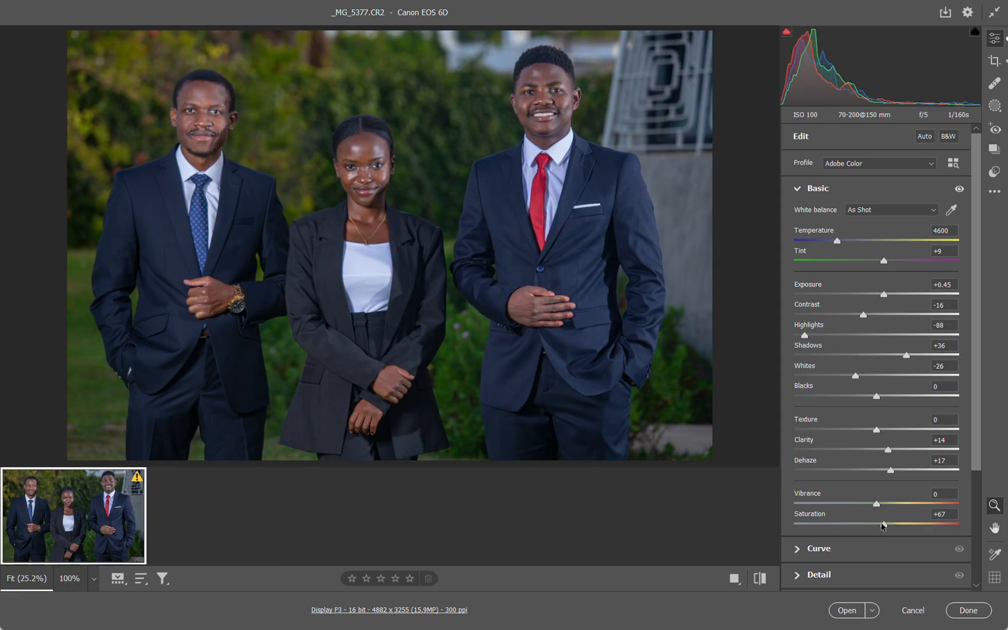
{"action": "double_click", "coordinate": [883, 524]}
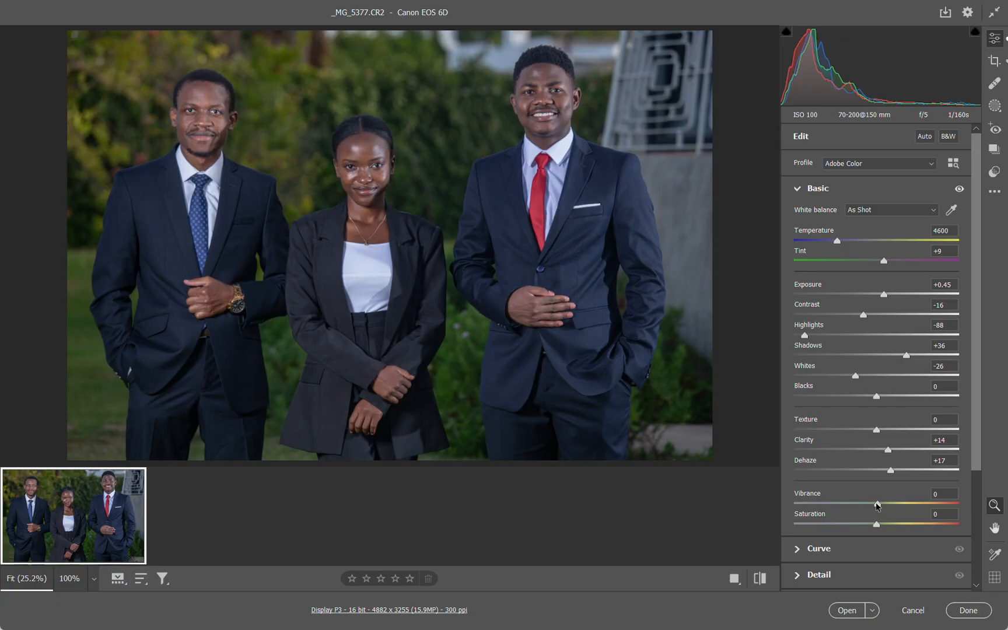
{"action": "left_click_drag", "start_coordinate": [877, 506], "coordinate": [884, 508]}
{"action": "left_click", "coordinate": [796, 188]}
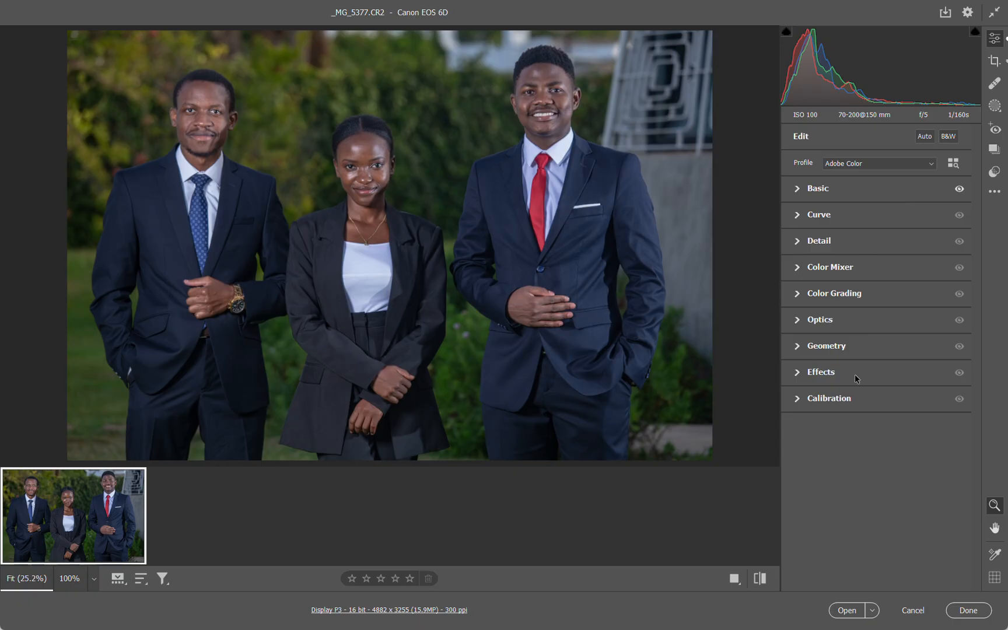
Compare the portrait before and after the basic adjustments
{"action": "left_click", "coordinate": [760, 579]}
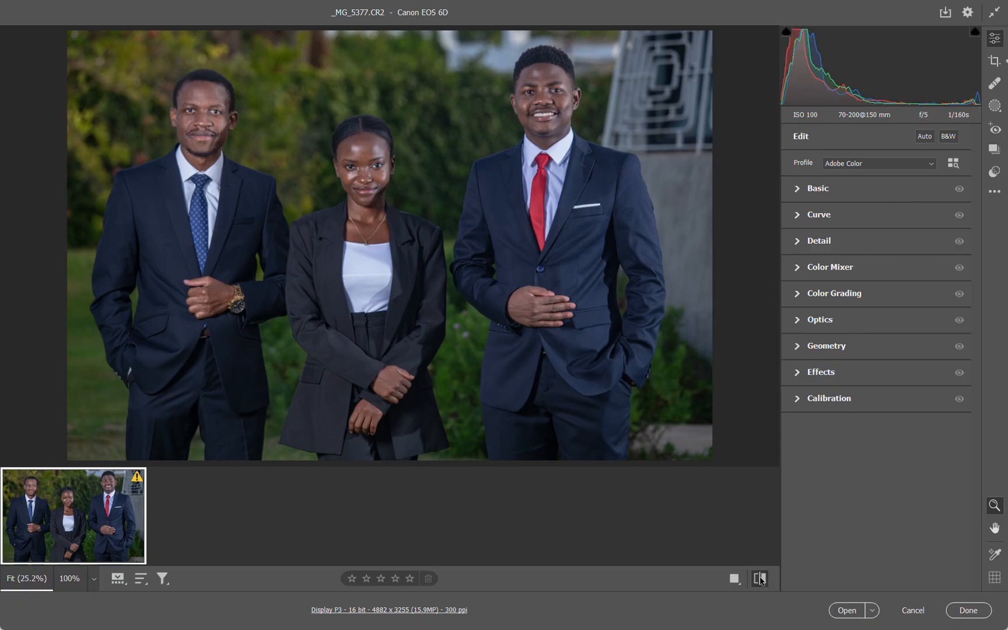
{"action": "left_click", "coordinate": [760, 579]}
{"action": "left_click", "coordinate": [760, 579]}
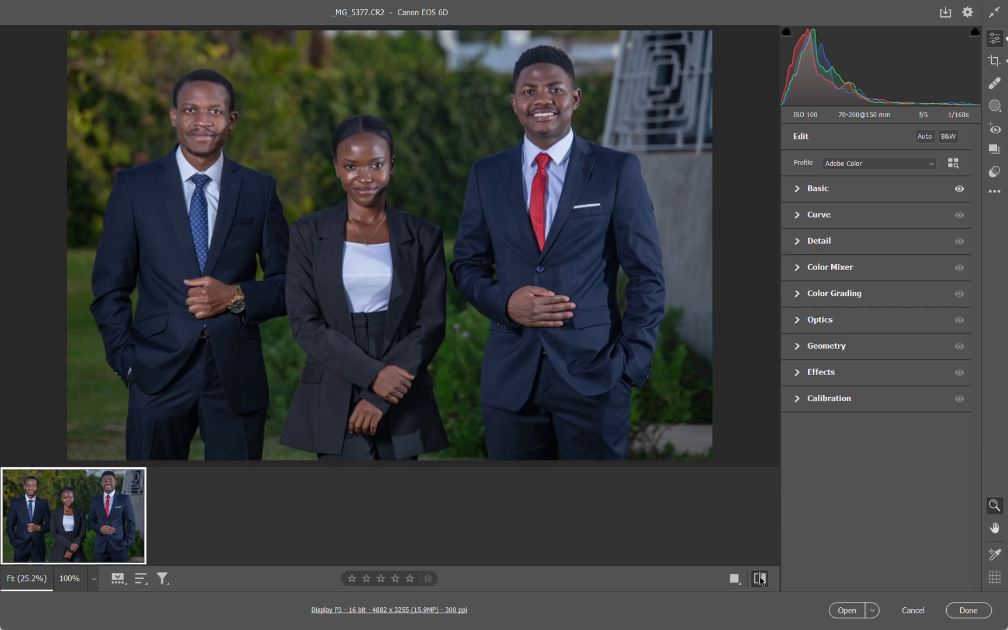
{"action": "left_click", "coordinate": [760, 579]}
{"action": "left_click", "coordinate": [802, 214]}
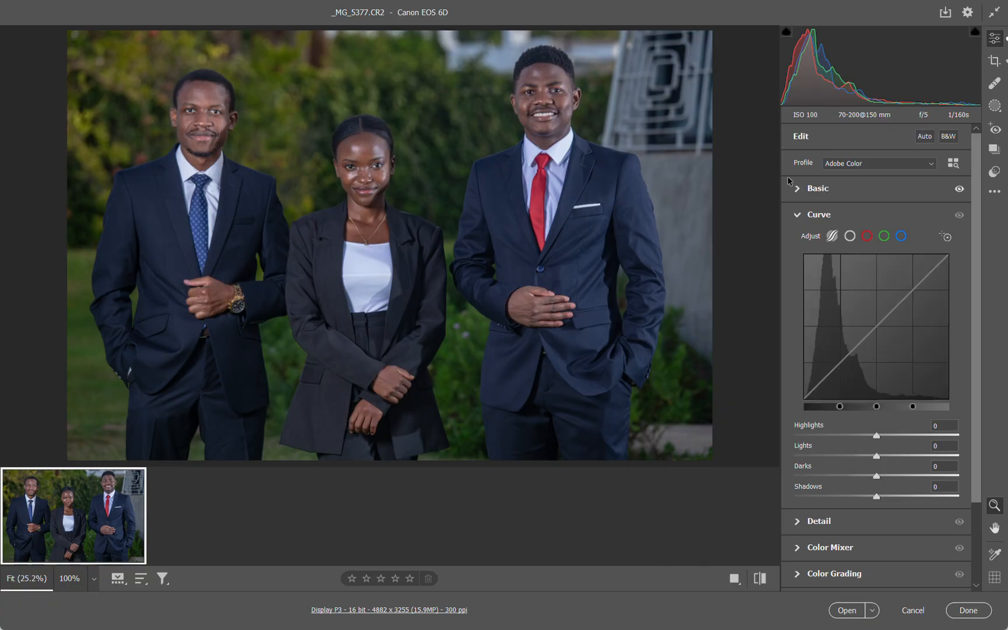
{"action": "left_click", "coordinate": [798, 194]}
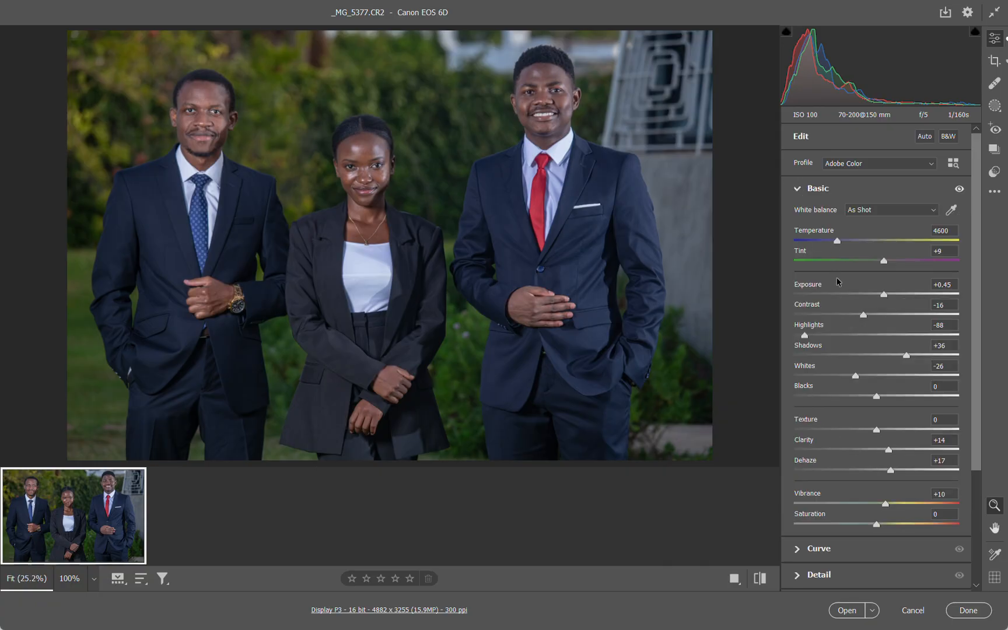
{"action": "left_click", "coordinate": [797, 193]}
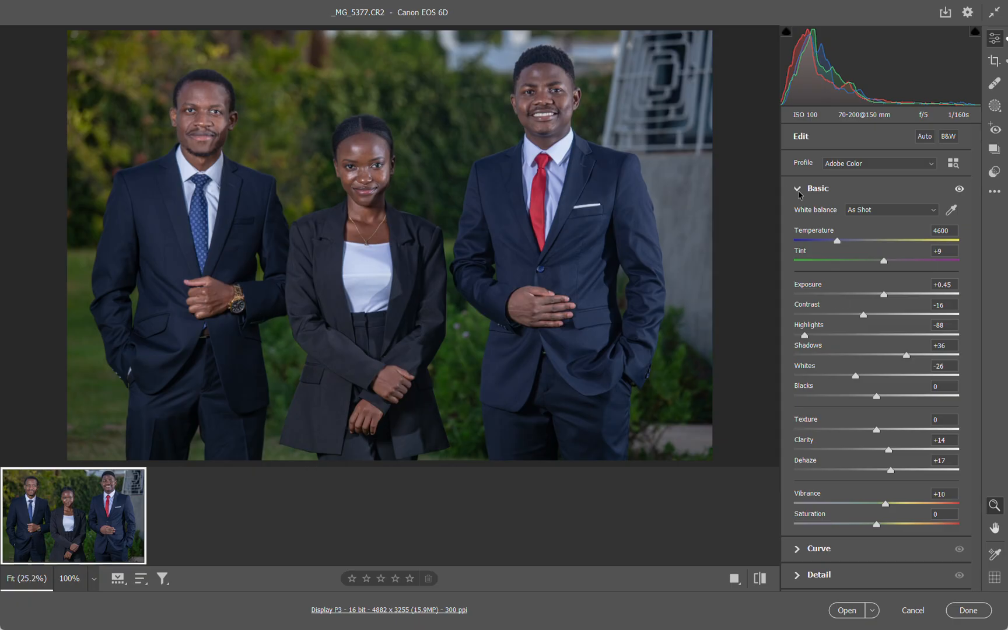
Try reshaping the parametric curve with Lights at +35 and Darks at -22 and +11
{"action": "left_click", "coordinate": [794, 217]}
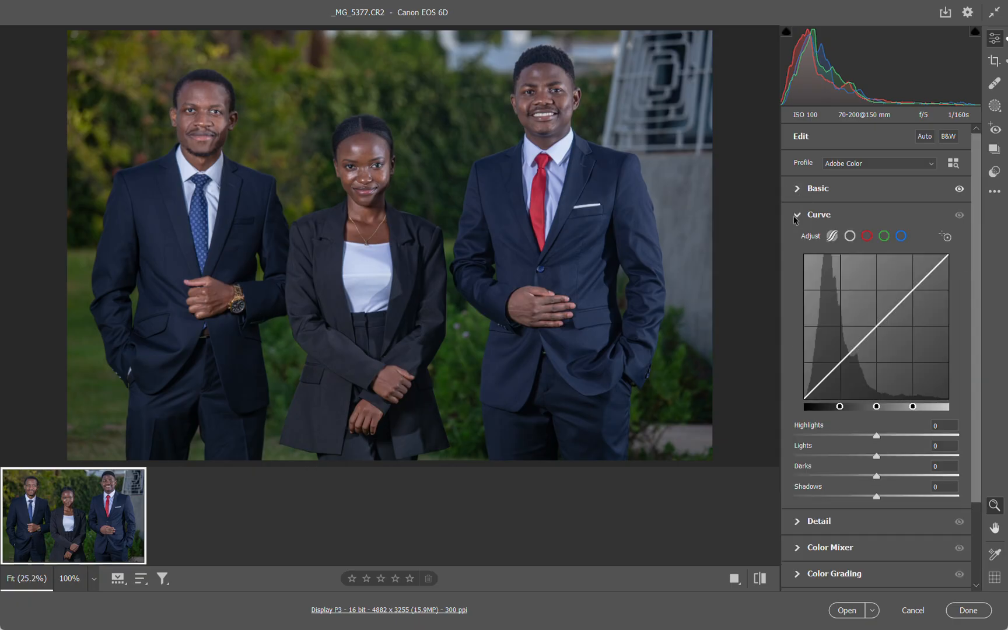
{"action": "left_click", "coordinate": [836, 366]}
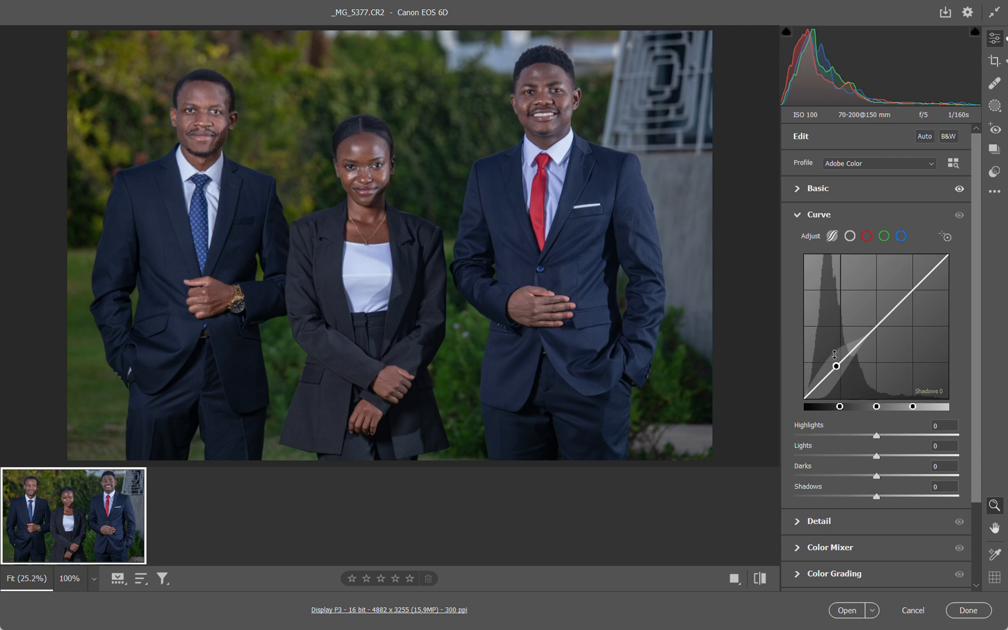
{"action": "left_click_drag", "start_coordinate": [836, 365], "coordinate": [787, 368]}
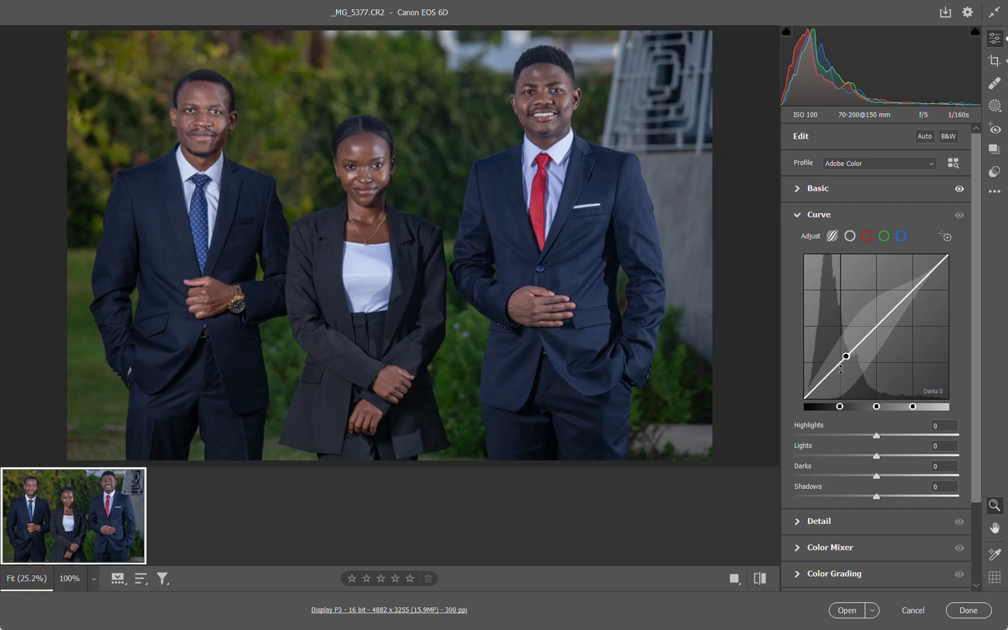
{"action": "left_click_drag", "start_coordinate": [841, 360], "coordinate": [847, 384]}
{"action": "mouse_move", "coordinate": [887, 318]}
{"action": "left_mouse_down"}
{"action": "mouse_move", "coordinate": [907, 281]}
{"action": "mouse_move", "coordinate": [879, 273]}
{"action": "left_mouse_up"}
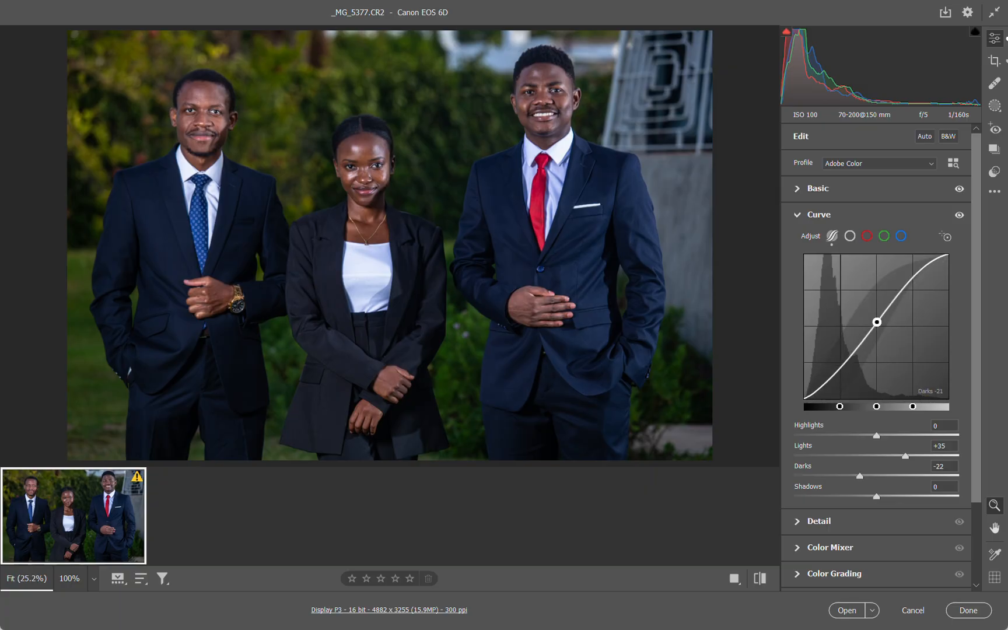
{"action": "left_click_drag", "start_coordinate": [876, 322], "coordinate": [864, 312]}
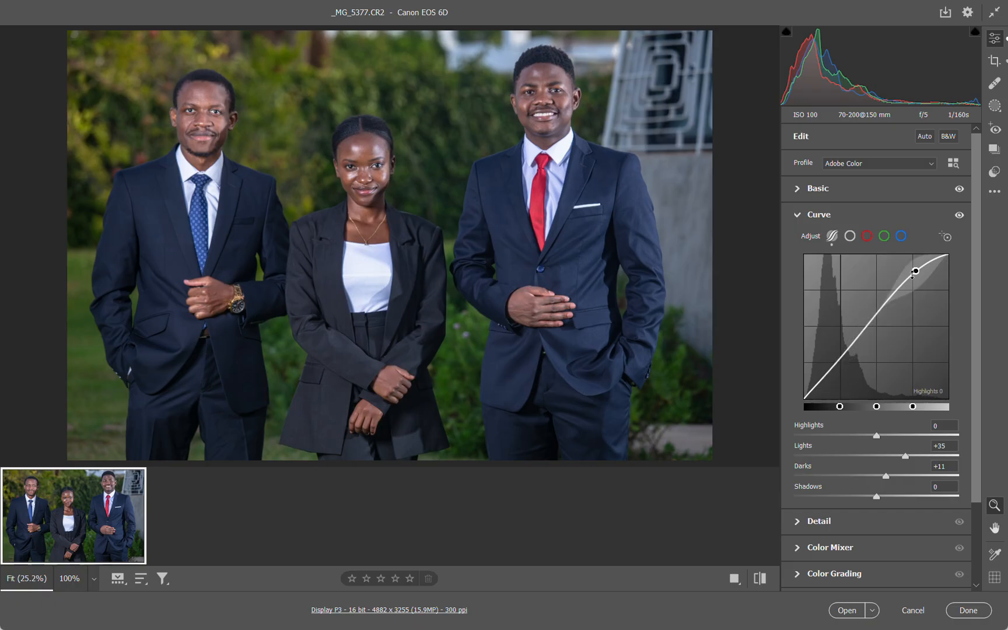
Undo all the parametric curve changes to return to a straight curve
{"action": "key", "text": "ctrl+z"}
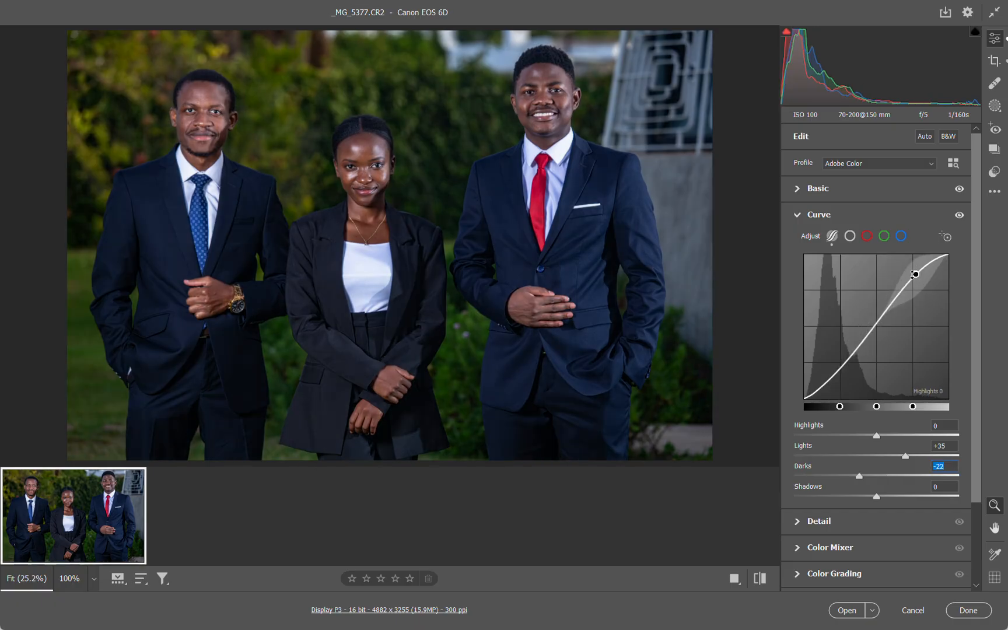
{"action": "key", "text": "ctrl+z"}
{"action": "key", "text": "ctrl+z"}
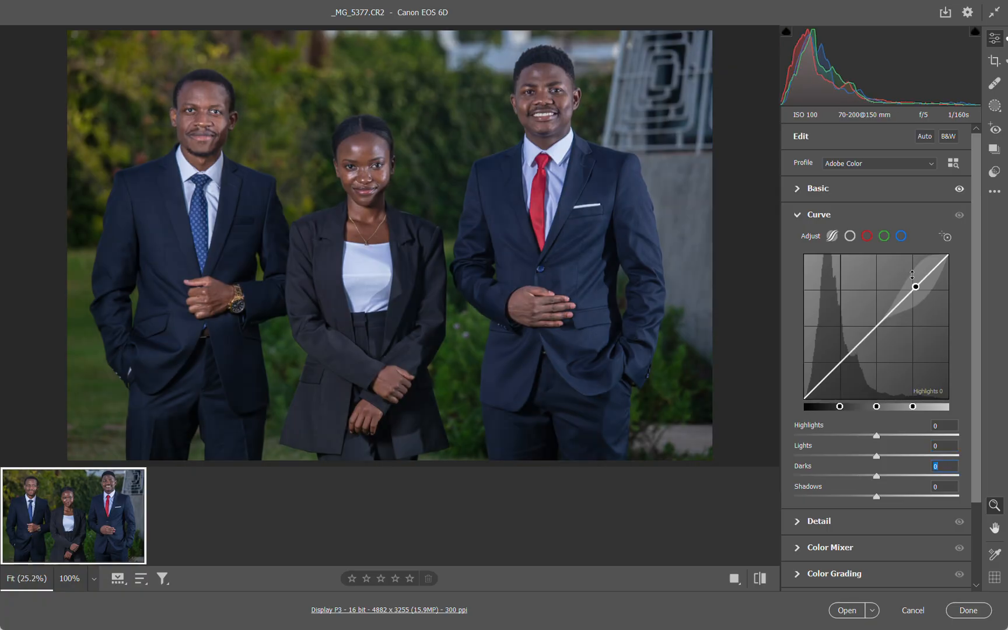
{"action": "key", "text": "ctrl+z"}
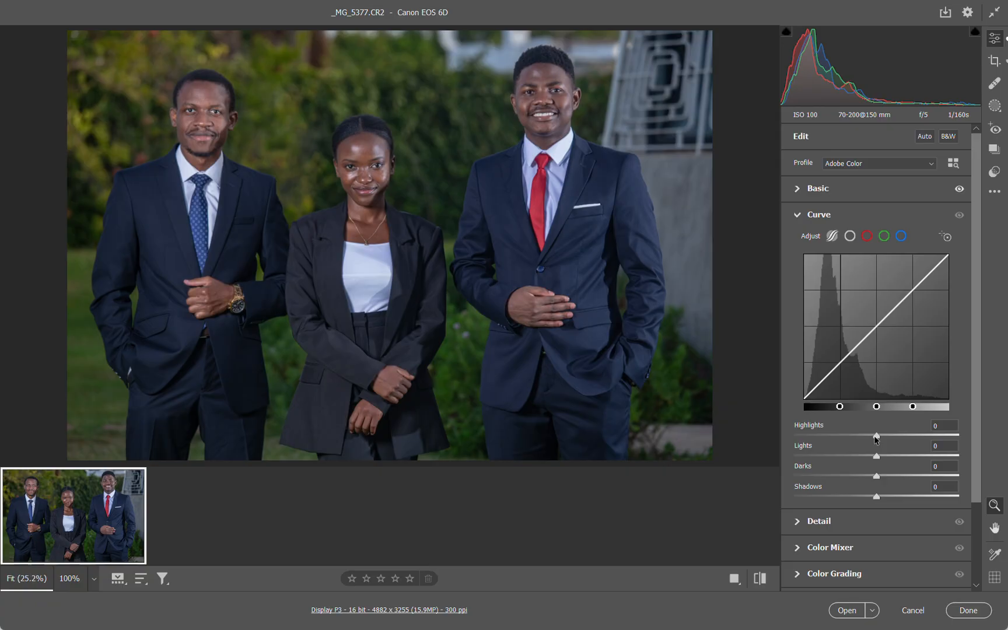
Set the parametric curve's Highlights to -25, Lights to +34 and Darks to +8
{"action": "left_click_drag", "start_coordinate": [875, 436], "coordinate": [856, 440]}
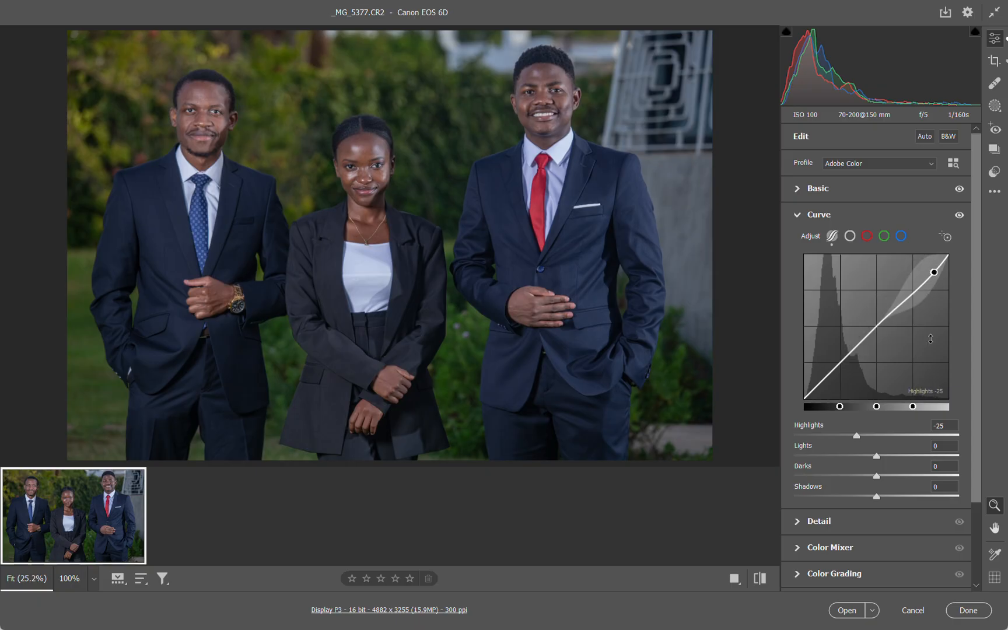
{"action": "left_click", "coordinate": [877, 457]}
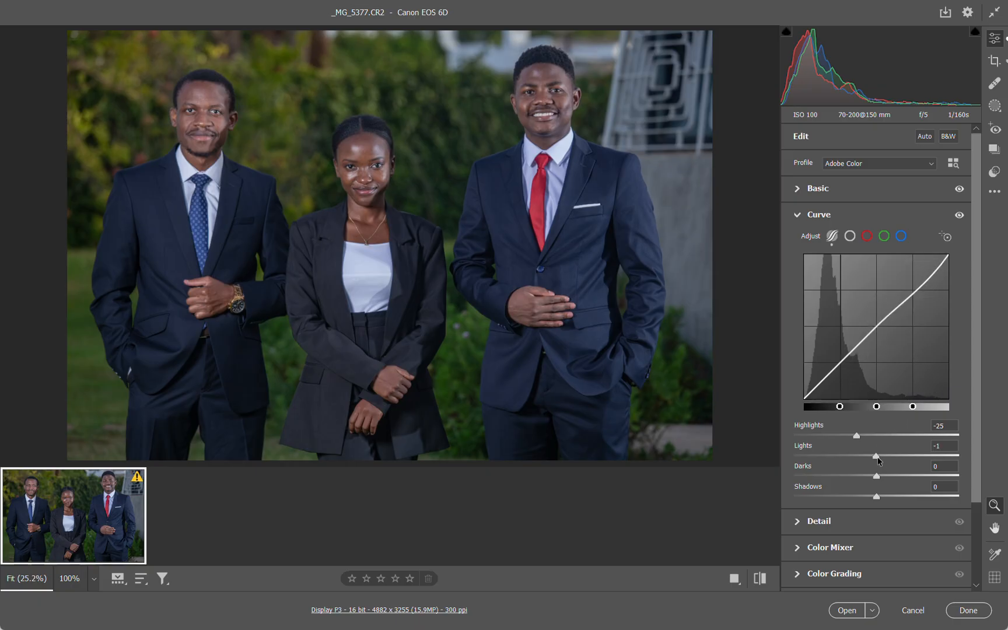
{"action": "left_click_drag", "start_coordinate": [877, 457], "coordinate": [904, 457]}
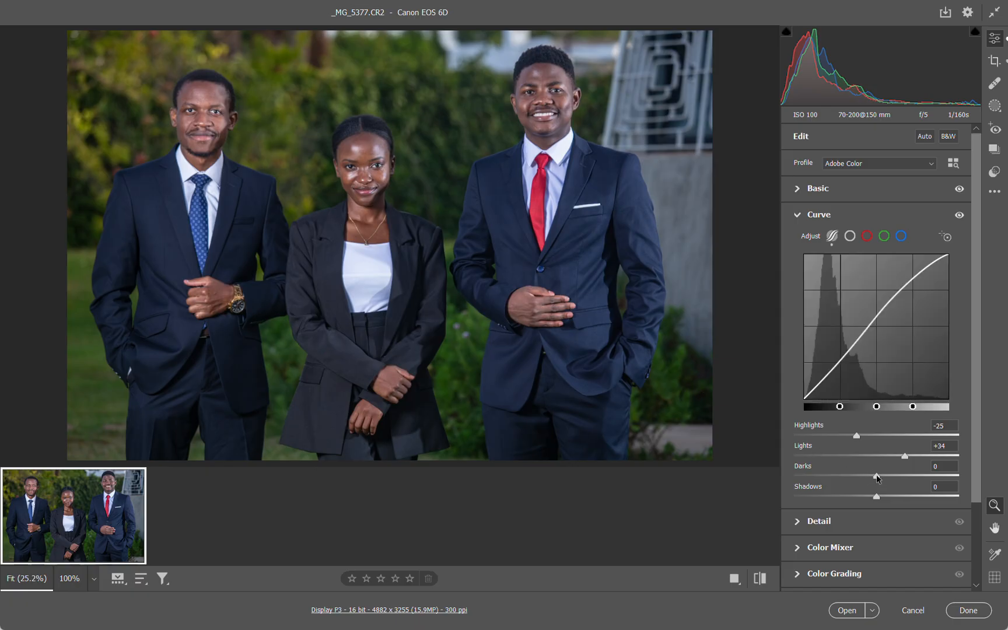
{"action": "left_click_drag", "start_coordinate": [876, 476], "coordinate": [884, 477]}
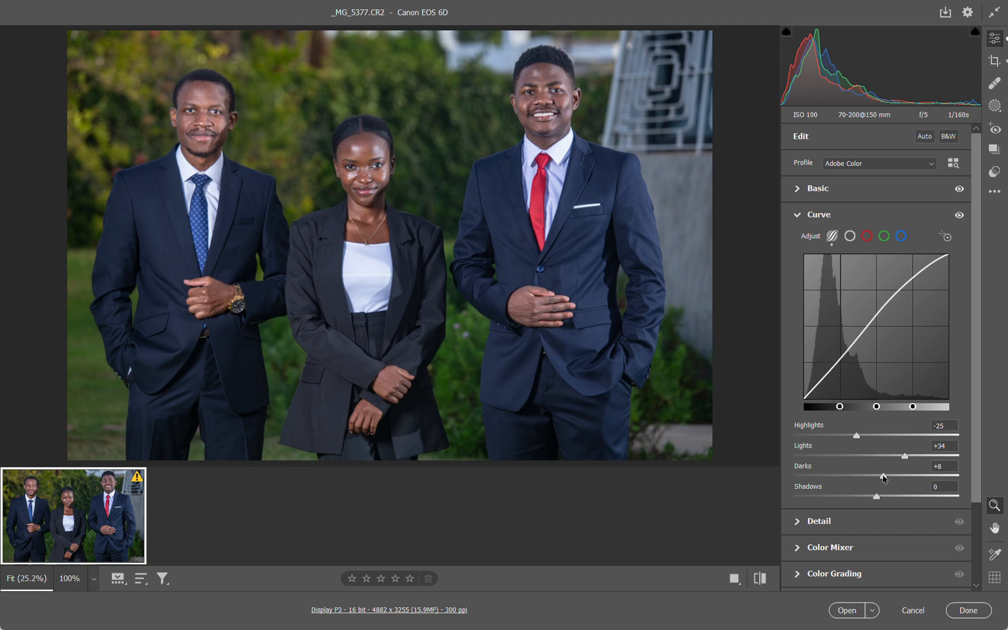
Try the parametric curve's Shadows at +15, reset the adjustment, and set it to +2
{"action": "left_click_drag", "start_coordinate": [876, 497], "coordinate": [888, 498]}
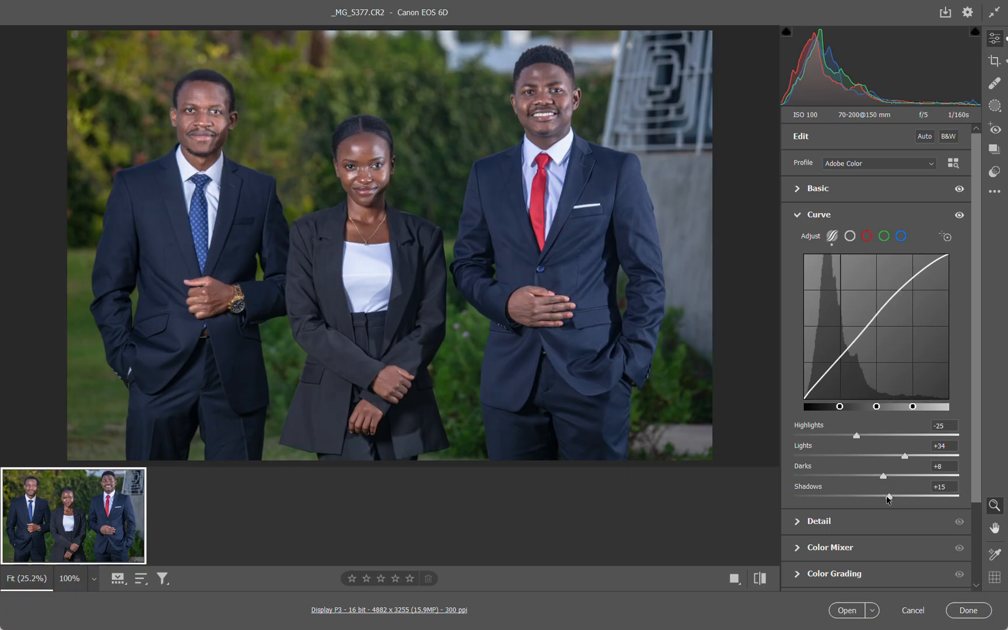
{"action": "double_click", "coordinate": [888, 497]}
{"action": "left_click_drag", "start_coordinate": [878, 497], "coordinate": [877, 497]}
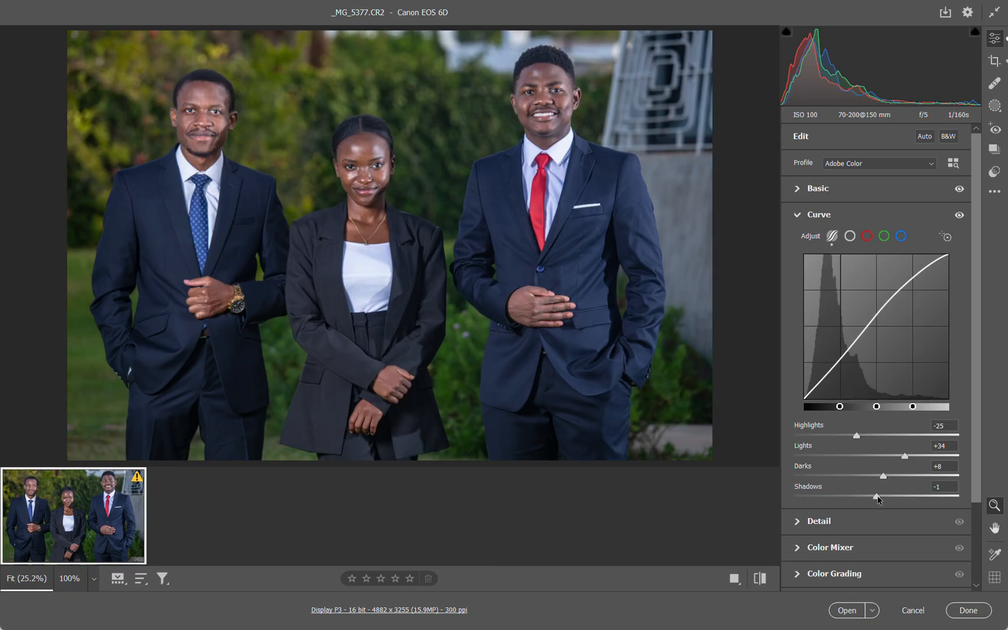
{"action": "left_click_drag", "start_coordinate": [878, 499], "coordinate": [879, 500]}
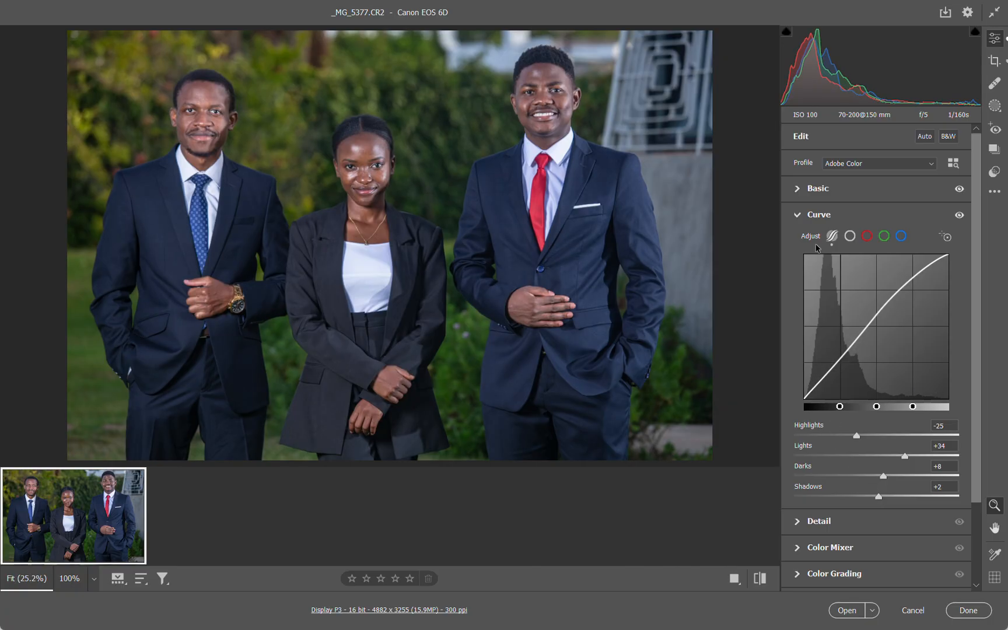
{"action": "left_click", "coordinate": [797, 216]}
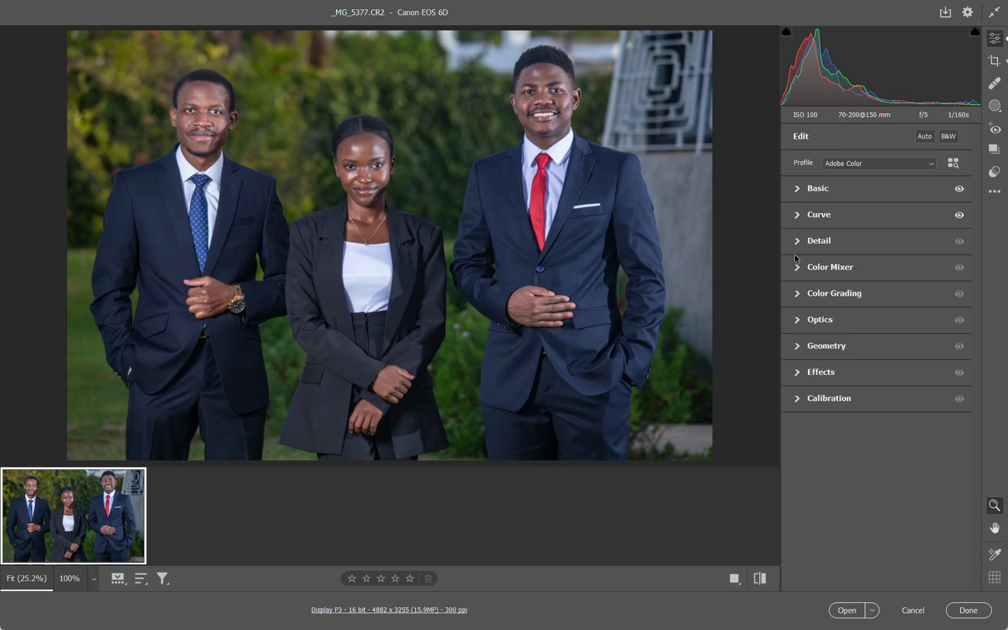
Review the sharpening and noise reduction settings and the Color Mixer's orange, blue and green ranges
{"action": "left_click", "coordinate": [795, 236]}
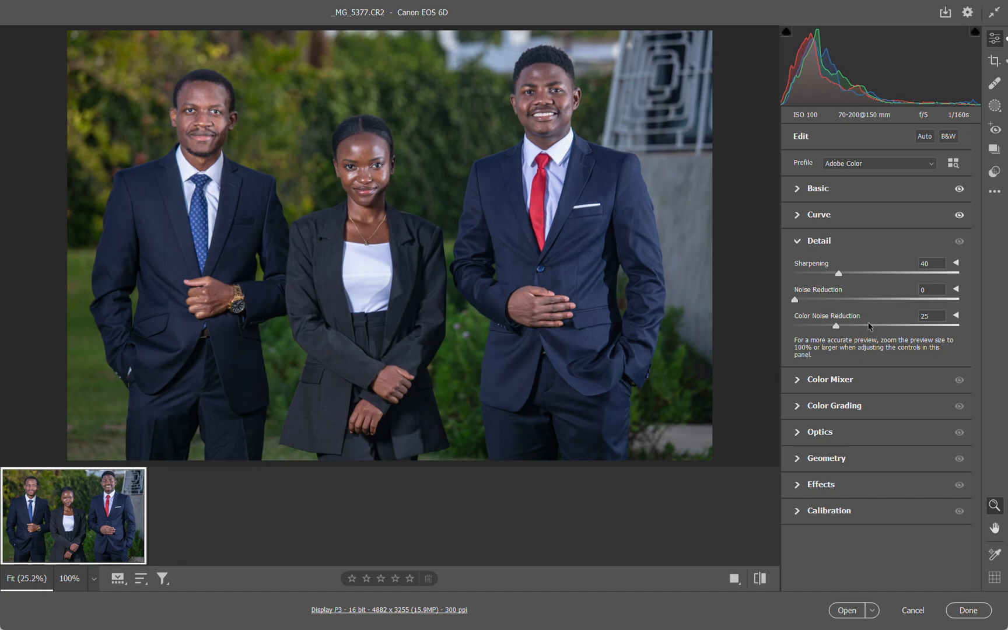
{"action": "left_click", "coordinate": [795, 244]}
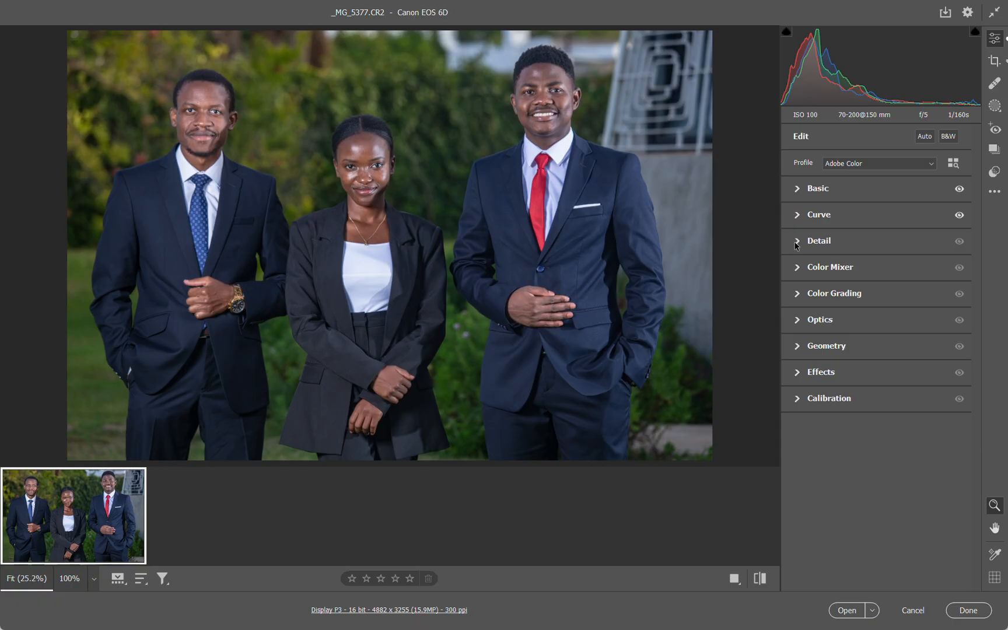
{"action": "left_click", "coordinate": [799, 272]}
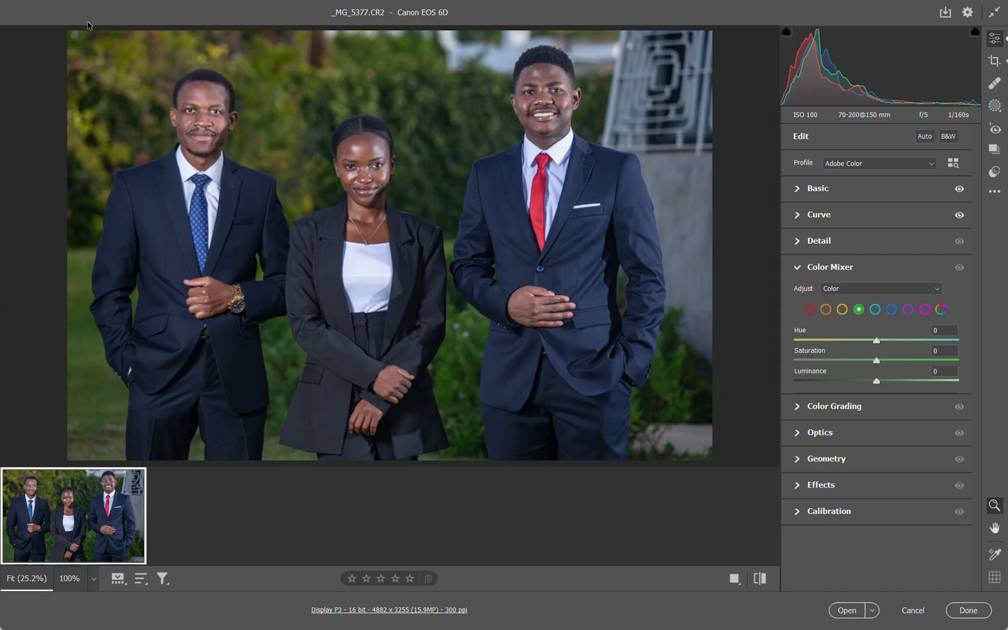
{"action": "left_click", "coordinate": [826, 309]}
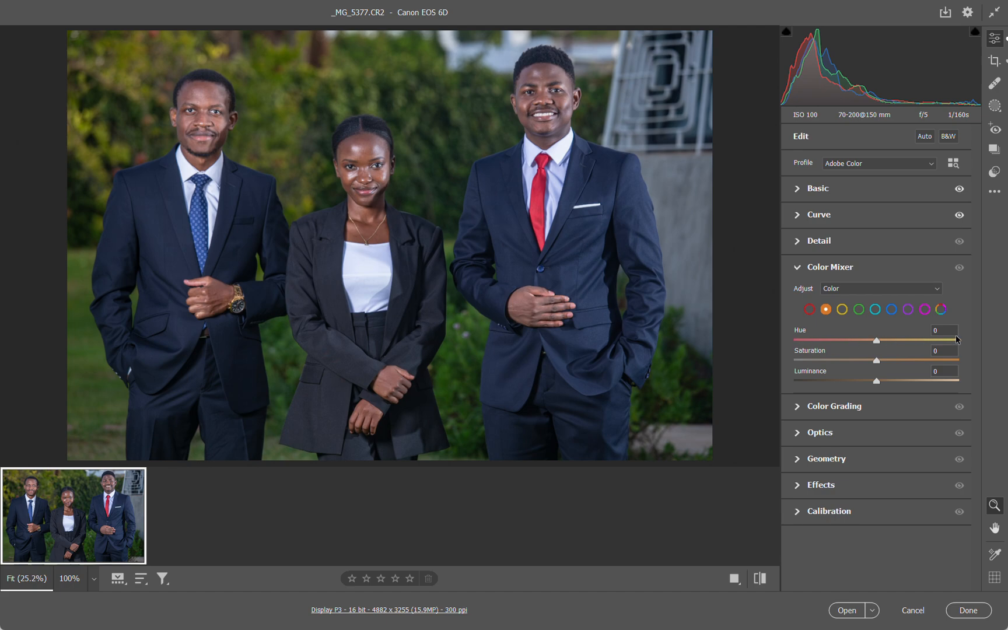
{"action": "left_click", "coordinate": [891, 309]}
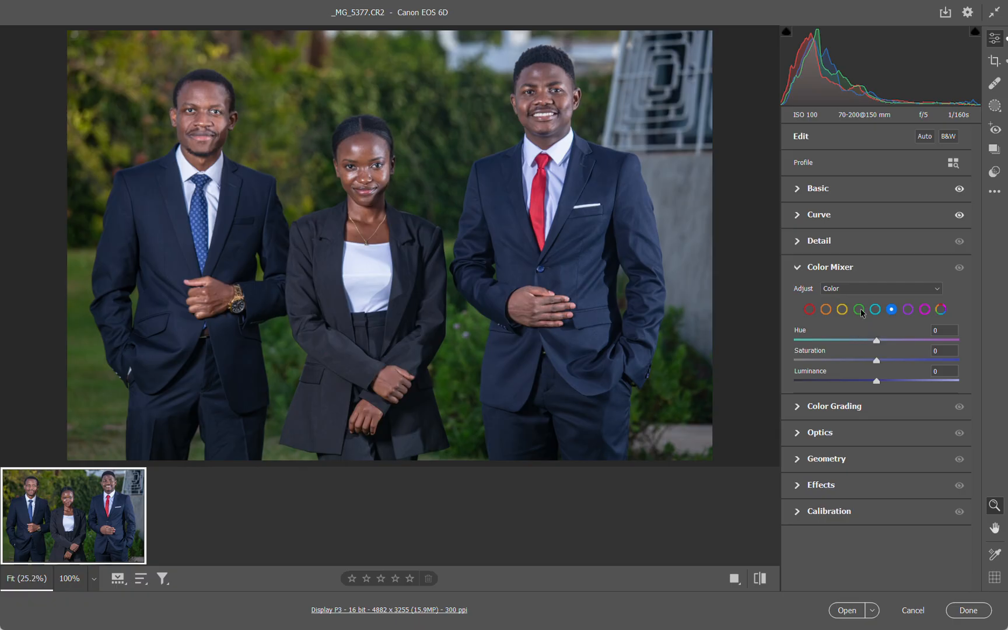
{"action": "left_click", "coordinate": [859, 309]}
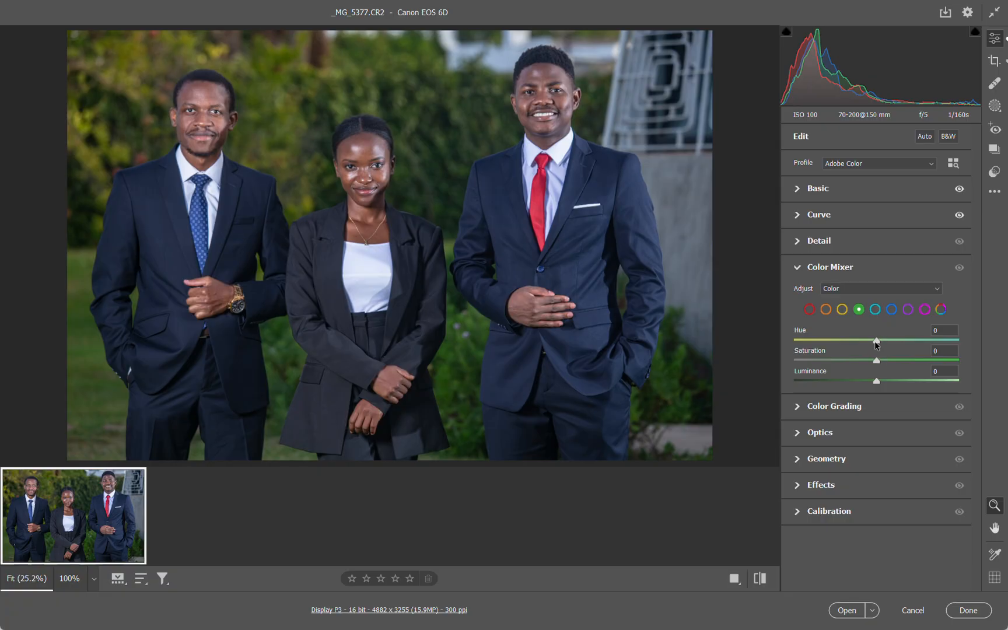
{"action": "left_click", "coordinate": [892, 310]}
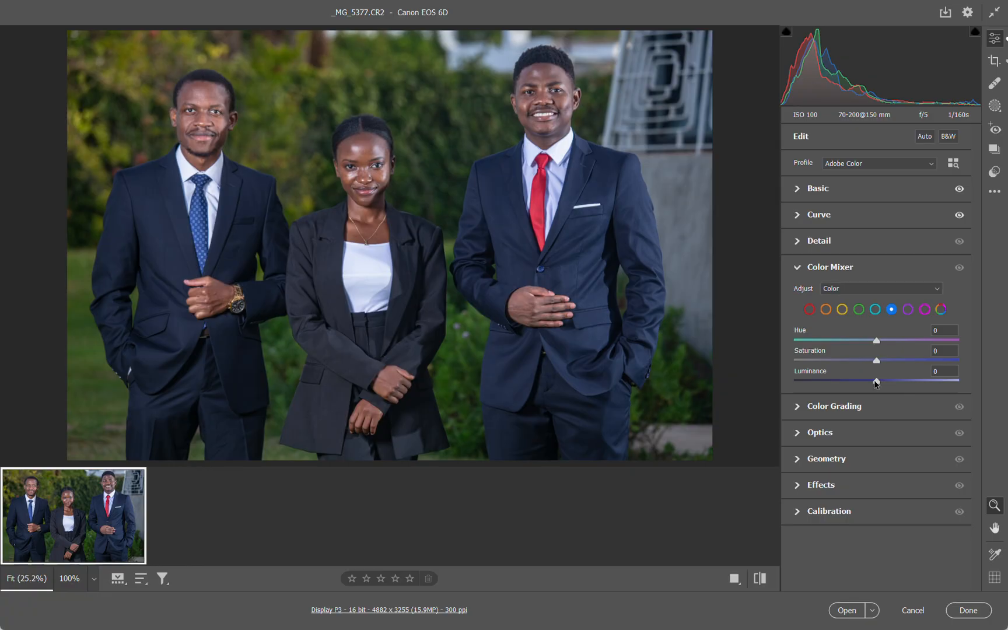
Raise the oranges' Saturation slightly and their Luminance more strongly in the Color Mixer
{"action": "left_click", "coordinate": [826, 309]}
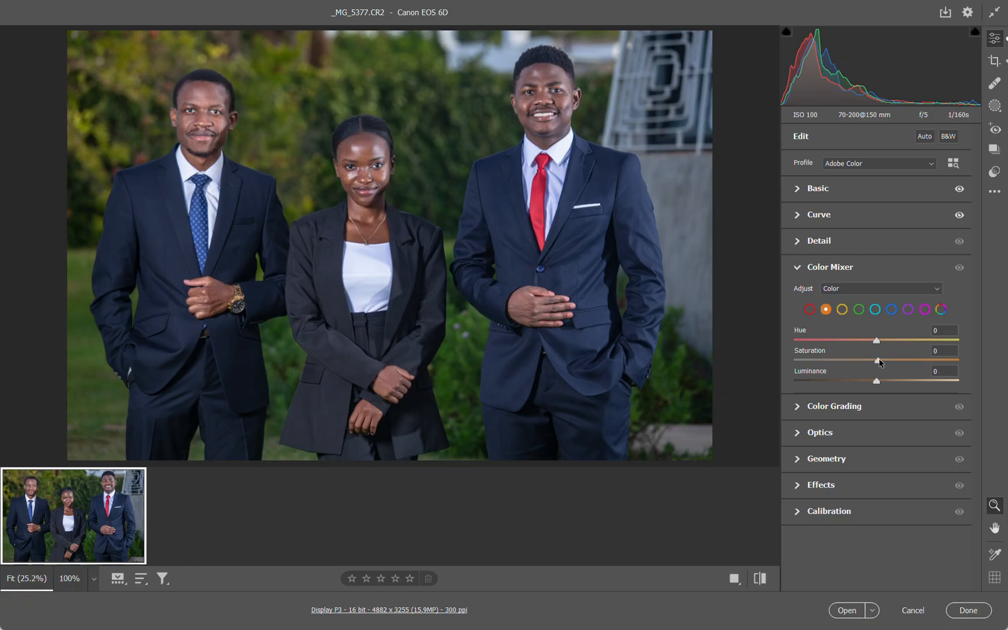
{"action": "mouse_move", "coordinate": [880, 362]}
{"action": "left_mouse_down"}
{"action": "mouse_move", "coordinate": [972, 363]}
{"action": "mouse_move", "coordinate": [883, 364]}
{"action": "left_mouse_up"}
{"action": "left_click_drag", "start_coordinate": [876, 382], "coordinate": [884, 382]}
{"action": "mouse_move", "coordinate": [890, 382]}
{"action": "left_mouse_down"}
{"action": "mouse_move", "coordinate": [882, 382]}
{"action": "mouse_move", "coordinate": [900, 383]}
{"action": "left_mouse_up"}
Set the reds' Saturation to +10 in the Color Mixer, and try their Luminance at -12 and reset it
{"action": "left_click", "coordinate": [809, 313]}
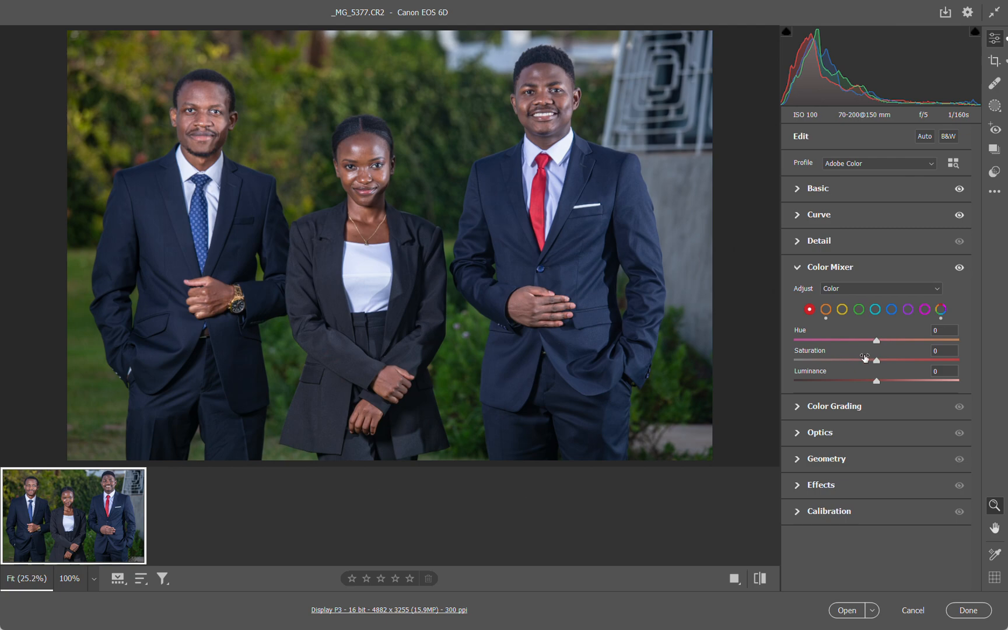
{"action": "mouse_move", "coordinate": [876, 361]}
{"action": "left_mouse_down"}
{"action": "mouse_move", "coordinate": [869, 361]}
{"action": "mouse_move", "coordinate": [899, 362]}
{"action": "mouse_move", "coordinate": [886, 362]}
{"action": "left_mouse_up"}
{"action": "mouse_move", "coordinate": [876, 381]}
{"action": "left_mouse_down"}
{"action": "mouse_move", "coordinate": [848, 382]}
{"action": "mouse_move", "coordinate": [867, 385]}
{"action": "left_mouse_up"}
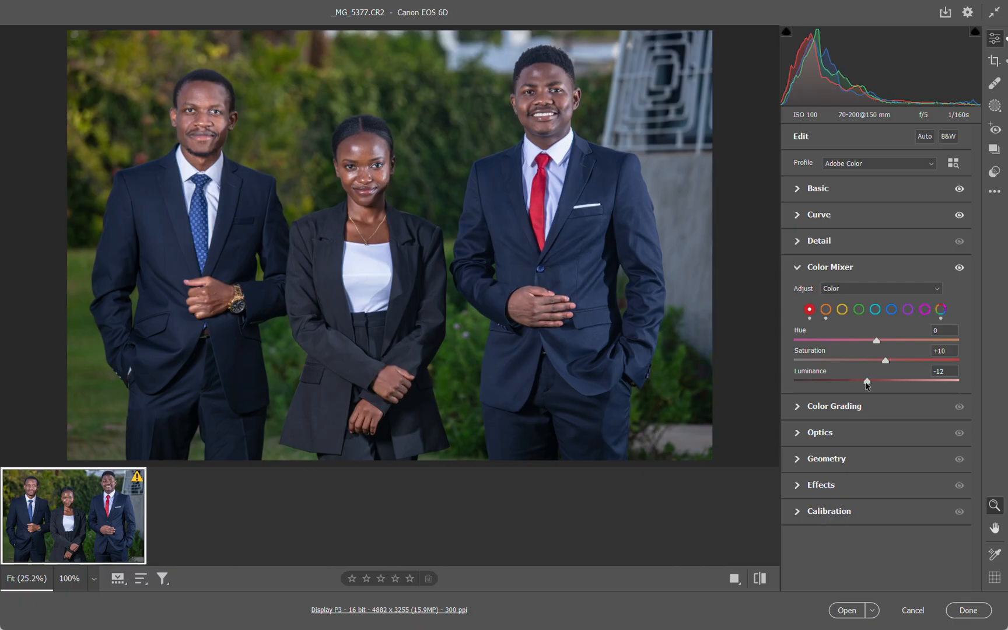
{"action": "double_click", "coordinate": [867, 382]}
Set the blues' Saturation to +25 in the Color Mixer, try their Luminance at -71, and set it to +13 instead
{"action": "left_click", "coordinate": [891, 310]}
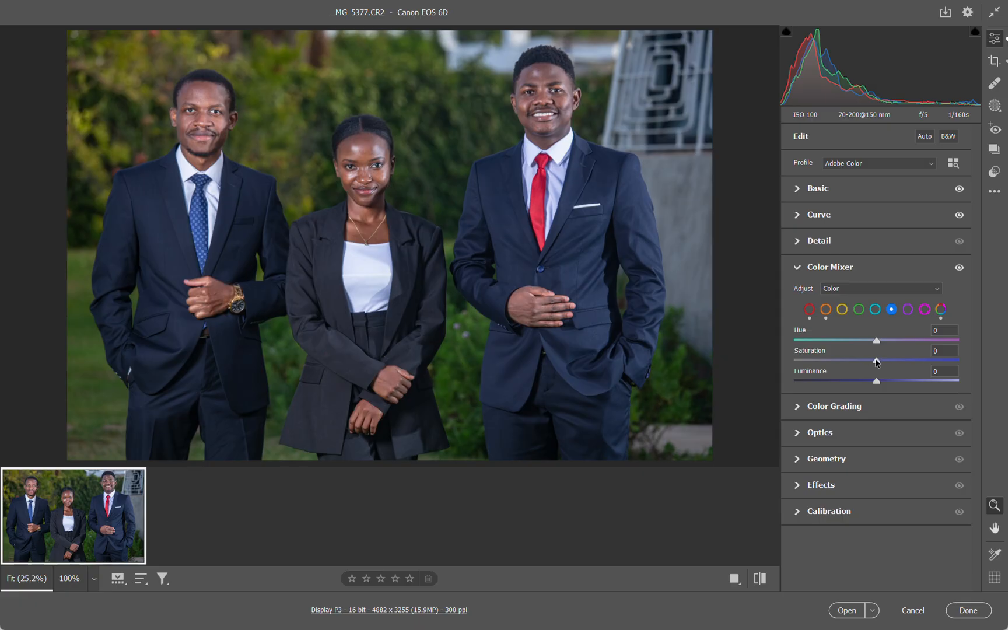
{"action": "left_click_drag", "start_coordinate": [876, 362], "coordinate": [896, 363]}
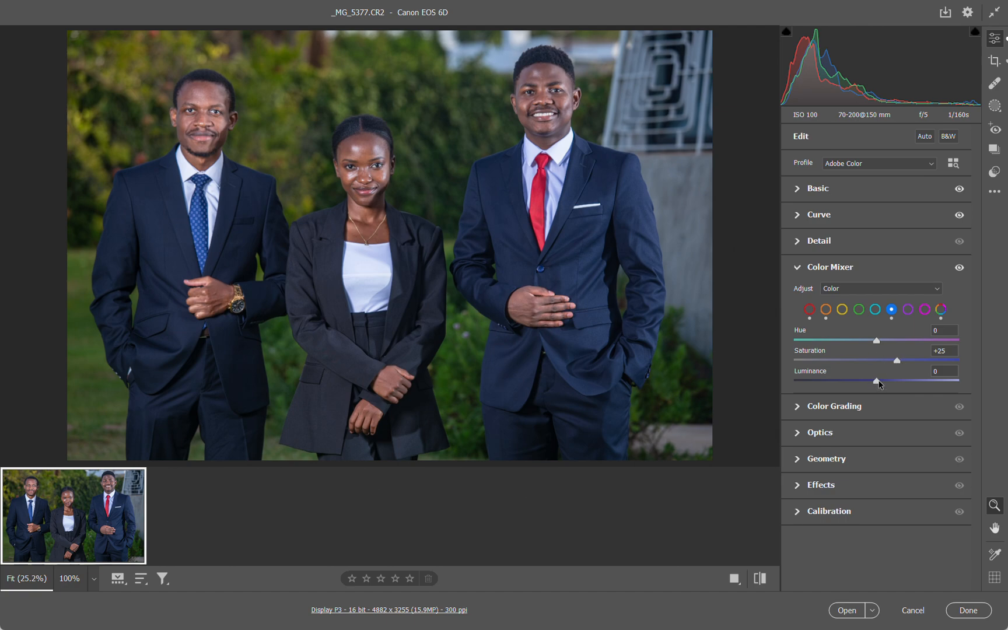
{"action": "left_click_drag", "start_coordinate": [878, 384], "coordinate": [820, 391]}
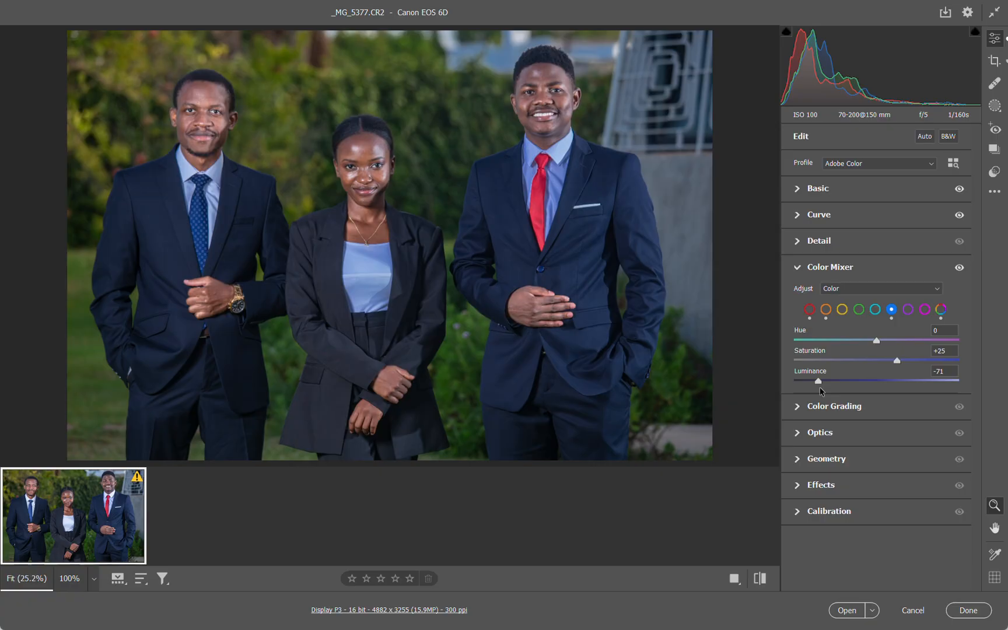
{"action": "double_click", "coordinate": [818, 381]}
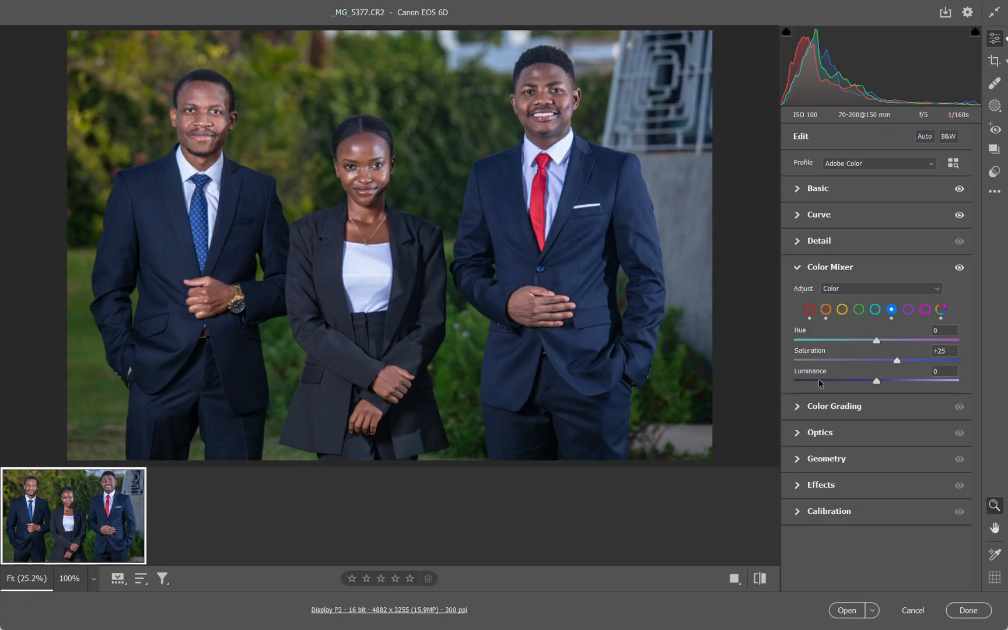
{"action": "left_click_drag", "start_coordinate": [879, 384], "coordinate": [885, 383]}
{"action": "left_click_drag", "start_coordinate": [886, 382], "coordinate": [889, 383]}
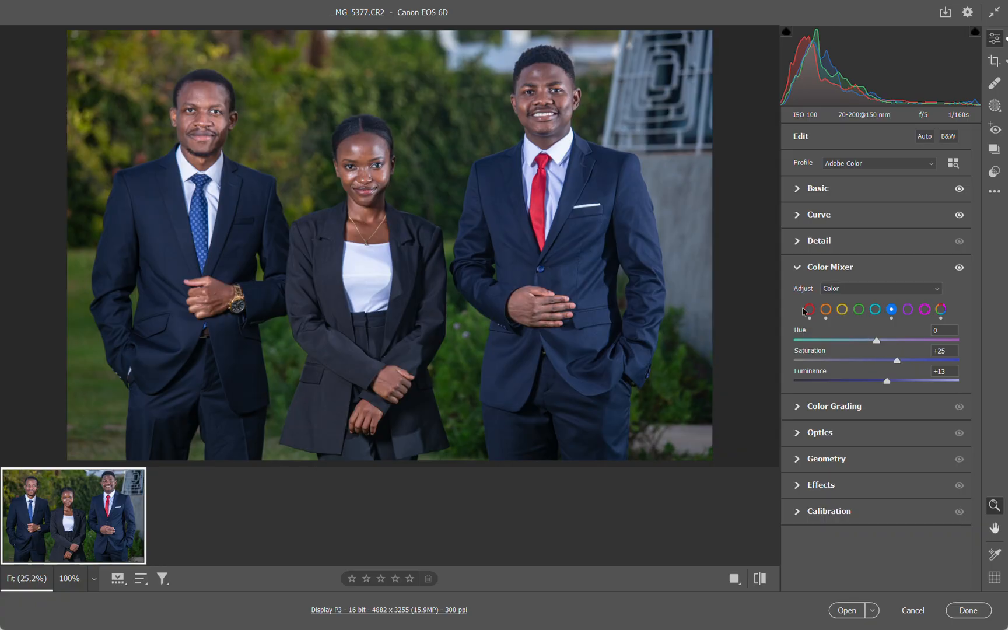
Try the yellows' Hue at +38 in the Color Mixer, reset it, and shift it only slightly toward green
{"action": "left_click", "coordinate": [841, 311]}
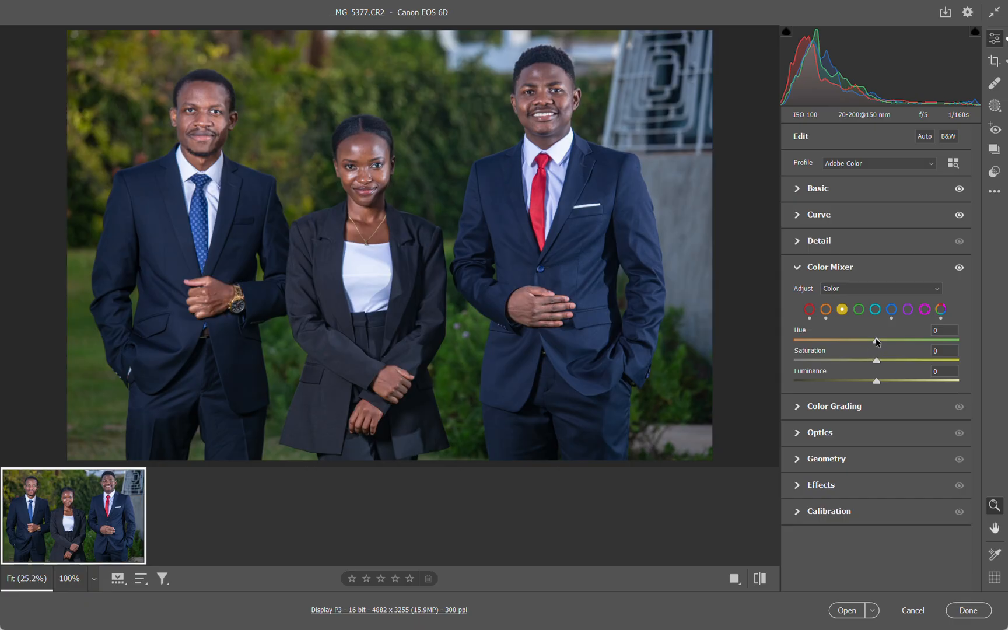
{"action": "left_click_drag", "start_coordinate": [876, 341], "coordinate": [907, 341]}
{"action": "left_click", "coordinate": [175, 85]}
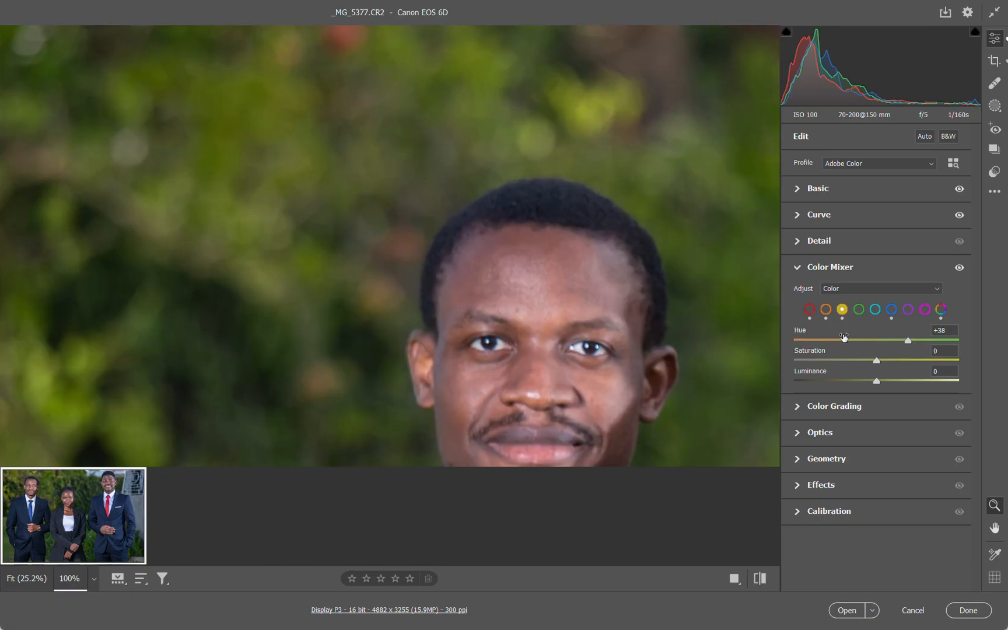
{"action": "double_click", "coordinate": [907, 342]}
{"action": "left_click_drag", "start_coordinate": [878, 340], "coordinate": [886, 361]}
Try the greens' Hue at +38, reset the range, and set Hue to +12, Saturation to -14 and Luminance to +25
{"action": "left_click", "coordinate": [859, 310]}
{"action": "left_click", "coordinate": [495, 182]}
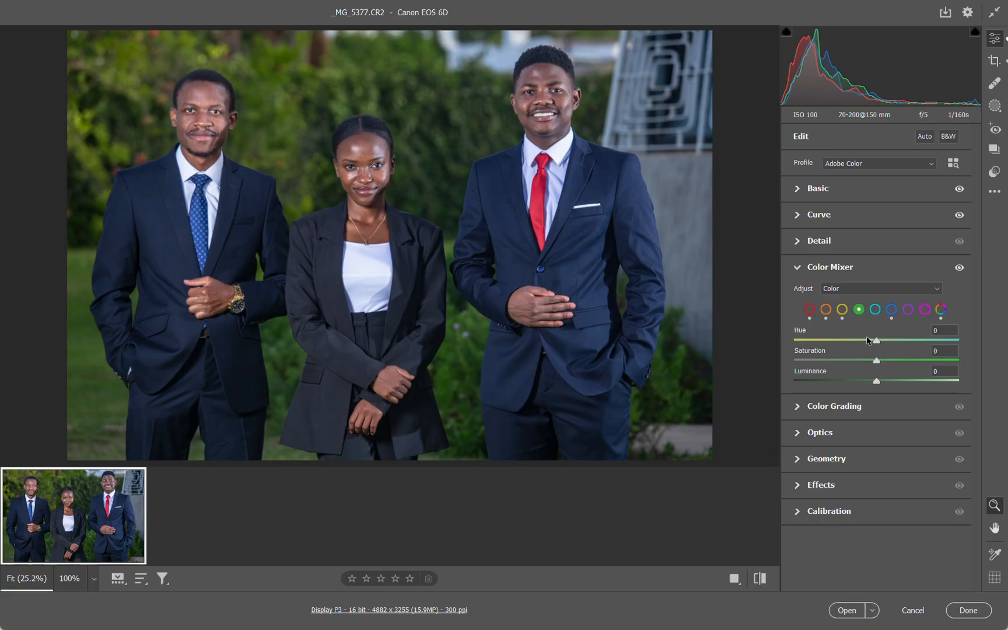
{"action": "left_click_drag", "start_coordinate": [877, 340], "coordinate": [865, 361]}
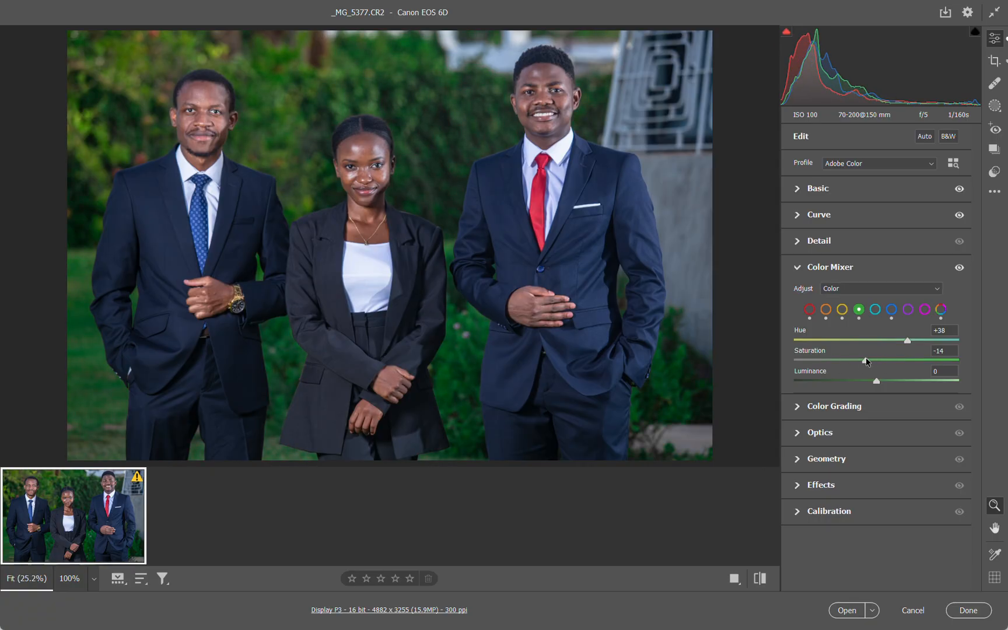
{"action": "double_click", "coordinate": [866, 360]}
{"action": "double_click", "coordinate": [909, 341]}
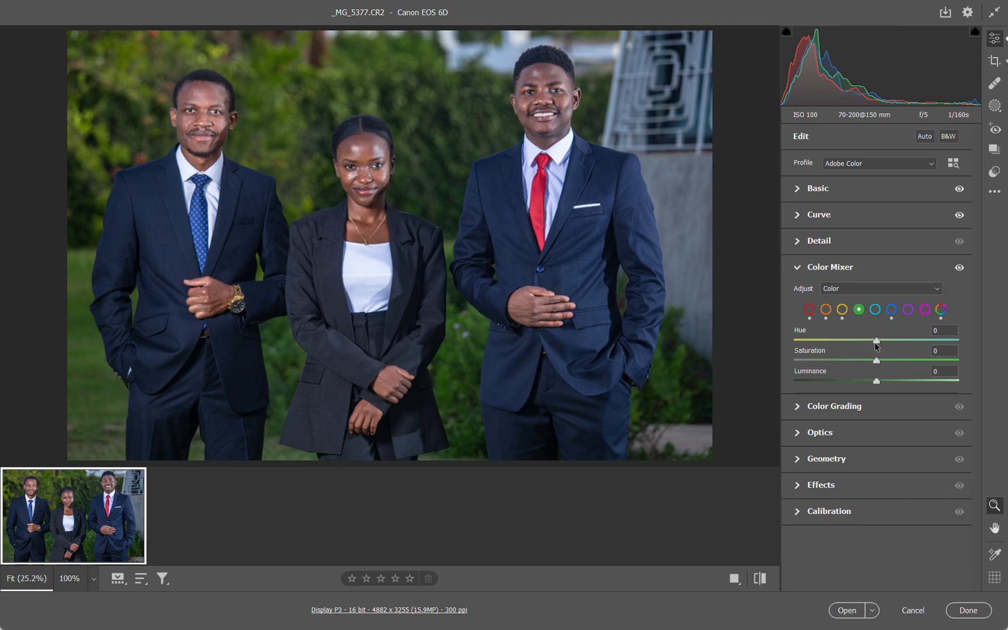
{"action": "left_click_drag", "start_coordinate": [876, 344], "coordinate": [886, 344]}
{"action": "mouse_move", "coordinate": [876, 363]}
{"action": "left_mouse_down"}
{"action": "mouse_move", "coordinate": [890, 362]}
{"action": "mouse_move", "coordinate": [853, 362]}
{"action": "mouse_move", "coordinate": [865, 361]}
{"action": "left_mouse_up"}
{"action": "left_click_drag", "start_coordinate": [876, 382], "coordinate": [898, 382]}
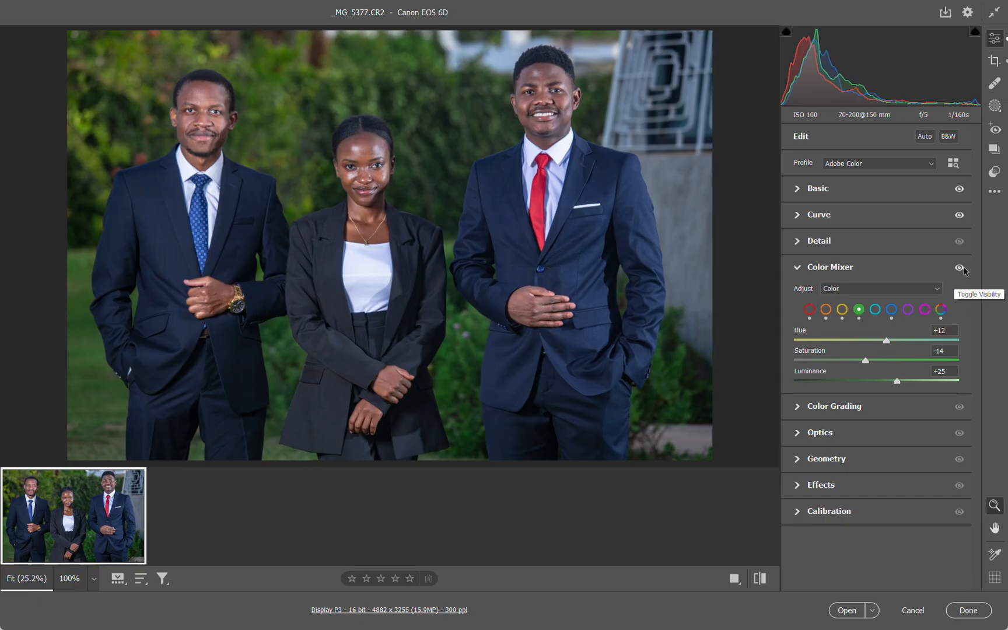
Compare the photo with and without the Color Mixer adjustments, and collapse the Color Mixer settings
{"action": "left_click", "coordinate": [960, 269]}
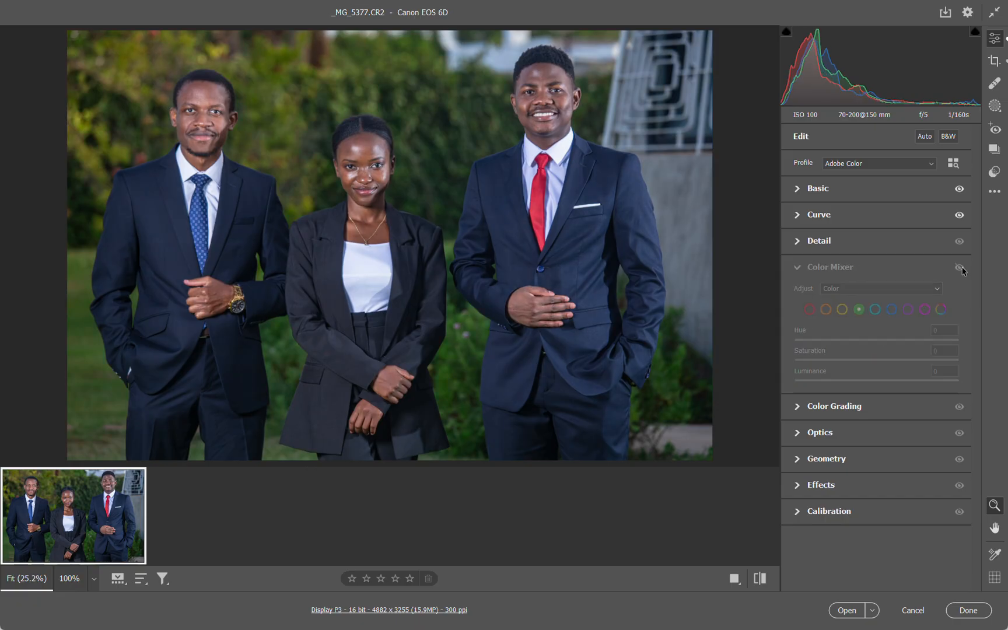
{"action": "left_click", "coordinate": [960, 269]}
{"action": "left_click", "coordinate": [960, 268]}
{"action": "left_click", "coordinate": [960, 268]}
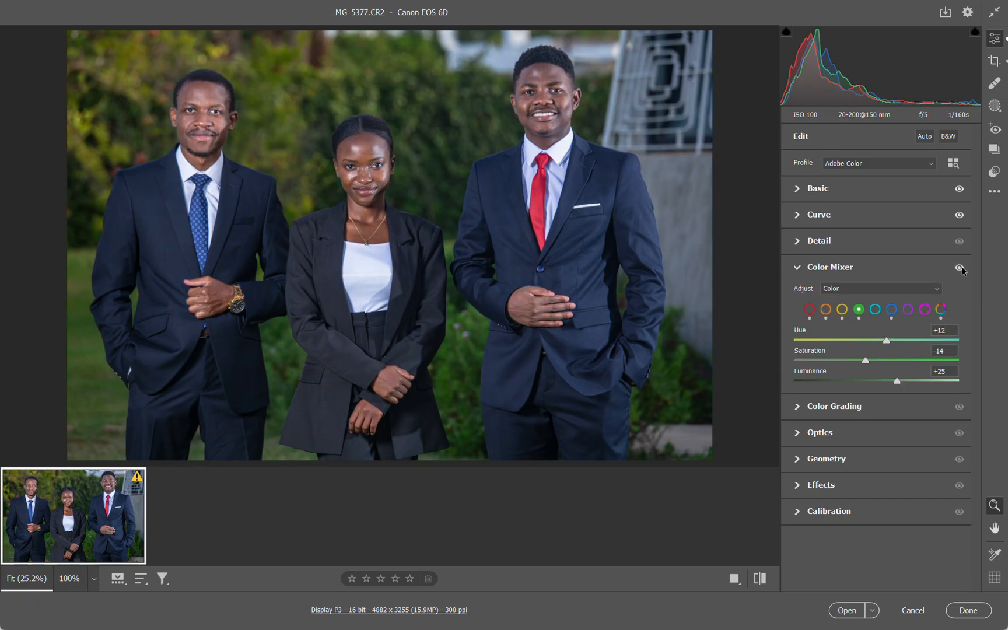
{"action": "left_click", "coordinate": [801, 273]}
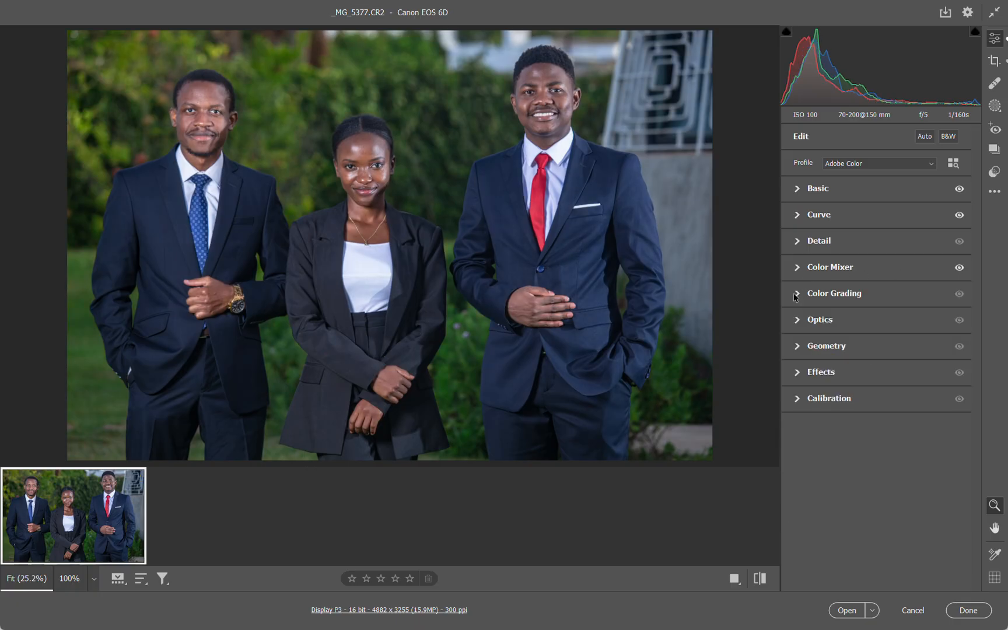
Look through the Color Grading, Optics and Geometry settings
{"action": "left_click", "coordinate": [796, 296]}
{"action": "left_click", "coordinate": [798, 210]}
{"action": "left_click", "coordinate": [797, 320]}
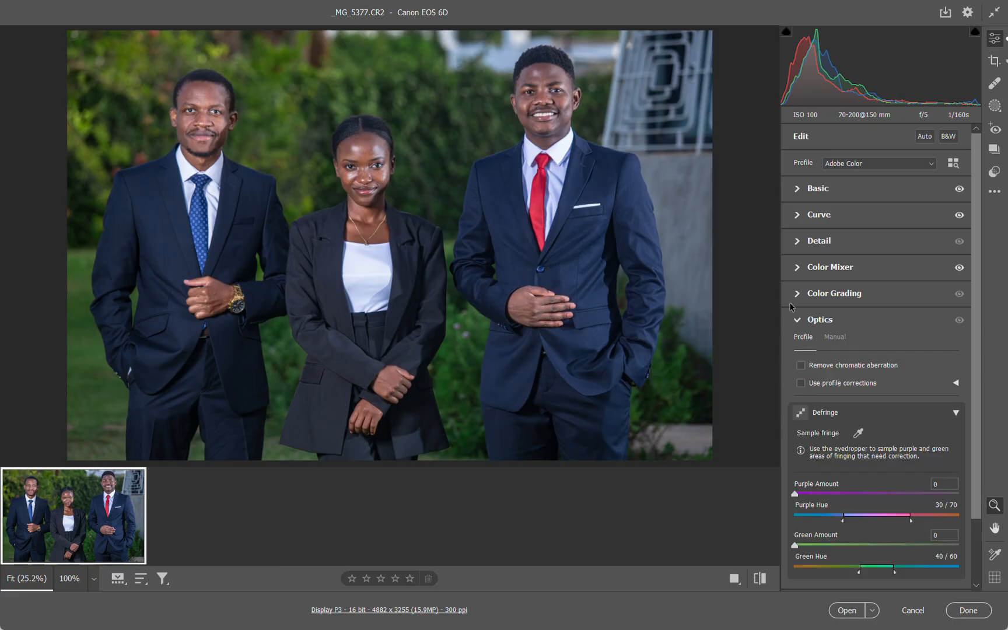
{"action": "left_click", "coordinate": [799, 319]}
{"action": "left_click", "coordinate": [800, 347]}
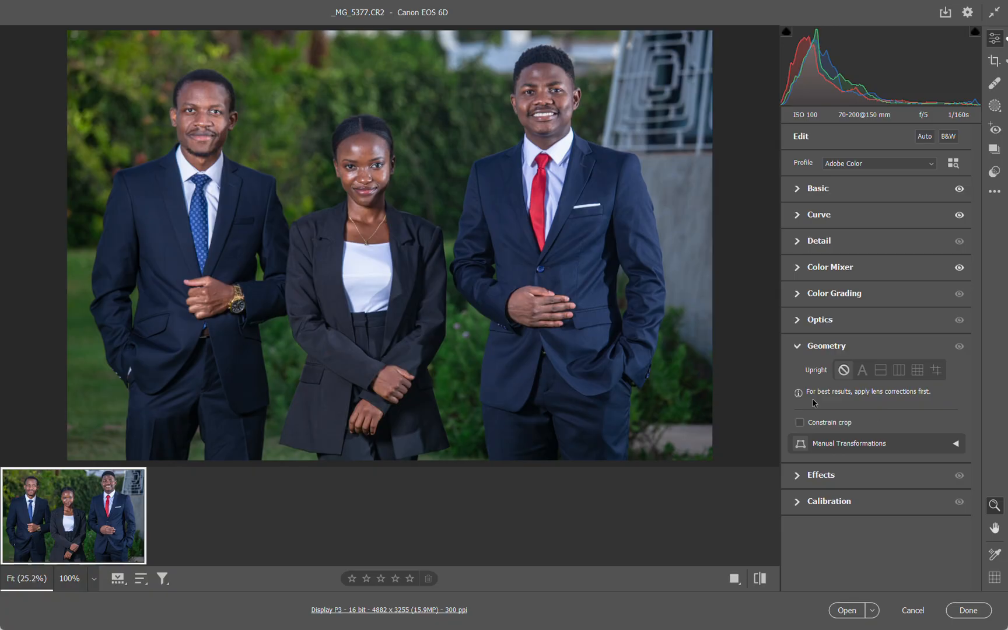
{"action": "left_click", "coordinate": [797, 347]}
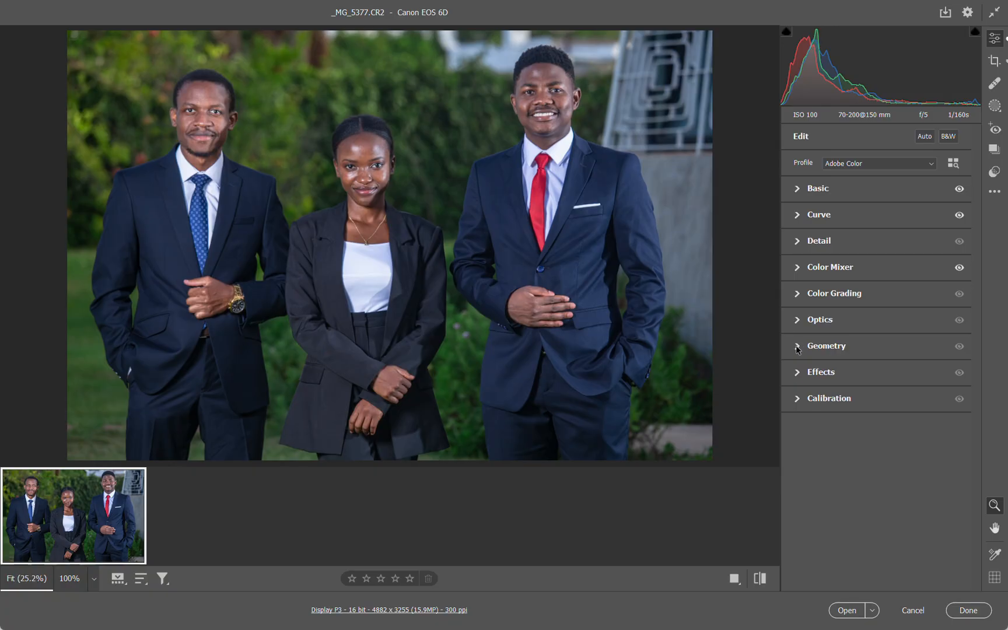
Try a Vignetting of -28 and a strong Grain on the photo, and reset both effects
{"action": "left_click", "coordinate": [798, 377]}
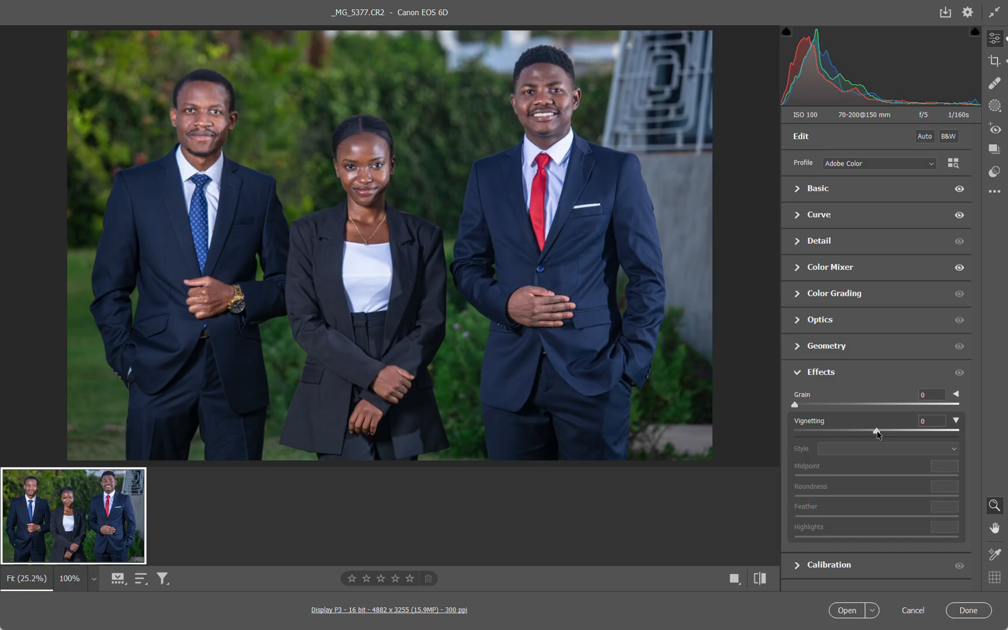
{"action": "left_click_drag", "start_coordinate": [877, 432], "coordinate": [854, 436]}
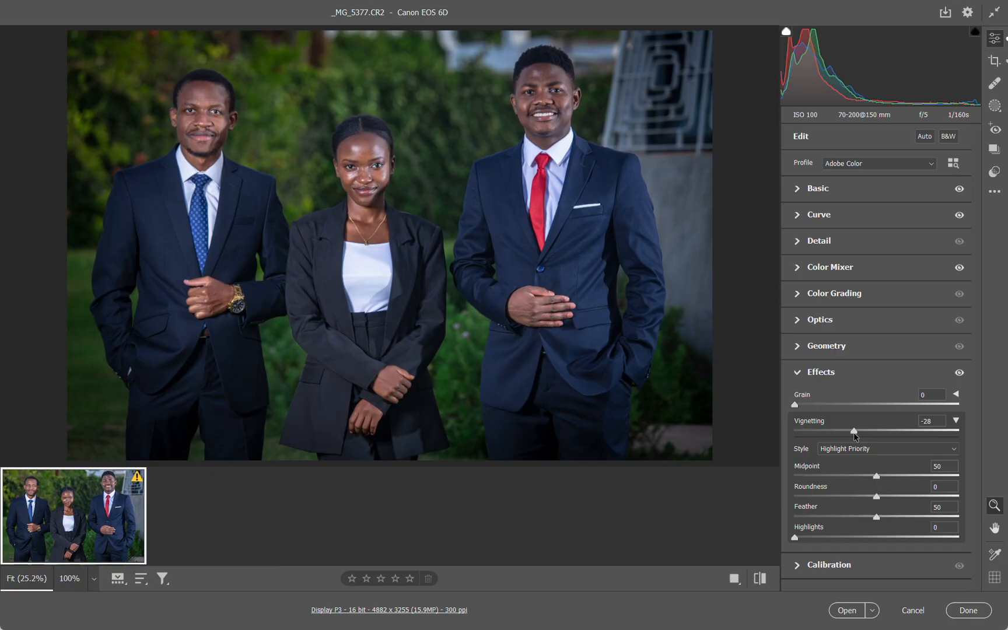
{"action": "double_click", "coordinate": [853, 431]}
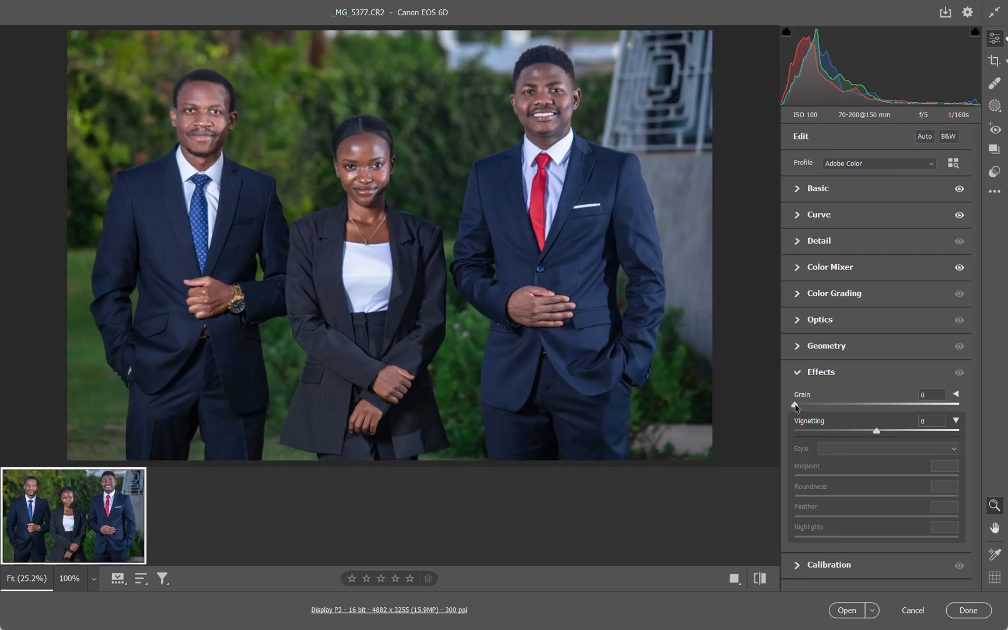
{"action": "left_click_drag", "start_coordinate": [794, 404], "coordinate": [910, 402]}
{"action": "left_click_drag", "start_coordinate": [945, 400], "coordinate": [957, 399]}
{"action": "left_click", "coordinate": [797, 373]}
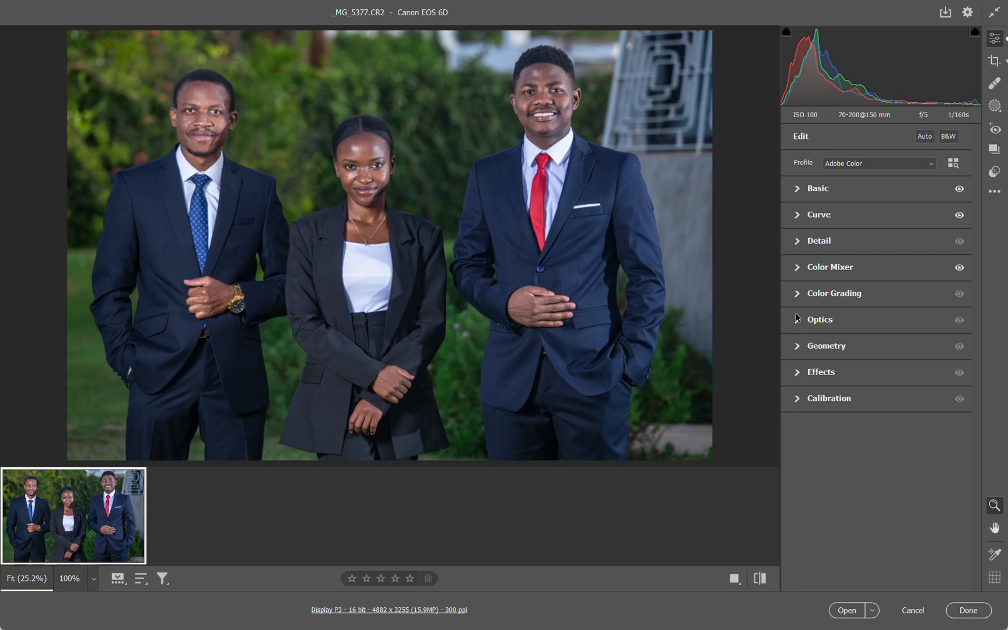
Review the Color Grading wheels for Shadows, Midtones and Highlights, the 3-Way view and the Global wheel
{"action": "left_click", "coordinate": [796, 295]}
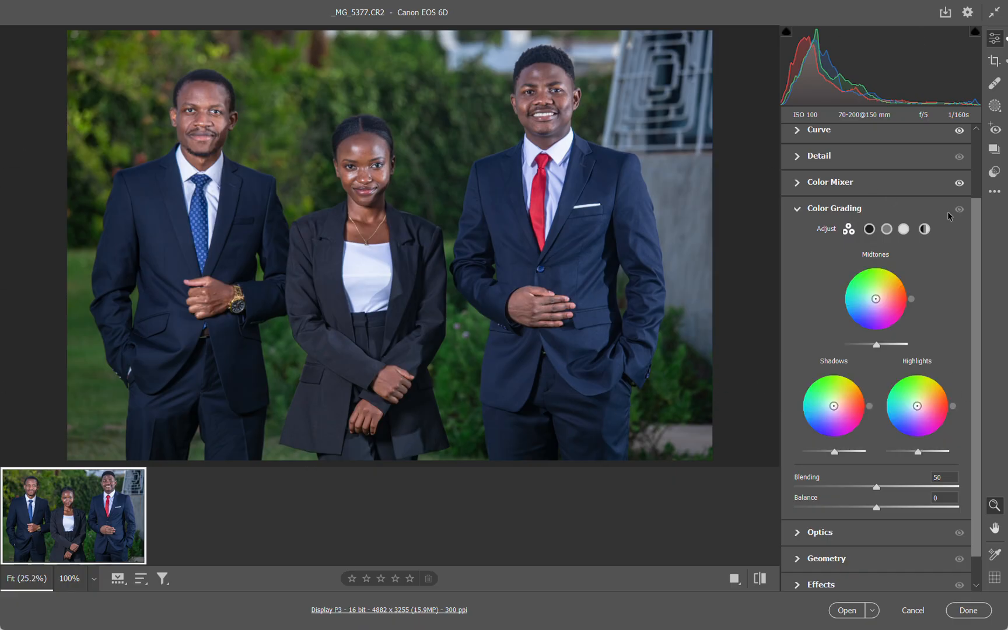
{"action": "left_click", "coordinate": [870, 229]}
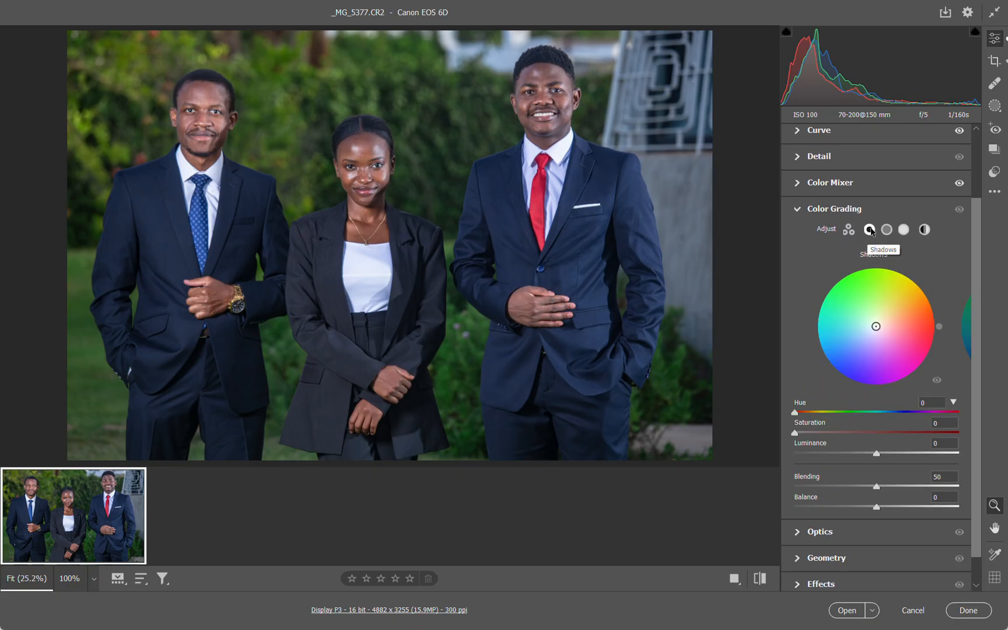
{"action": "left_click", "coordinate": [886, 229]}
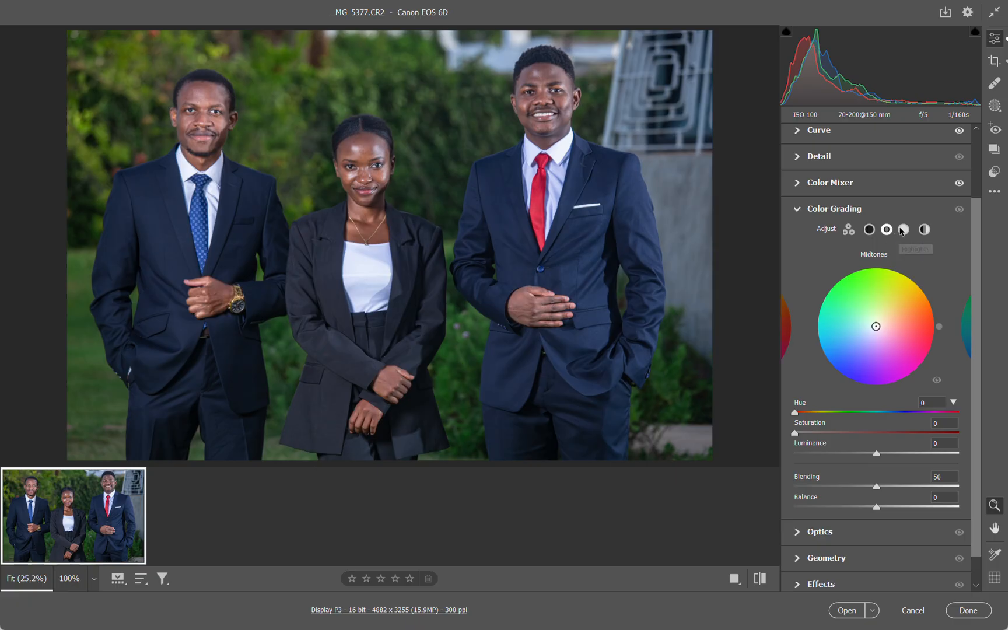
{"action": "left_click", "coordinate": [902, 230]}
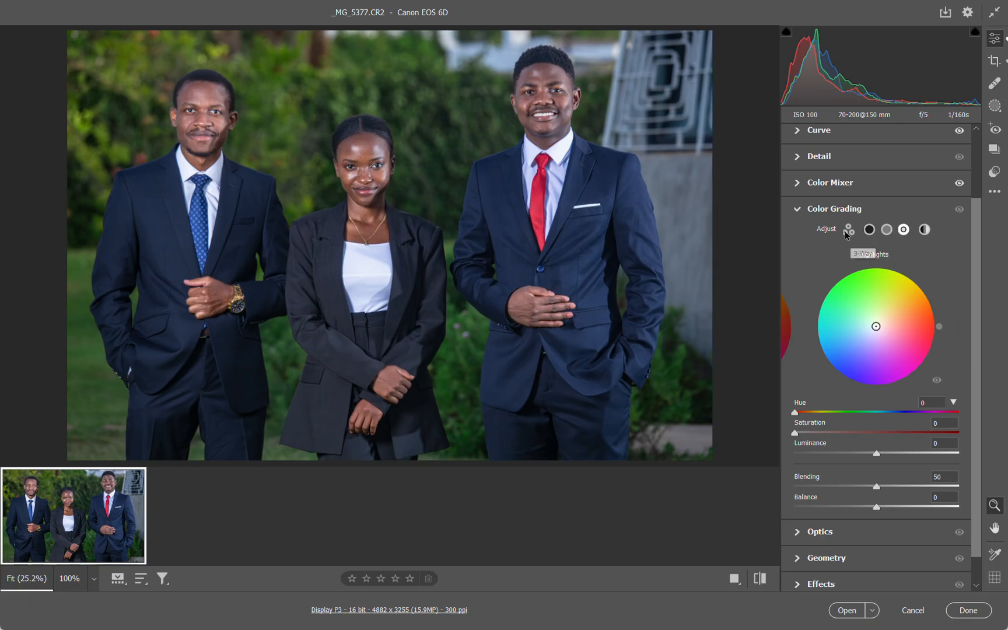
{"action": "left_click", "coordinate": [847, 232]}
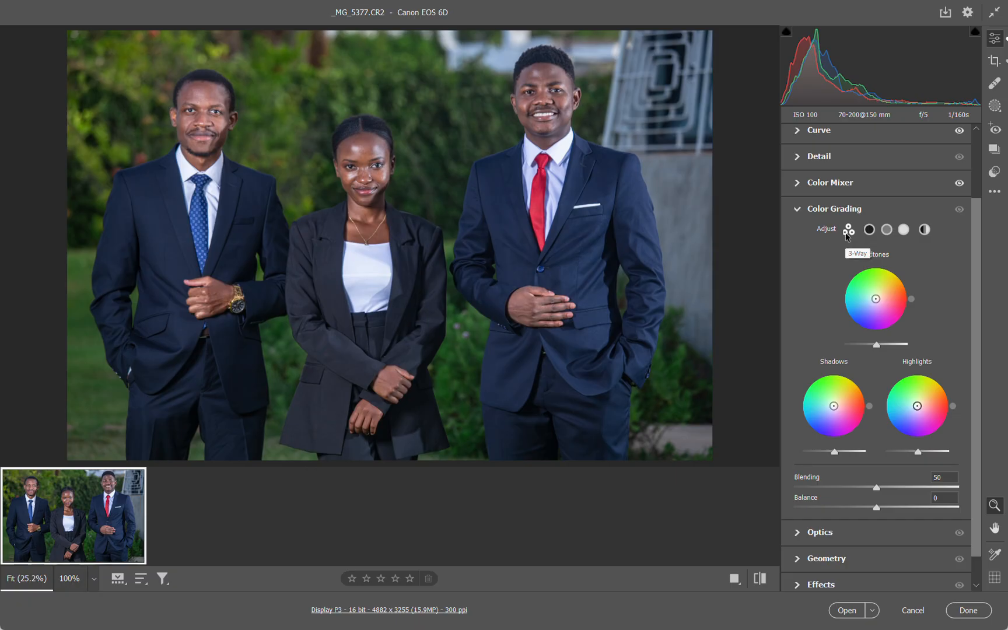
{"action": "left_click", "coordinate": [925, 232]}
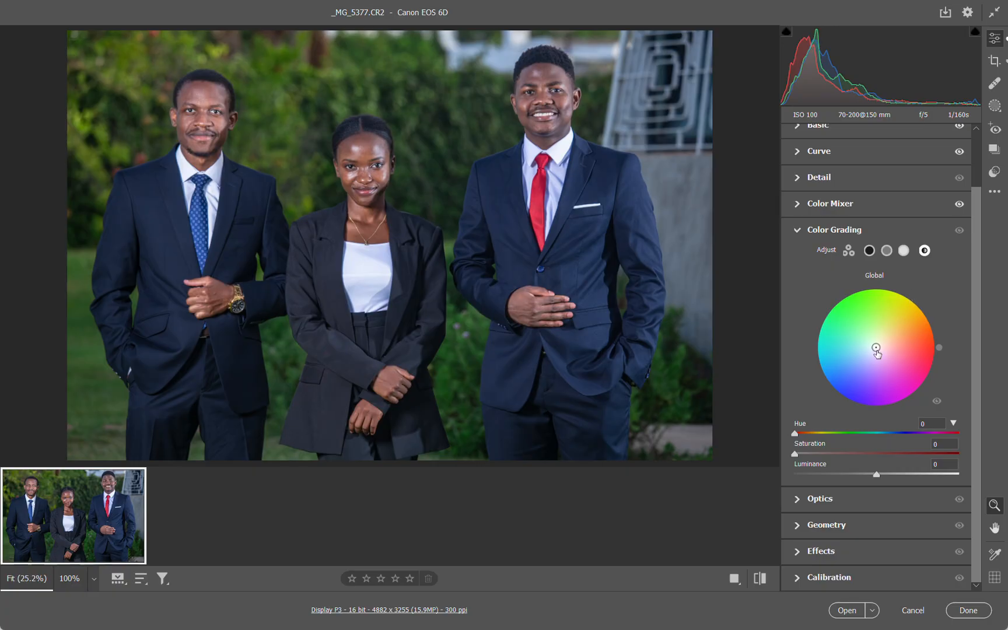
Try a yellow Global tint in Color Grading at about Hue 55 and Saturation 26, and reset the wheel
{"action": "left_click_drag", "start_coordinate": [875, 347], "coordinate": [879, 337]}
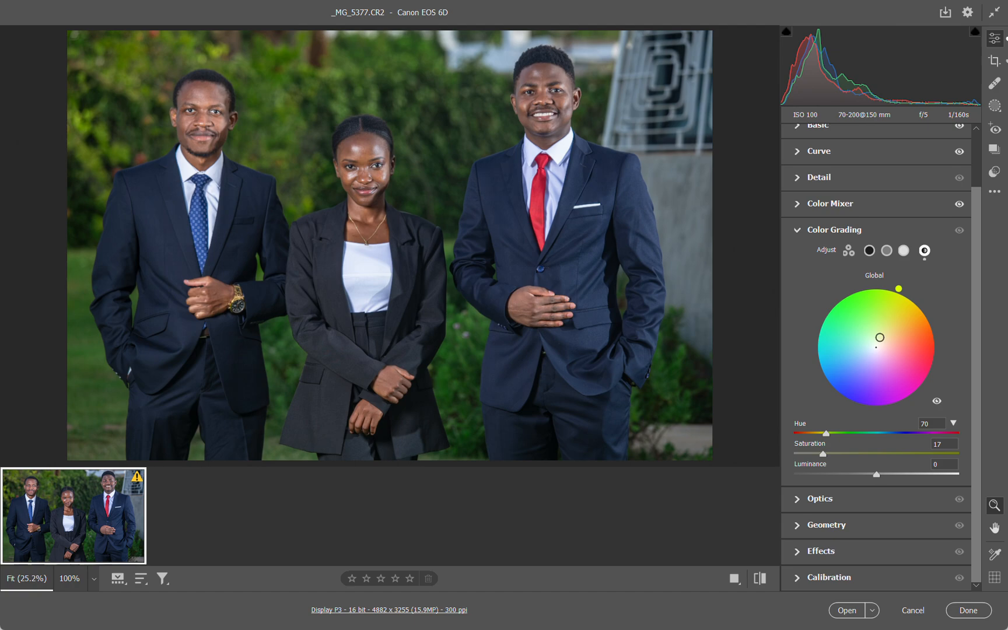
{"action": "left_click_drag", "start_coordinate": [880, 337], "coordinate": [885, 334]}
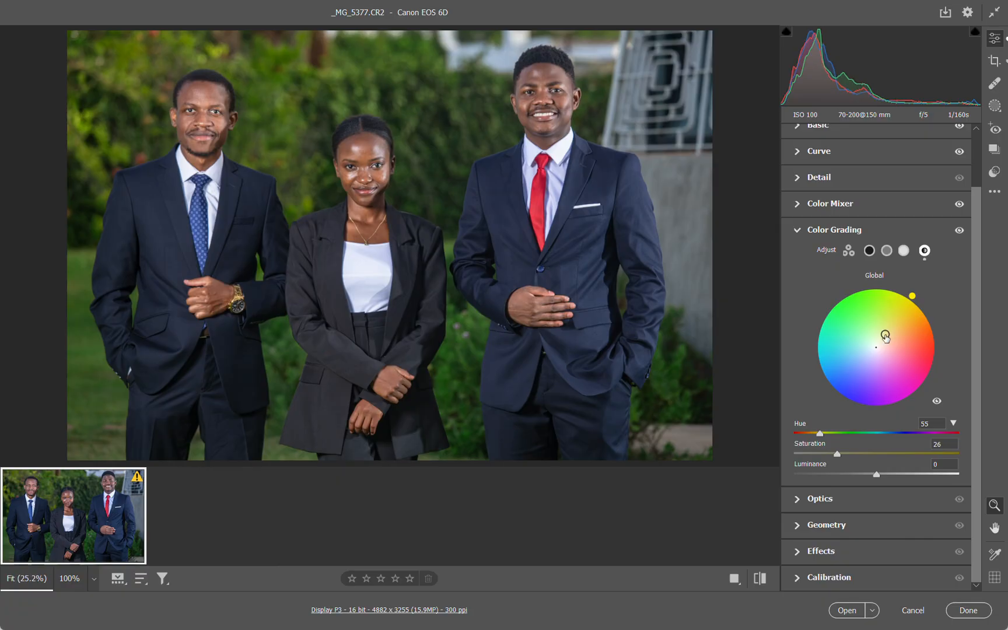
{"action": "left_click_drag", "start_coordinate": [884, 335], "coordinate": [886, 333]}
{"action": "double_click", "coordinate": [884, 333]}
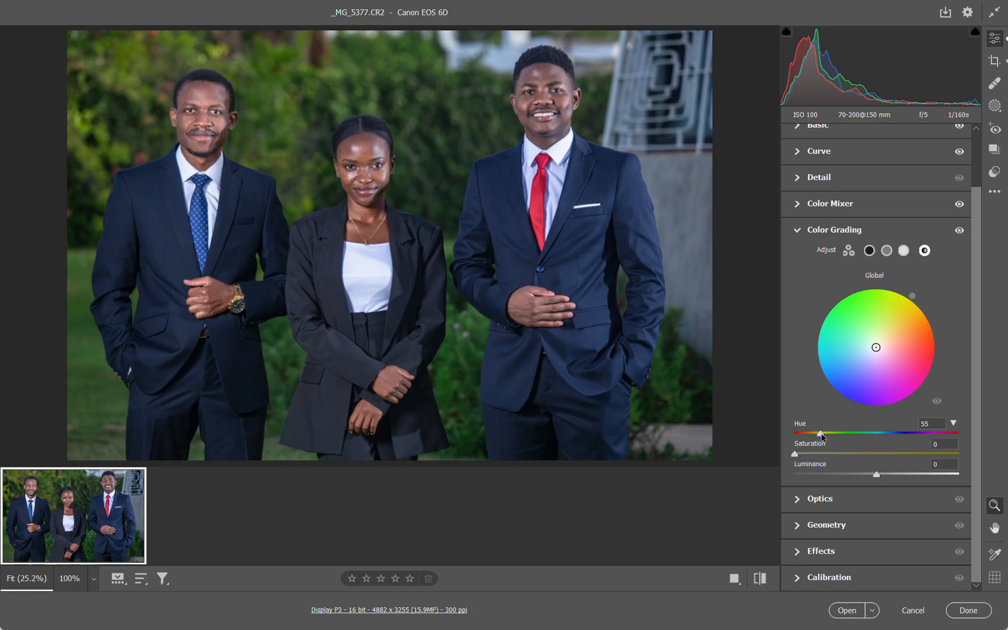
Try the Global color grade at Hue 160, Saturation 8 and Luminance +17, and reset all three
{"action": "left_click_drag", "start_coordinate": [821, 434], "coordinate": [868, 434]}
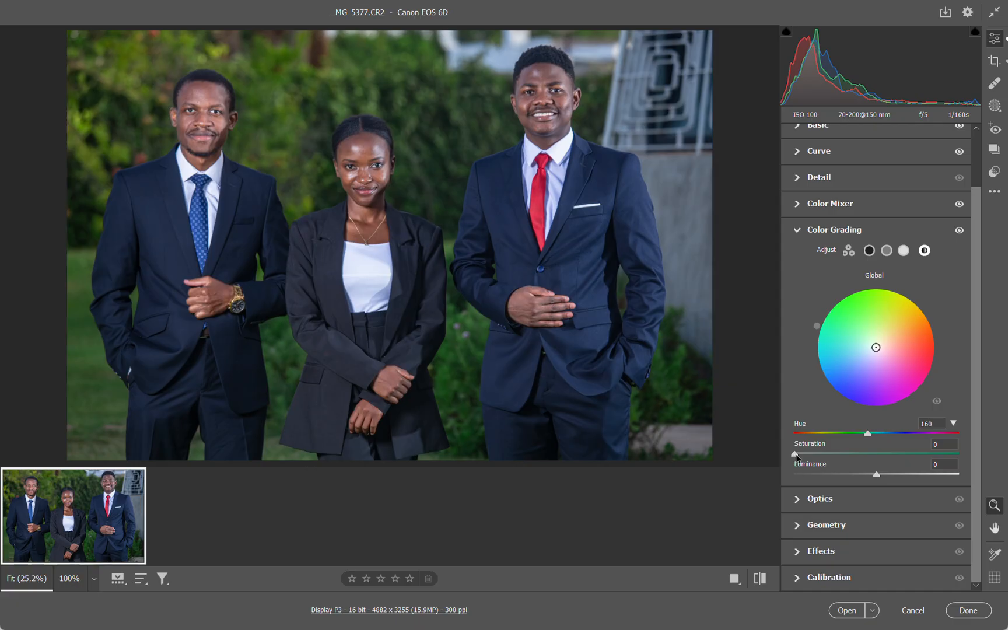
{"action": "mouse_move", "coordinate": [795, 455]}
{"action": "left_mouse_down"}
{"action": "mouse_move", "coordinate": [915, 455]}
{"action": "mouse_move", "coordinate": [809, 455]}
{"action": "left_mouse_up"}
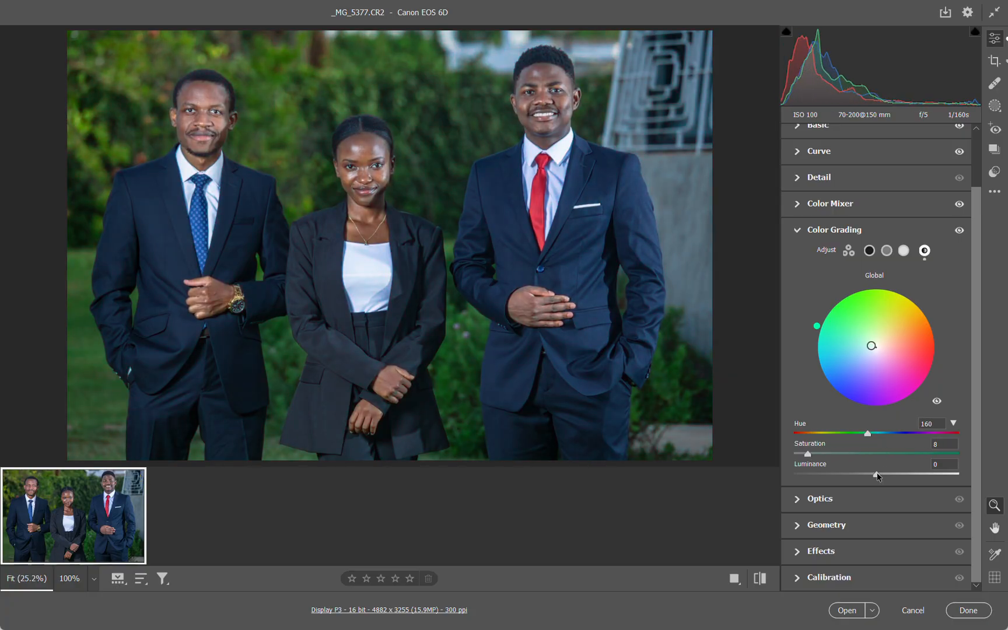
{"action": "mouse_move", "coordinate": [878, 474]}
{"action": "left_mouse_down"}
{"action": "mouse_move", "coordinate": [895, 475]}
{"action": "mouse_move", "coordinate": [886, 474]}
{"action": "left_mouse_up"}
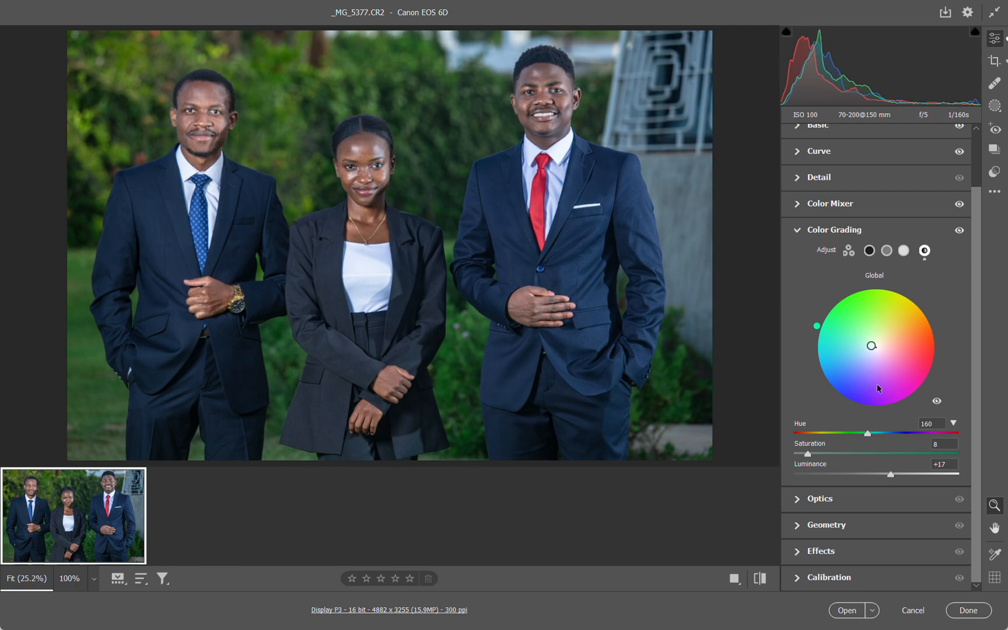
{"action": "mouse_move", "coordinate": [872, 345]}
{"action": "left_mouse_down"}
{"action": "mouse_move", "coordinate": [868, 338]}
{"action": "mouse_move", "coordinate": [875, 347]}
{"action": "left_mouse_up"}
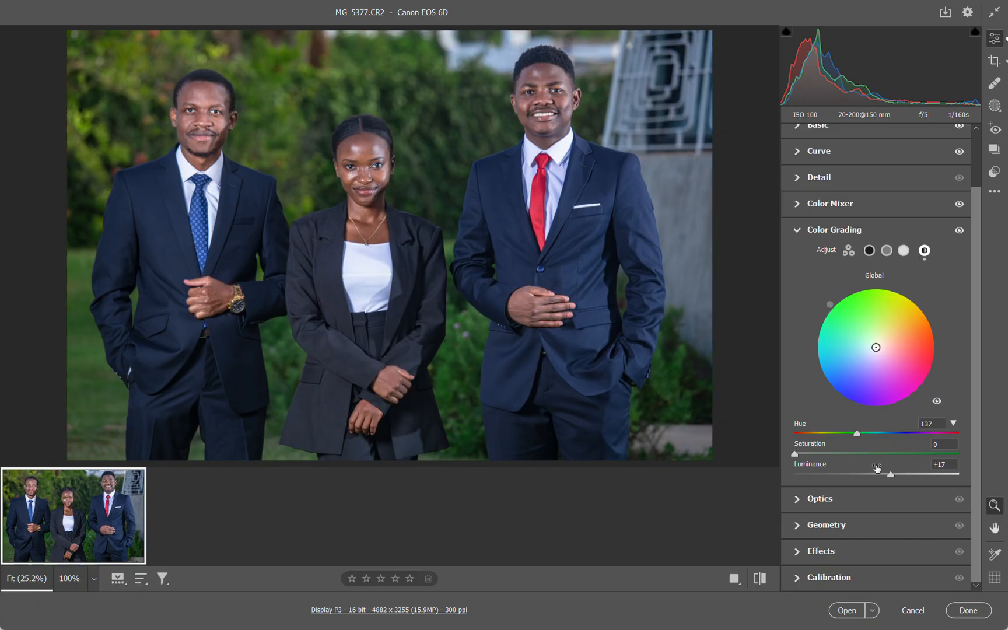
{"action": "double_click", "coordinate": [890, 475]}
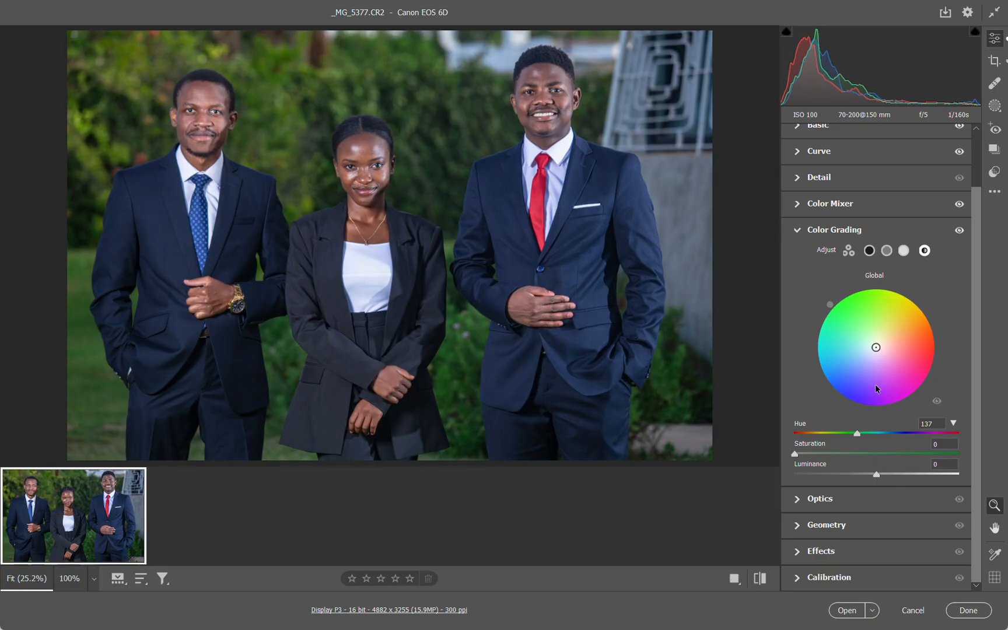
{"action": "double_click", "coordinate": [857, 434]}
Tint the Color Grading Shadows blue at Hue 233 and Saturation 15, trying Luminance -23 and resetting it
{"action": "left_click", "coordinate": [868, 250]}
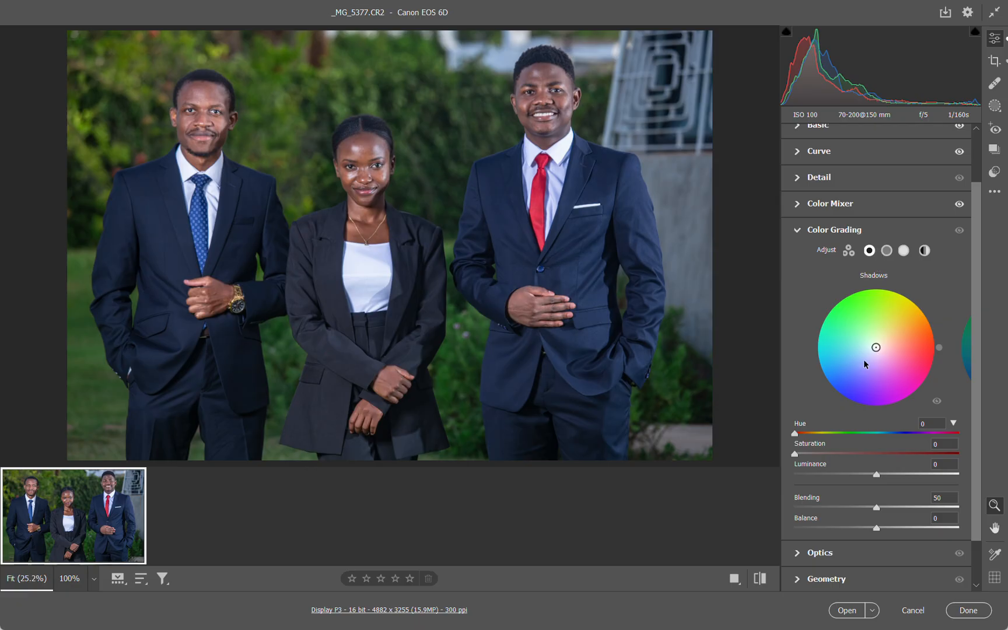
{"action": "left_click_drag", "start_coordinate": [875, 347], "coordinate": [871, 358]}
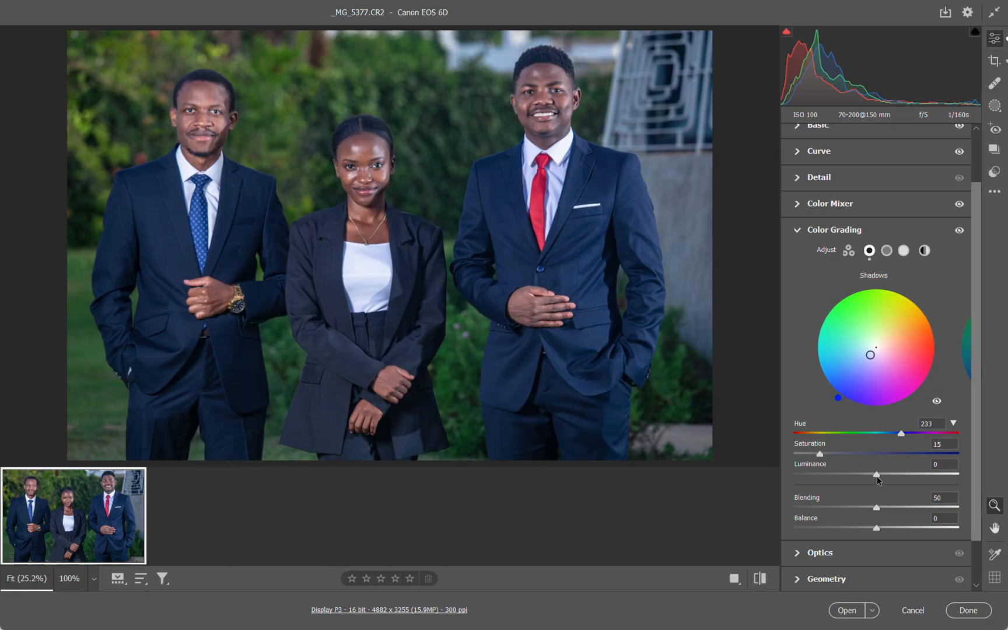
{"action": "left_click_drag", "start_coordinate": [877, 478], "coordinate": [858, 478]}
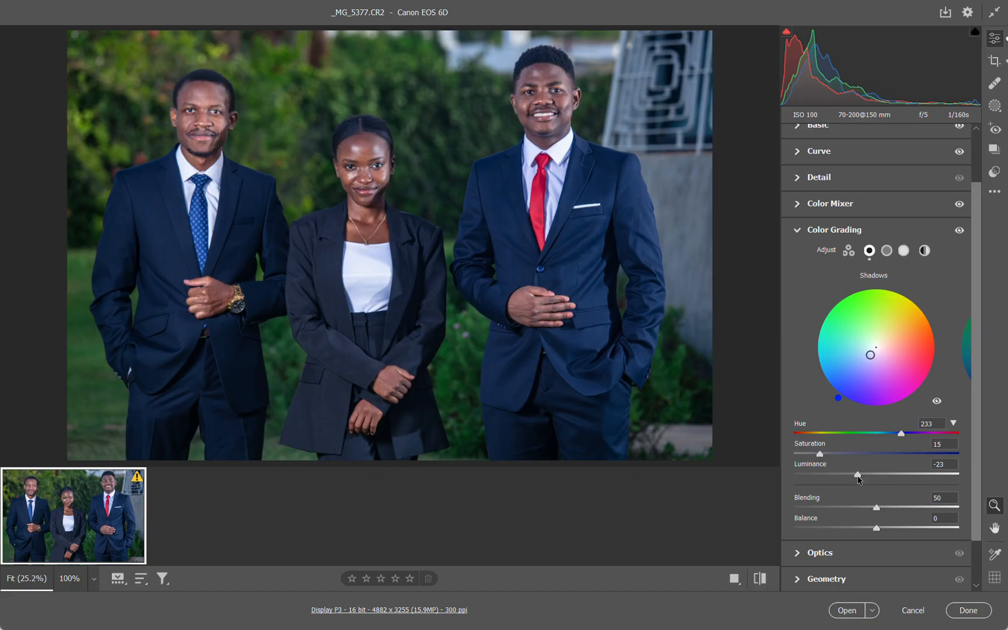
{"action": "double_click", "coordinate": [858, 478]}
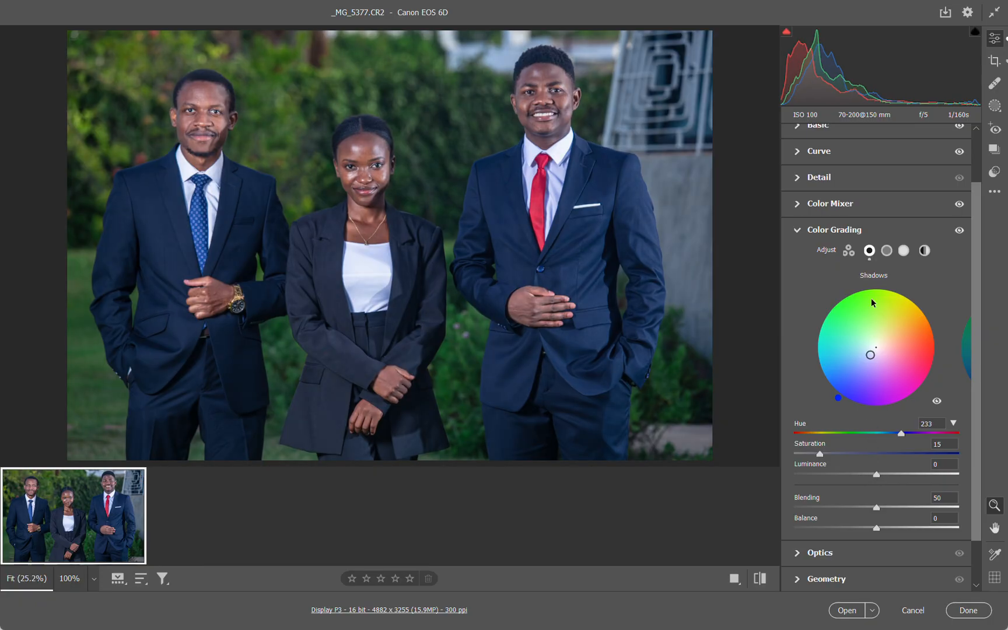
Grade the Midtones at Hue 53, Saturation 33 and Luminance +63
{"action": "left_click", "coordinate": [887, 251]}
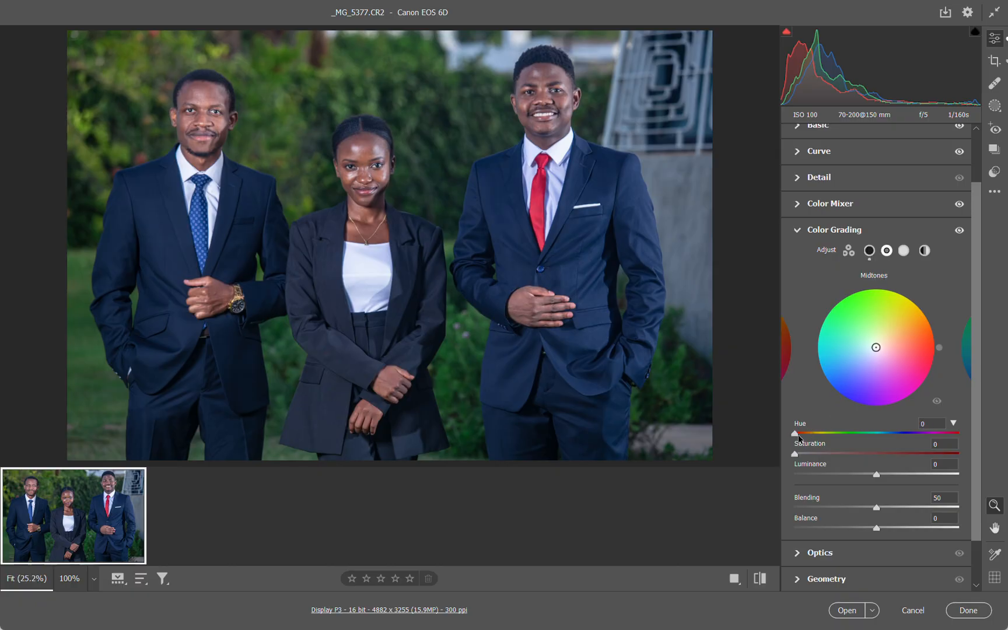
{"action": "left_click_drag", "start_coordinate": [795, 434], "coordinate": [821, 436]}
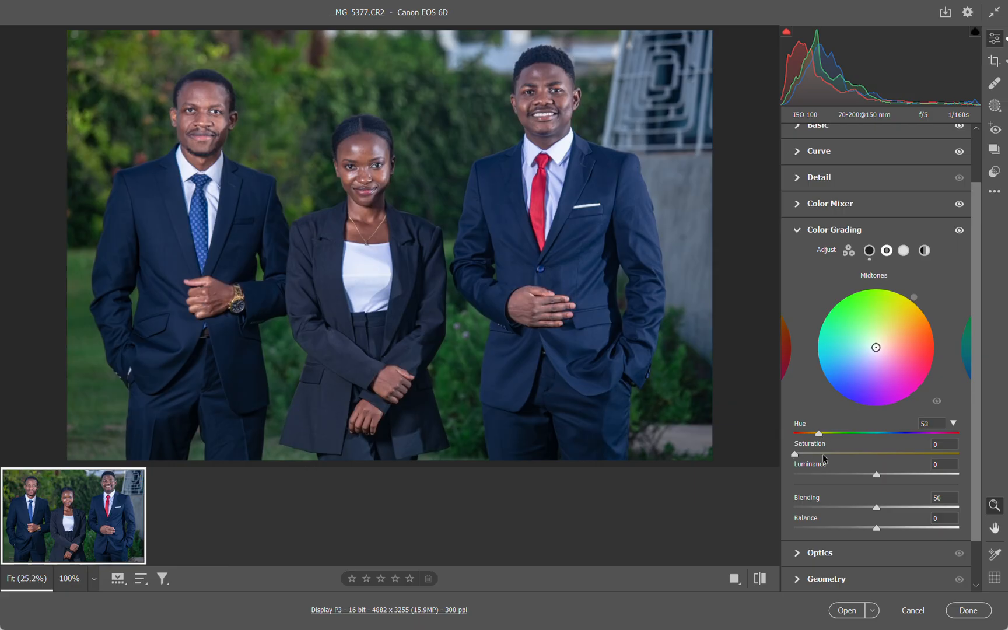
{"action": "mouse_move", "coordinate": [794, 454]}
{"action": "left_mouse_down"}
{"action": "mouse_move", "coordinate": [832, 456]}
{"action": "mouse_move", "coordinate": [816, 457]}
{"action": "left_mouse_up"}
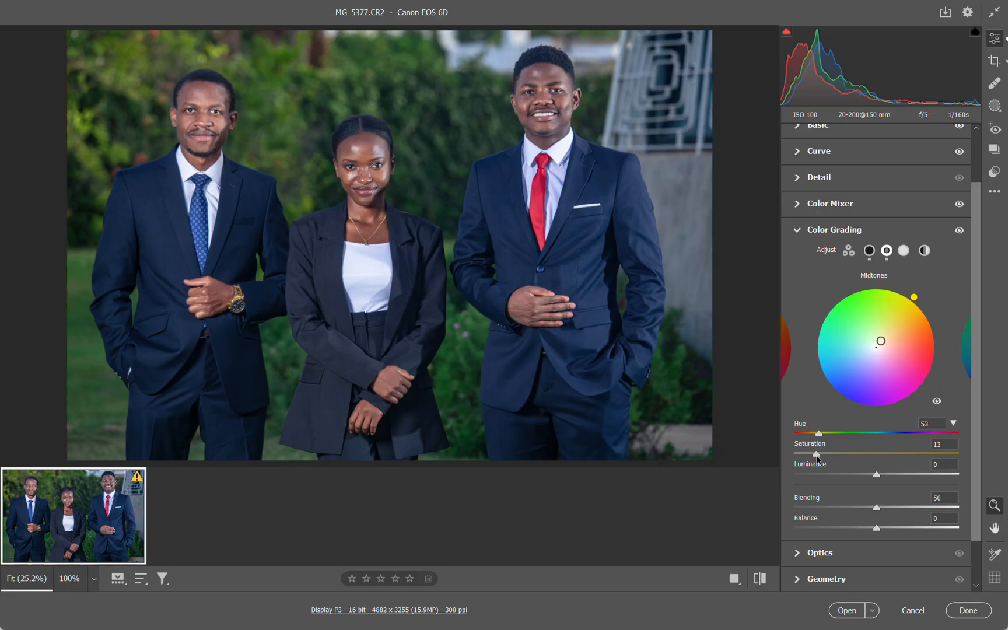
{"action": "left_click_drag", "start_coordinate": [816, 457], "coordinate": [869, 455]}
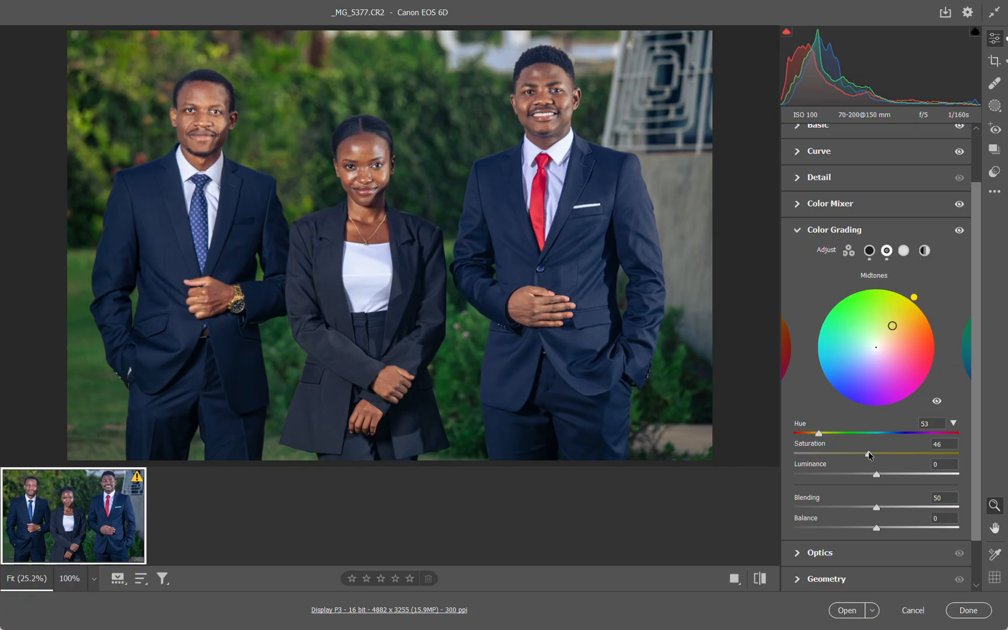
{"action": "left_click_drag", "start_coordinate": [869, 455], "coordinate": [925, 480]}
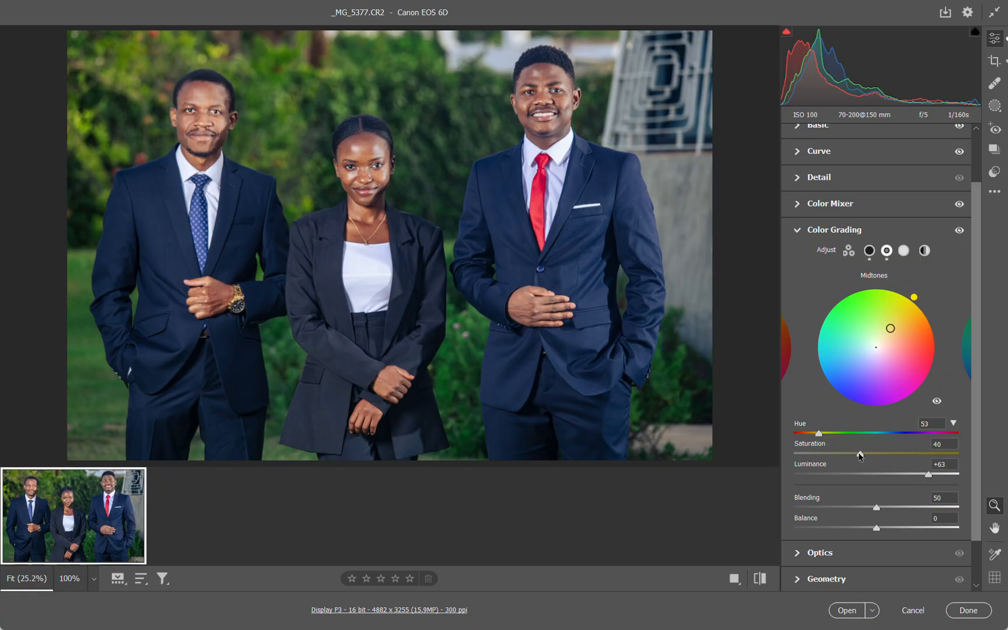
{"action": "left_click_drag", "start_coordinate": [859, 456], "coordinate": [849, 458]}
Set the orange Saturation to -3 in the Color Mixer and compare the photo with its unedited version
{"action": "left_click", "coordinate": [805, 205]}
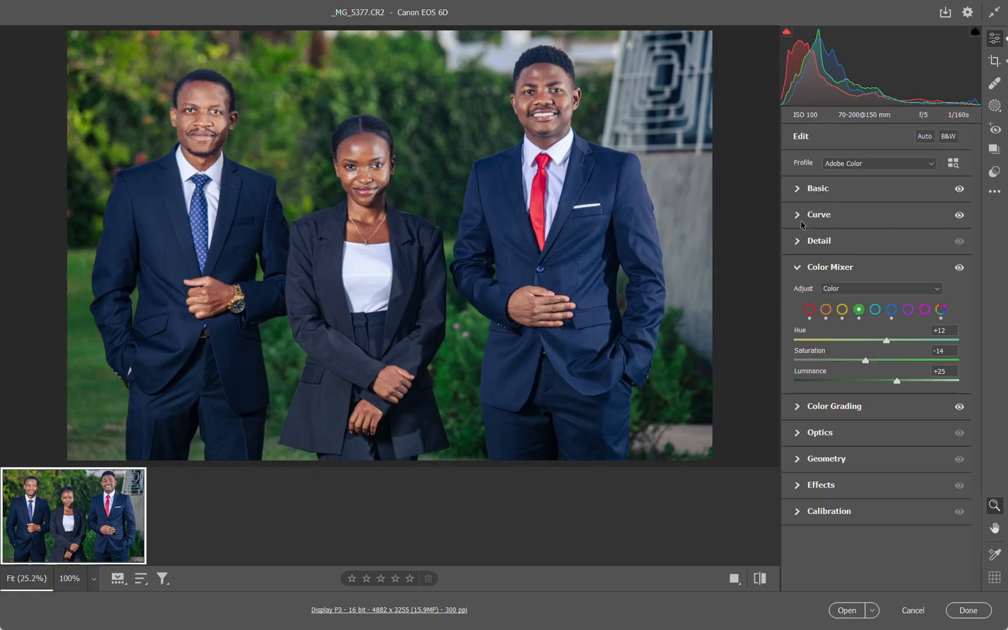
{"action": "left_click", "coordinate": [841, 310]}
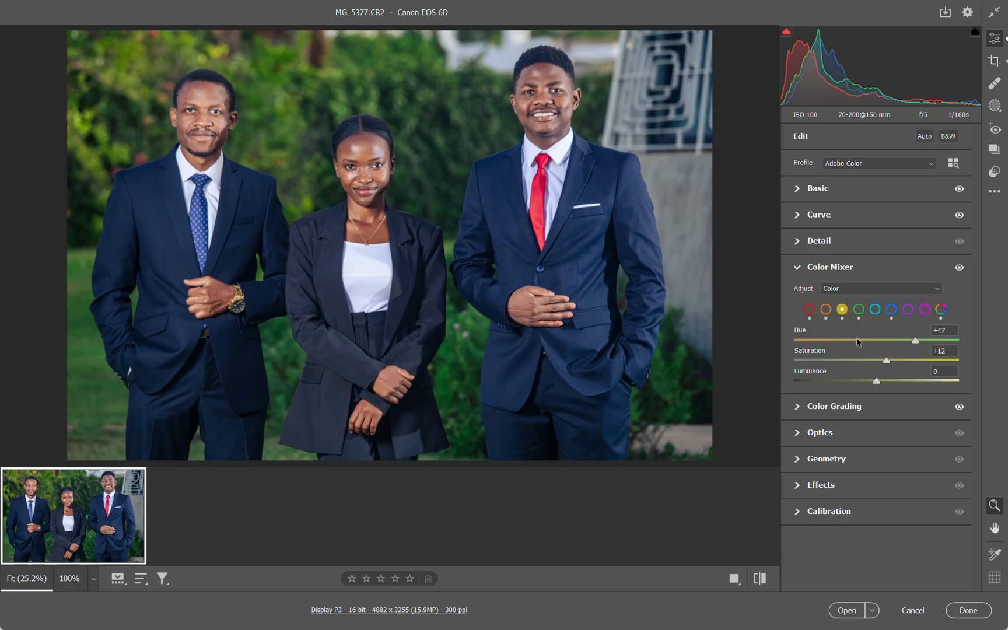
{"action": "left_click", "coordinate": [825, 310]}
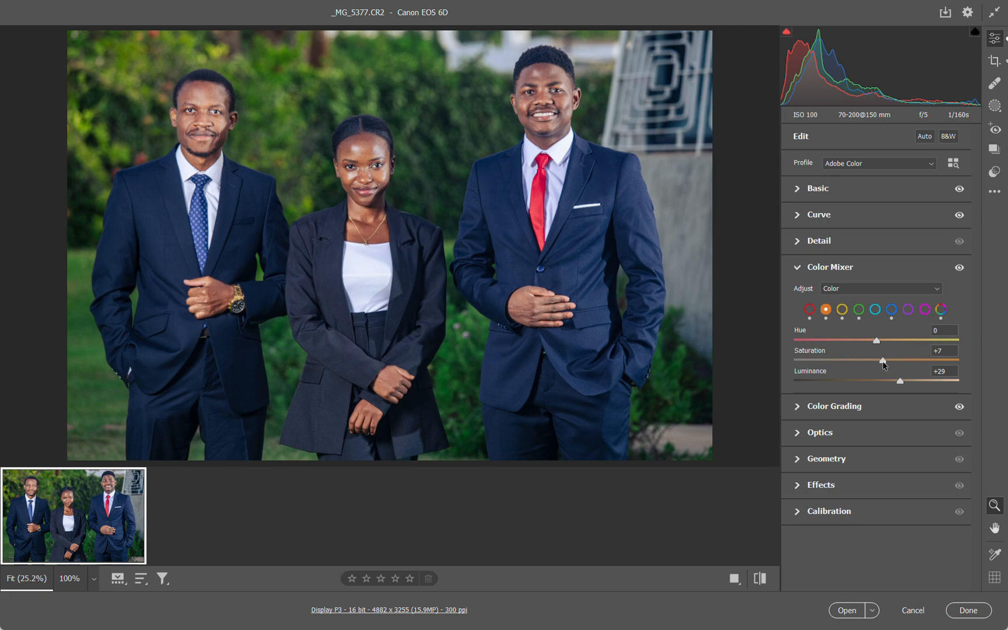
{"action": "left_click_drag", "start_coordinate": [883, 360], "coordinate": [874, 362]}
{"action": "left_click", "coordinate": [761, 581]}
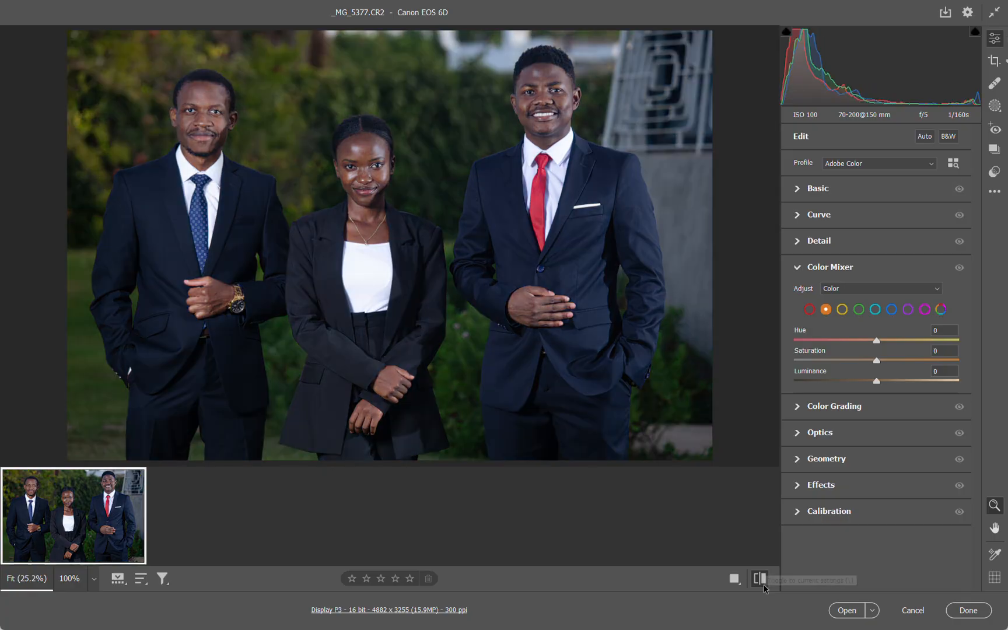
{"action": "left_click", "coordinate": [761, 580]}
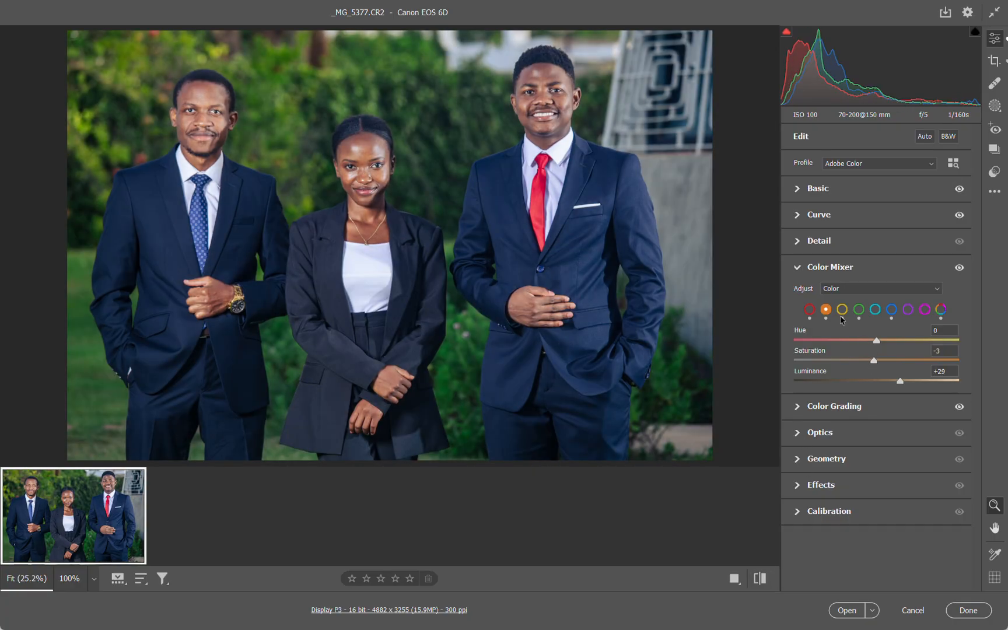
Test stronger and weaker yellow tints on the Color Grading Midtones and set their Saturation to 28
{"action": "left_click", "coordinate": [802, 268]}
{"action": "left_click", "coordinate": [796, 302]}
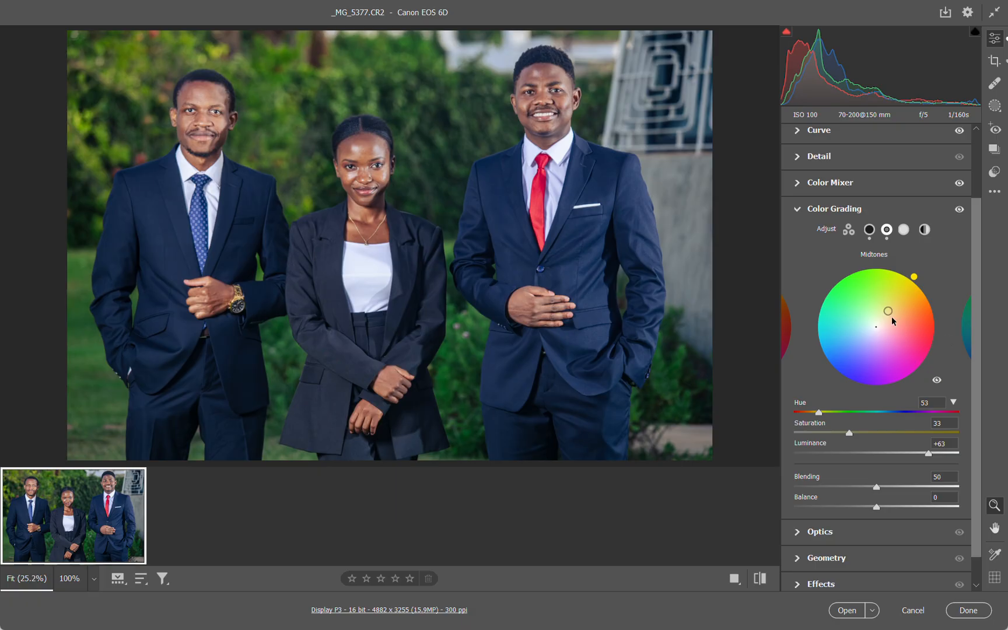
{"action": "left_click_drag", "start_coordinate": [888, 307], "coordinate": [906, 287]}
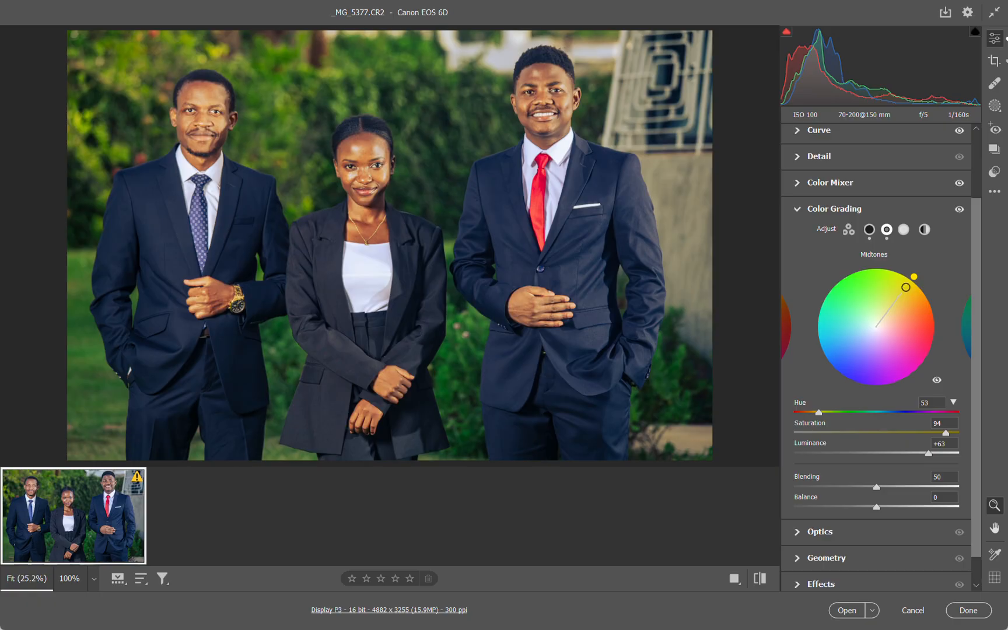
{"action": "left_click_drag", "start_coordinate": [906, 287], "coordinate": [885, 315]}
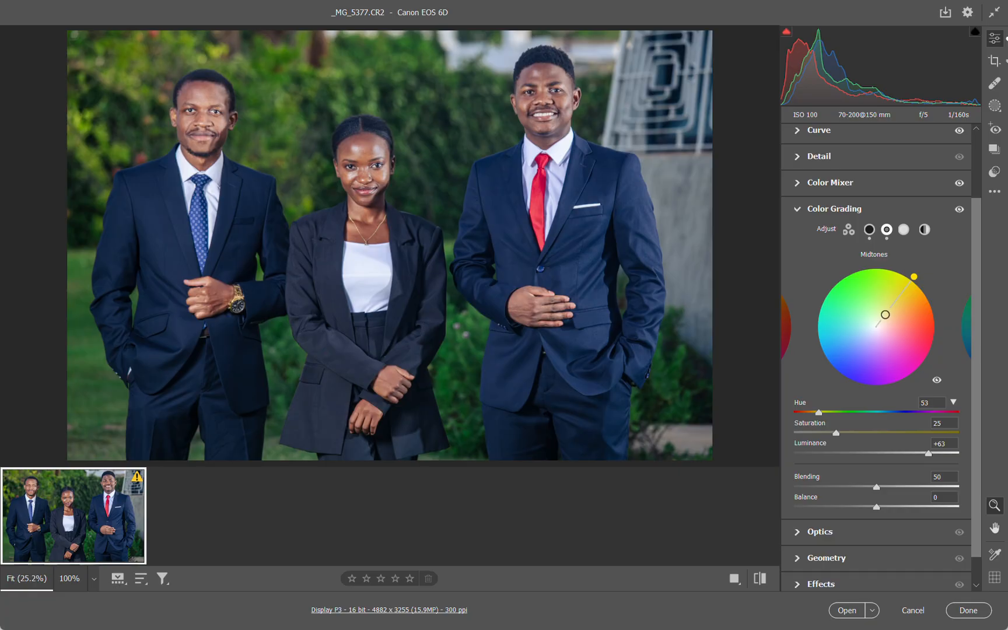
{"action": "left_click_drag", "start_coordinate": [885, 314], "coordinate": [886, 314]}
Grade the Highlights at Hue 46, Saturation 49 and Luminance +60, and compare with the unedited photo
{"action": "left_click", "coordinate": [904, 230]}
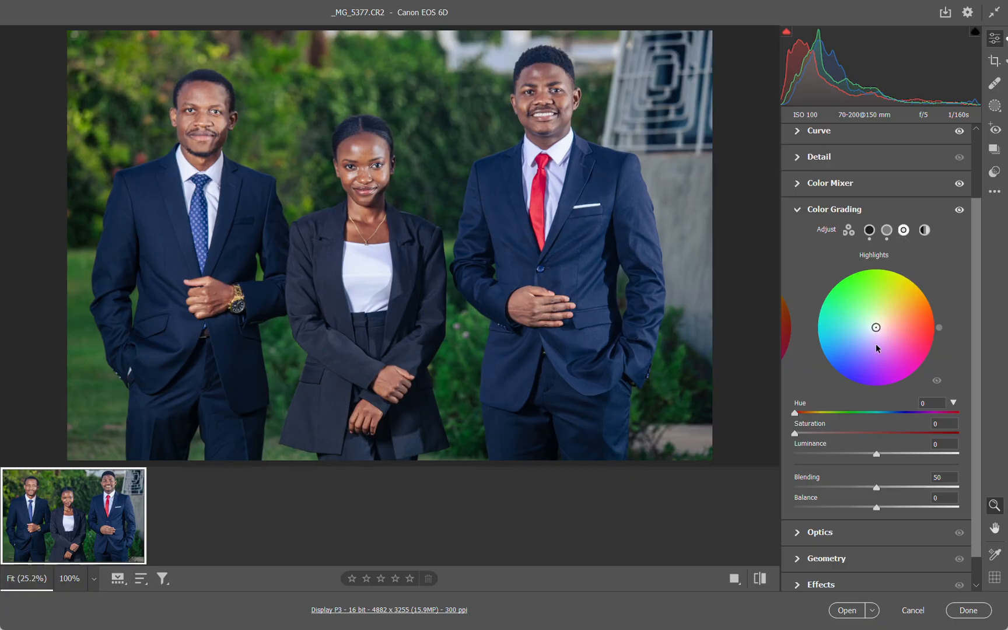
{"action": "left_click_drag", "start_coordinate": [876, 328], "coordinate": [891, 310]}
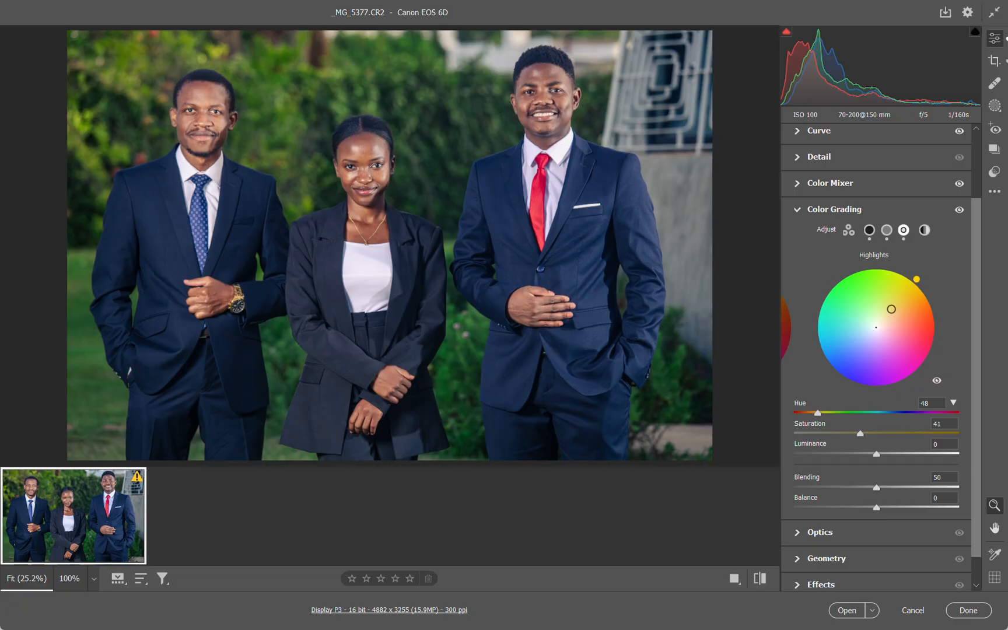
{"action": "mouse_move", "coordinate": [890, 309]}
{"action": "left_mouse_down"}
{"action": "mouse_move", "coordinate": [880, 311]}
{"action": "mouse_move", "coordinate": [890, 312]}
{"action": "left_mouse_up"}
{"action": "left_click_drag", "start_coordinate": [852, 433], "coordinate": [926, 454]}
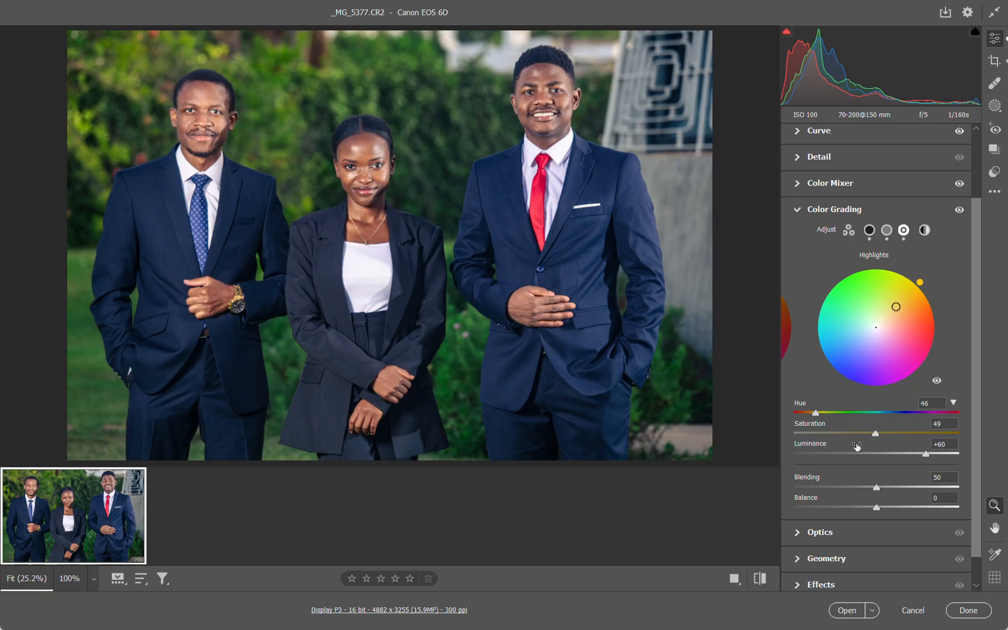
{"action": "left_click", "coordinate": [765, 579]}
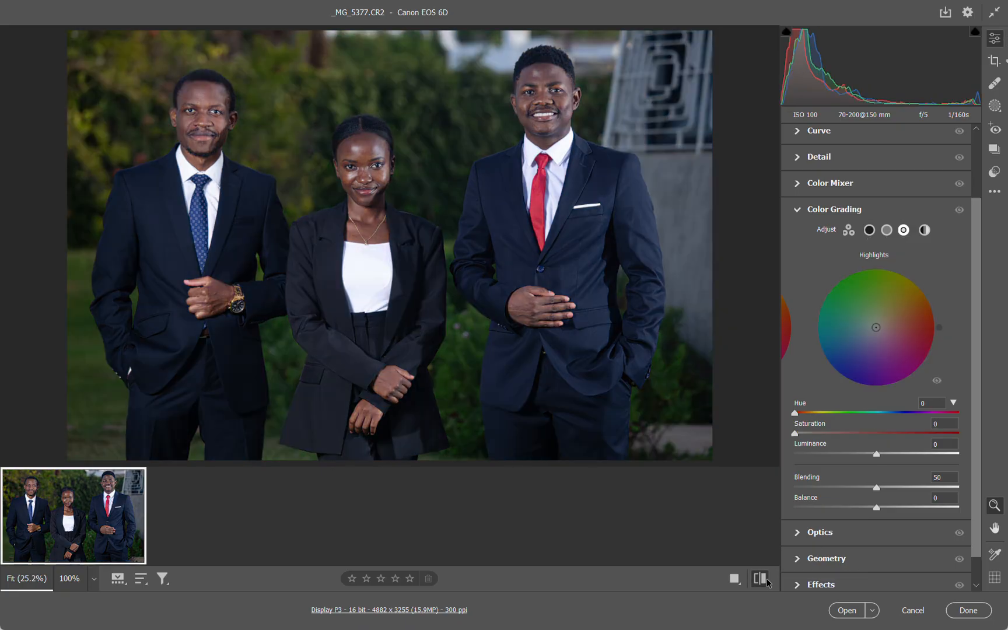
{"action": "left_click", "coordinate": [765, 579]}
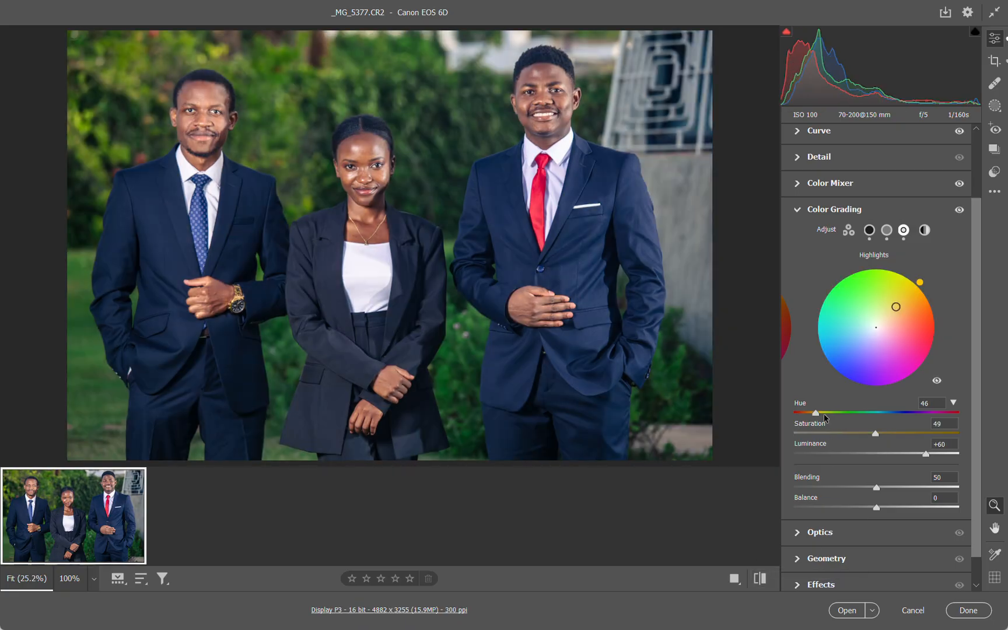
Retune the Shadows color grade to Hue 209 and Saturation 15, and compare with the unedited photo
{"action": "scroll", "coordinate": [825, 420], "scroll_direction": "down", "scroll_amount": 1}
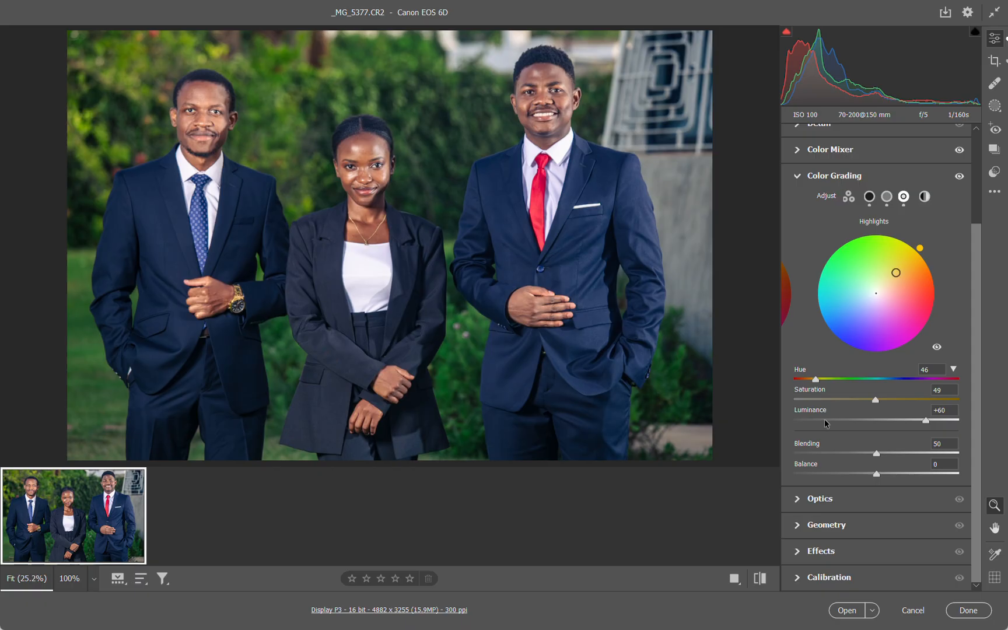
{"action": "left_click", "coordinate": [869, 198]}
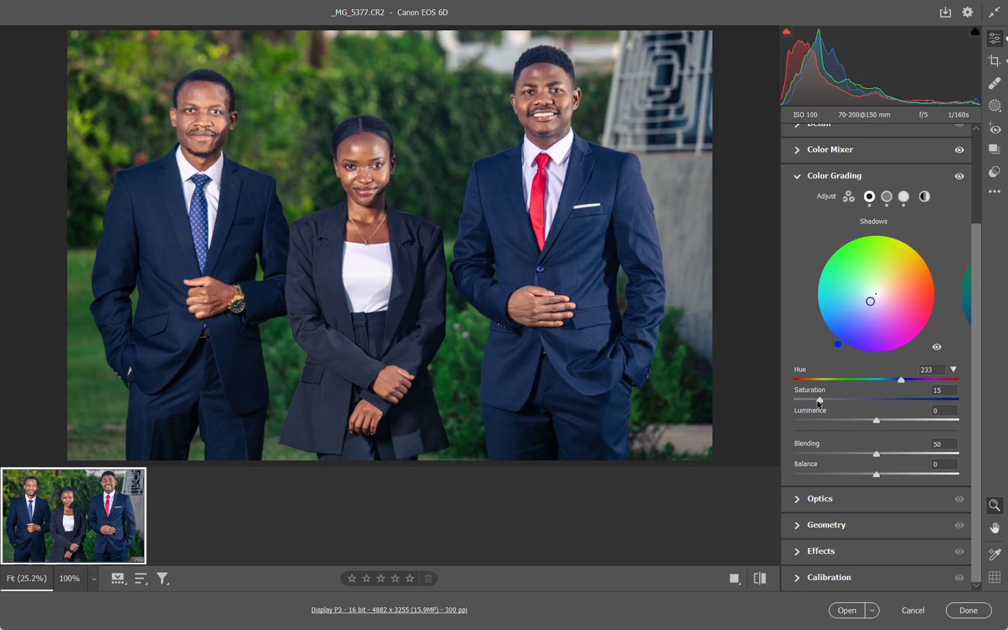
{"action": "left_click_drag", "start_coordinate": [820, 403], "coordinate": [833, 402]}
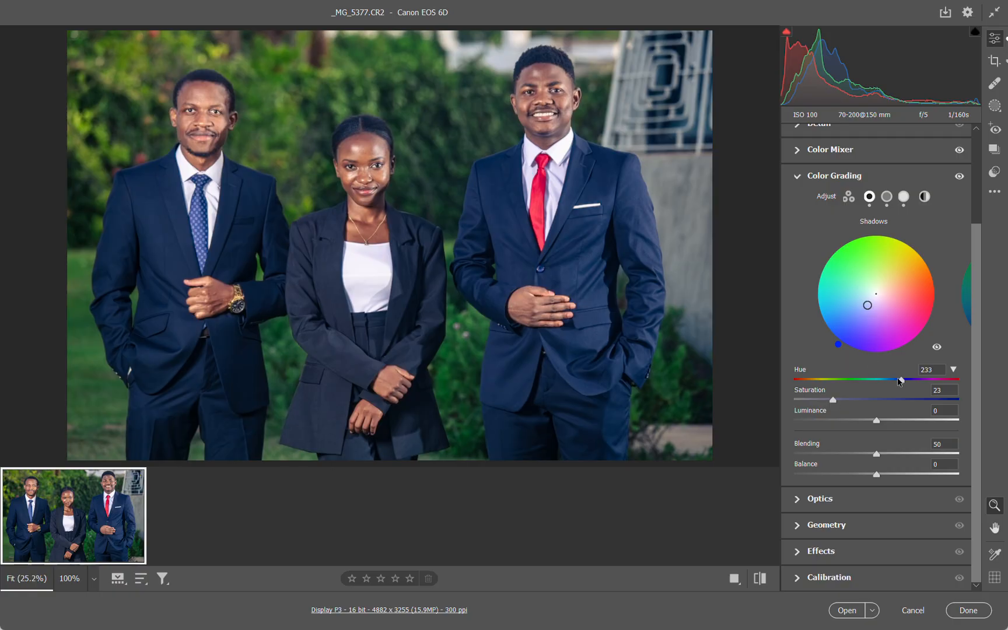
{"action": "mouse_move", "coordinate": [900, 380]}
{"action": "left_mouse_down"}
{"action": "mouse_move", "coordinate": [795, 382]}
{"action": "mouse_move", "coordinate": [891, 384]}
{"action": "mouse_move", "coordinate": [876, 386]}
{"action": "left_mouse_up"}
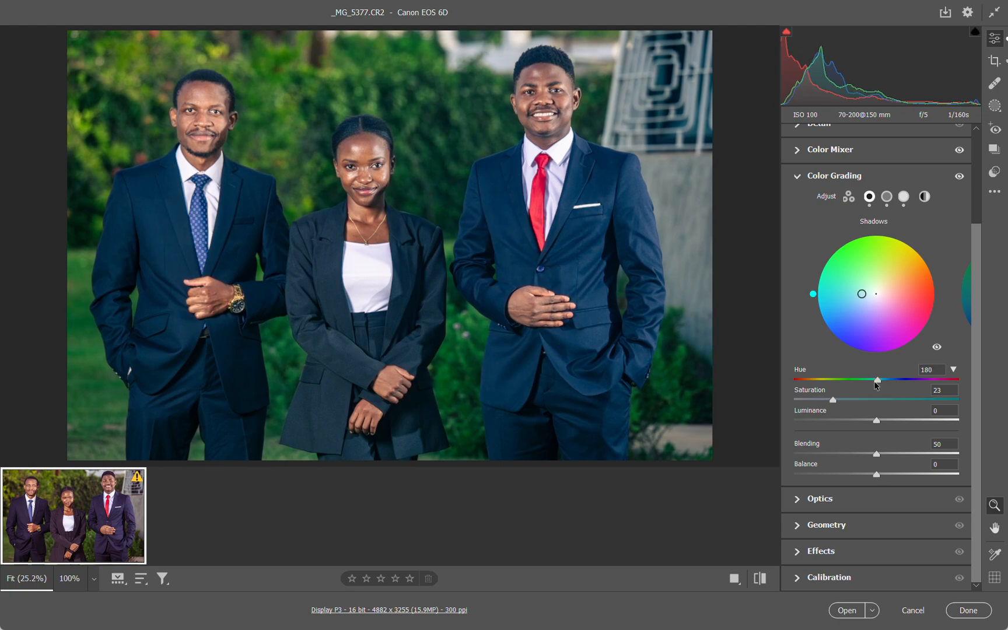
{"action": "left_click_drag", "start_coordinate": [875, 386], "coordinate": [887, 385]}
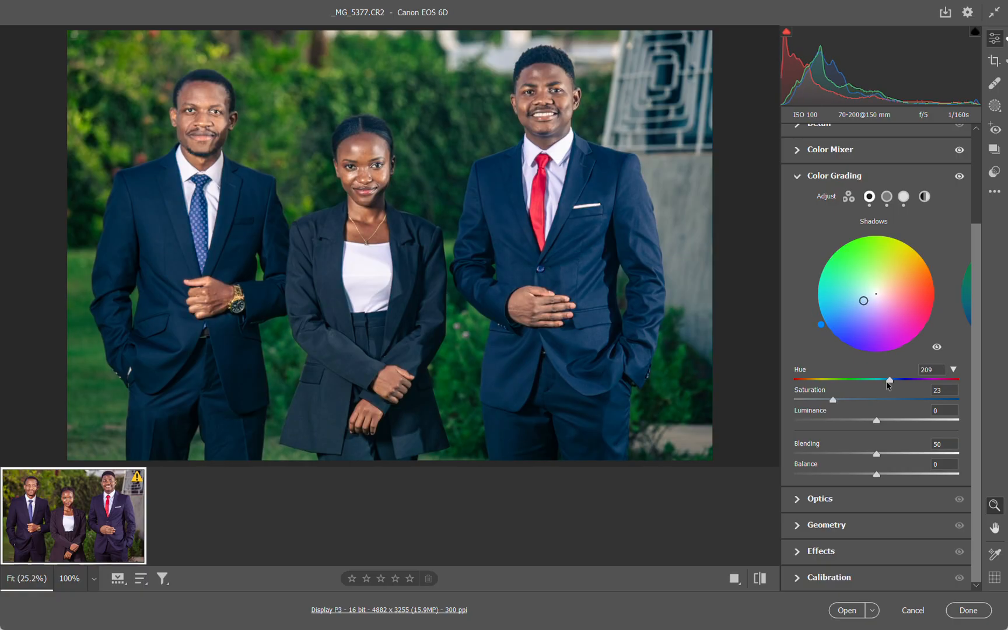
{"action": "left_click_drag", "start_coordinate": [834, 401], "coordinate": [821, 402]}
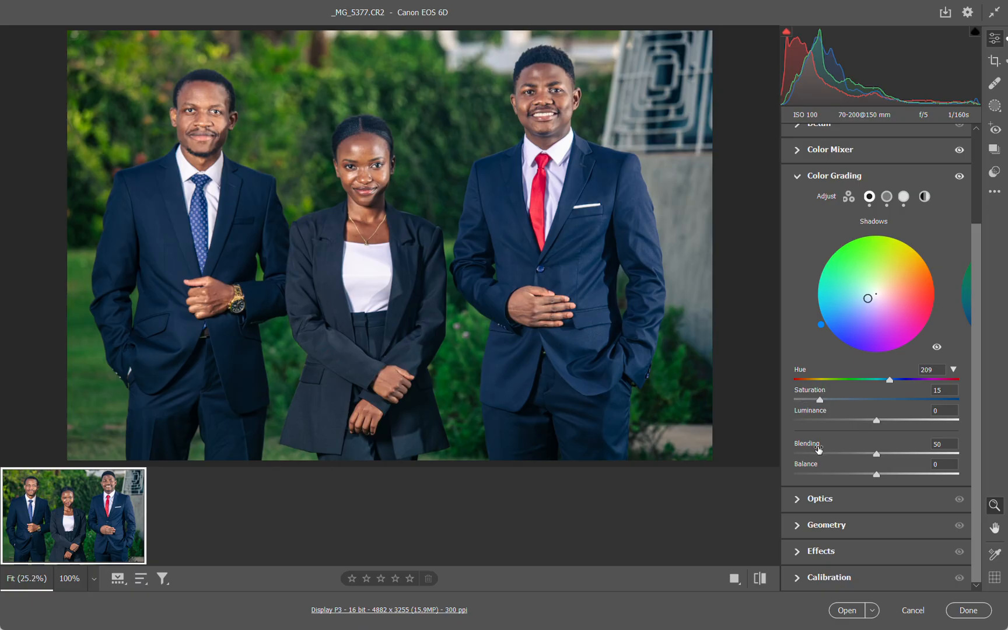
{"action": "left_click", "coordinate": [768, 582]}
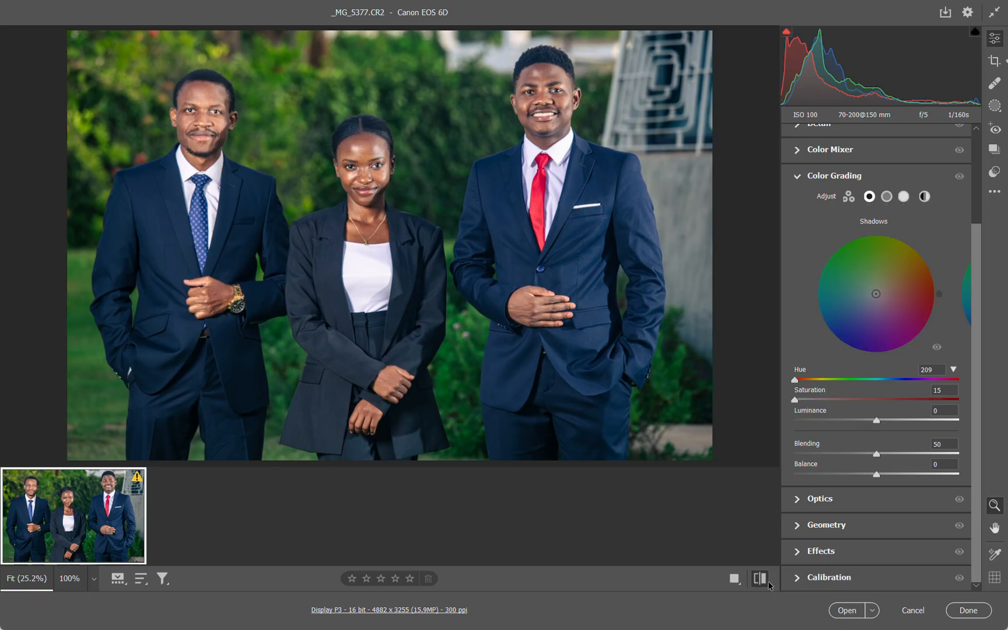
{"action": "left_click", "coordinate": [767, 582]}
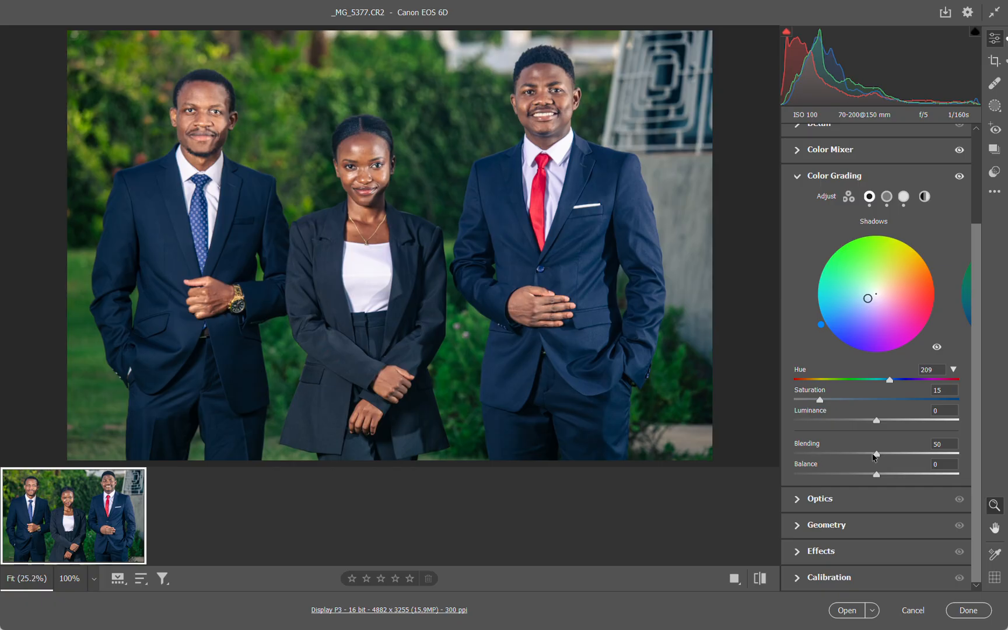
Try Color Grading with Blending at 80 and Balance at -72, and reset both
{"action": "mouse_move", "coordinate": [876, 455]}
{"action": "left_mouse_down"}
{"action": "mouse_move", "coordinate": [936, 454]}
{"action": "mouse_move", "coordinate": [855, 454]}
{"action": "mouse_move", "coordinate": [924, 454]}
{"action": "mouse_move", "coordinate": [881, 475]}
{"action": "left_mouse_up"}
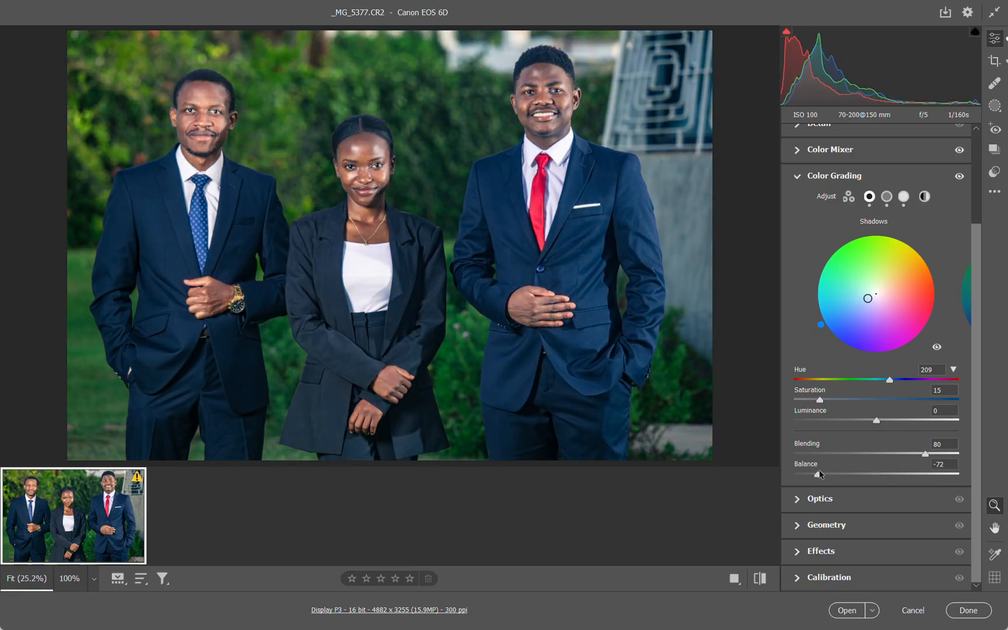
{"action": "double_click", "coordinate": [879, 474]}
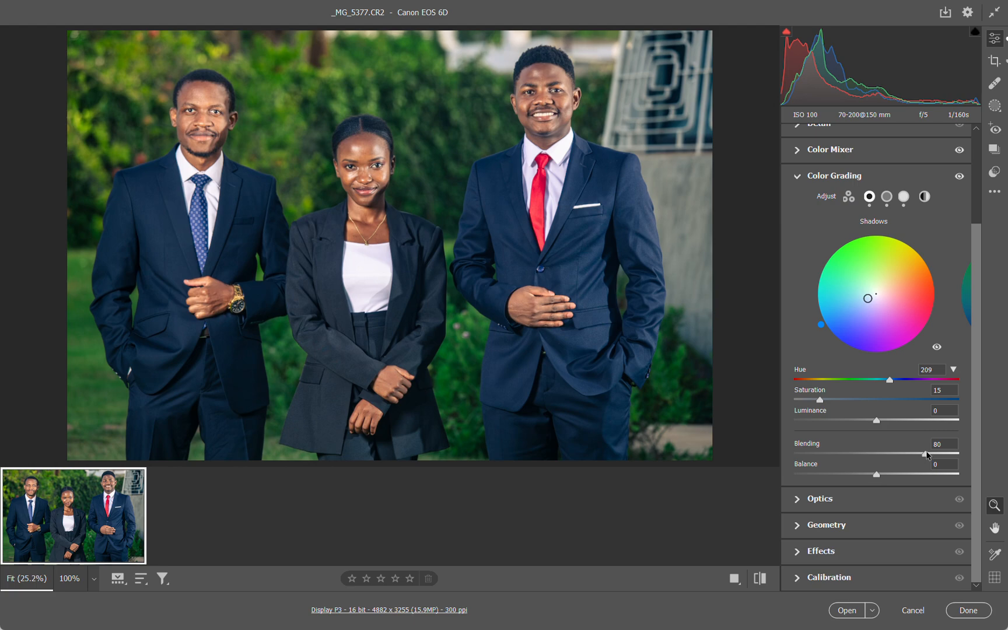
{"action": "double_click", "coordinate": [924, 453]}
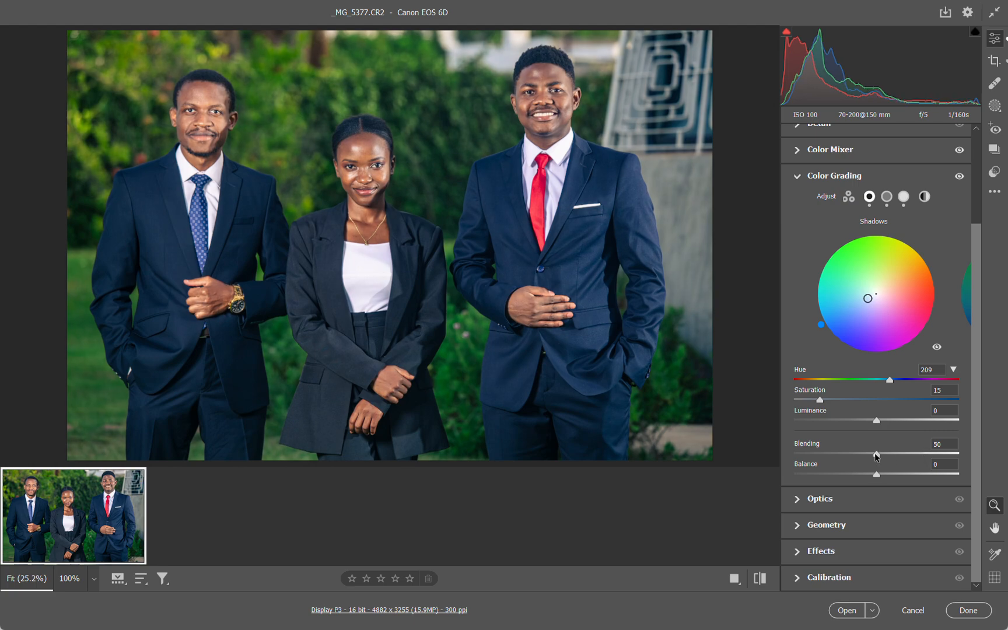
Set the Color Grading Blending to 56 and Balance to -3
{"action": "left_click_drag", "start_coordinate": [876, 455], "coordinate": [875, 479]}
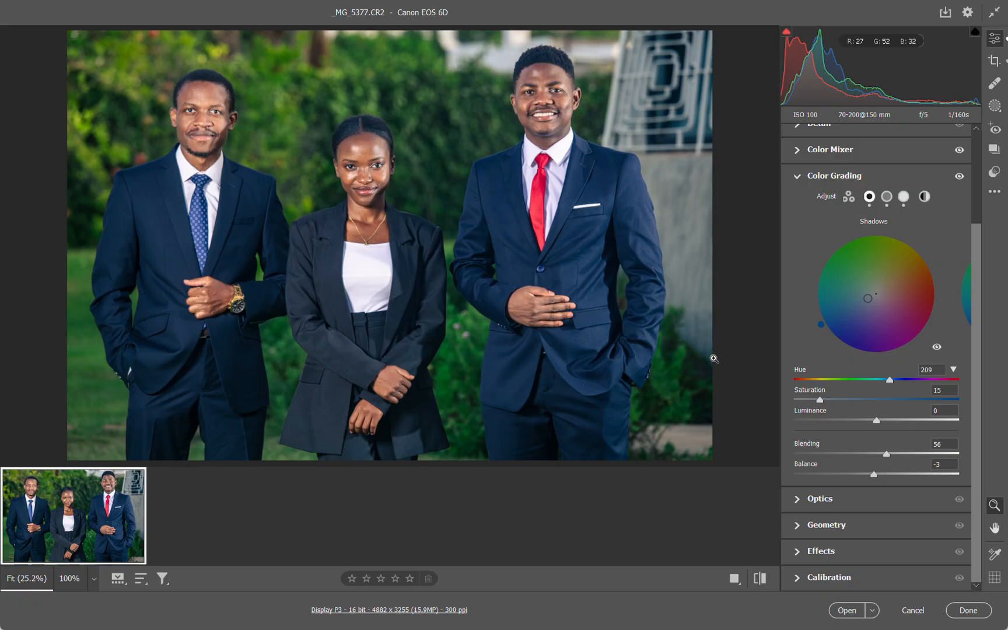
Reset the Color Grading Balance and set it to +2
{"action": "double_click", "coordinate": [875, 475]}
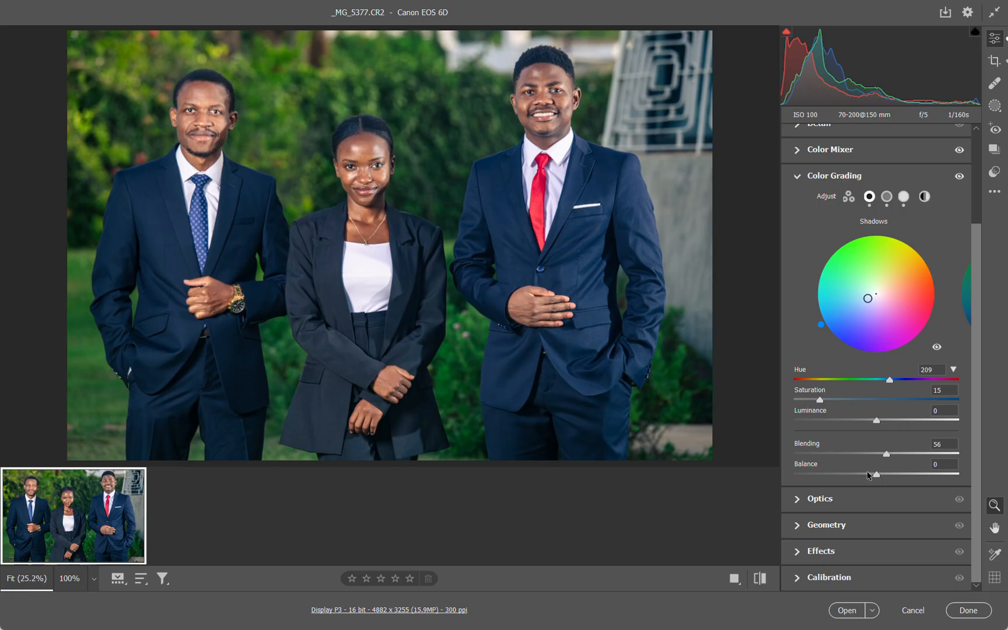
{"action": "left_click_drag", "start_coordinate": [874, 475], "coordinate": [878, 476]}
{"action": "left_click_drag", "start_coordinate": [879, 477], "coordinate": [875, 478]}
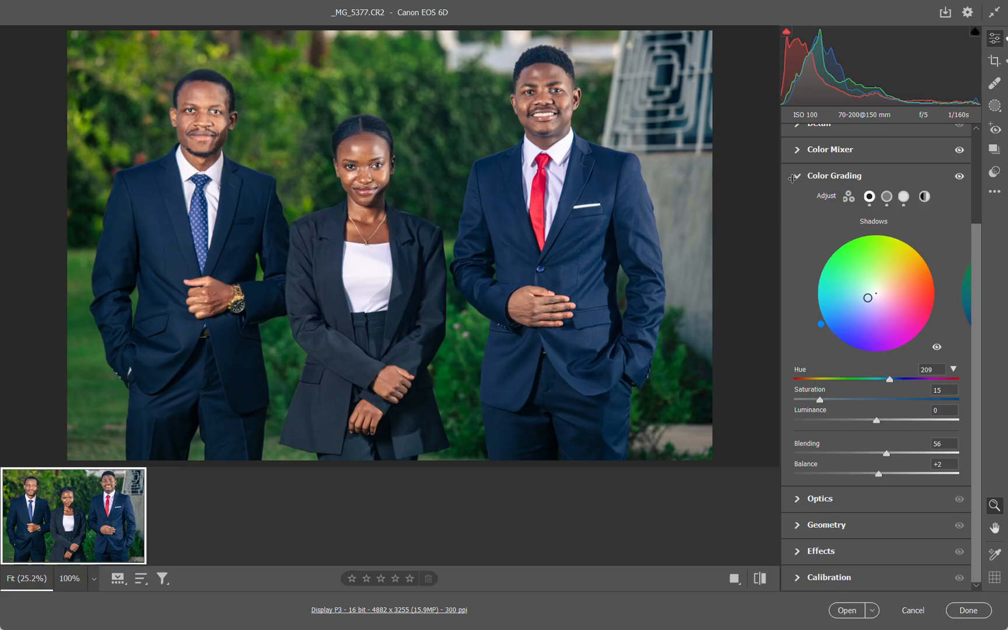
{"action": "left_click", "coordinate": [800, 177]}
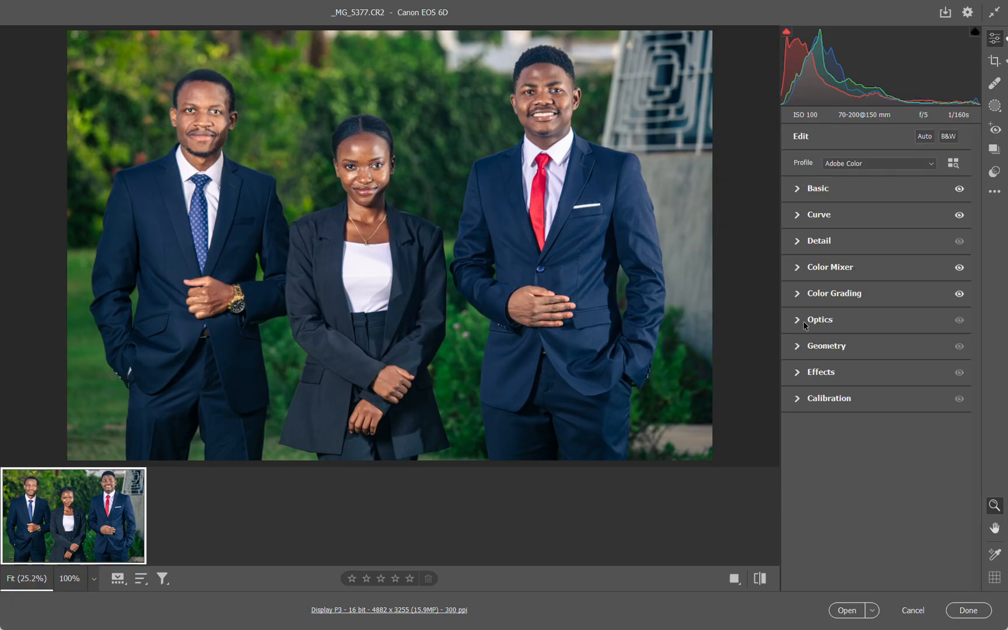
Set the Calibration Blue Primary Saturation to +30
{"action": "left_click", "coordinate": [797, 398]}
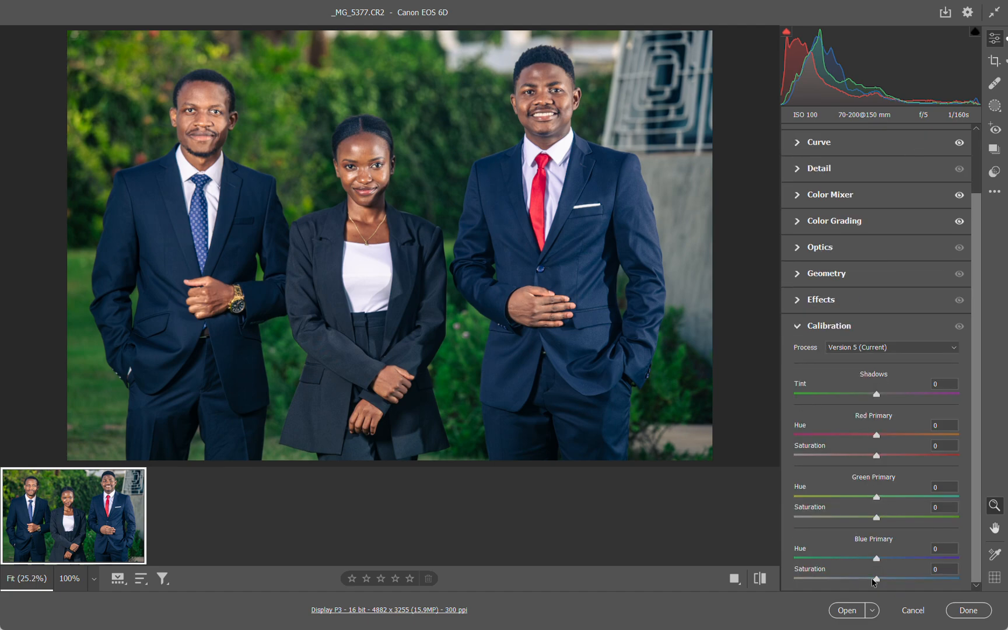
{"action": "left_click_drag", "start_coordinate": [877, 579], "coordinate": [899, 581]}
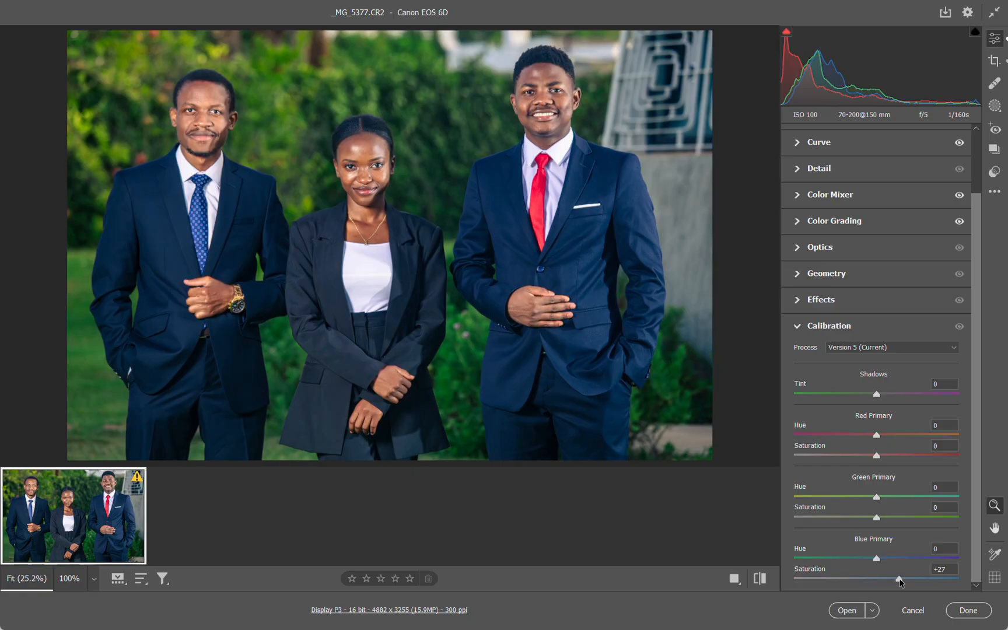
{"action": "mouse_move", "coordinate": [899, 582]}
{"action": "left_mouse_down"}
{"action": "mouse_move", "coordinate": [974, 580]}
{"action": "mouse_move", "coordinate": [894, 582]}
{"action": "left_mouse_up"}
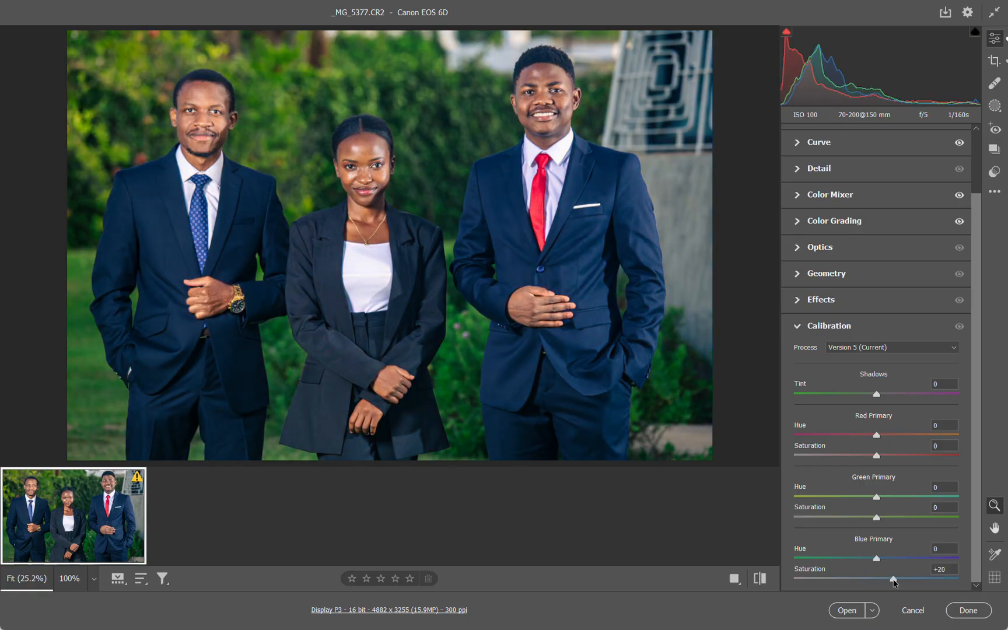
{"action": "left_click_drag", "start_coordinate": [893, 581], "coordinate": [902, 580]}
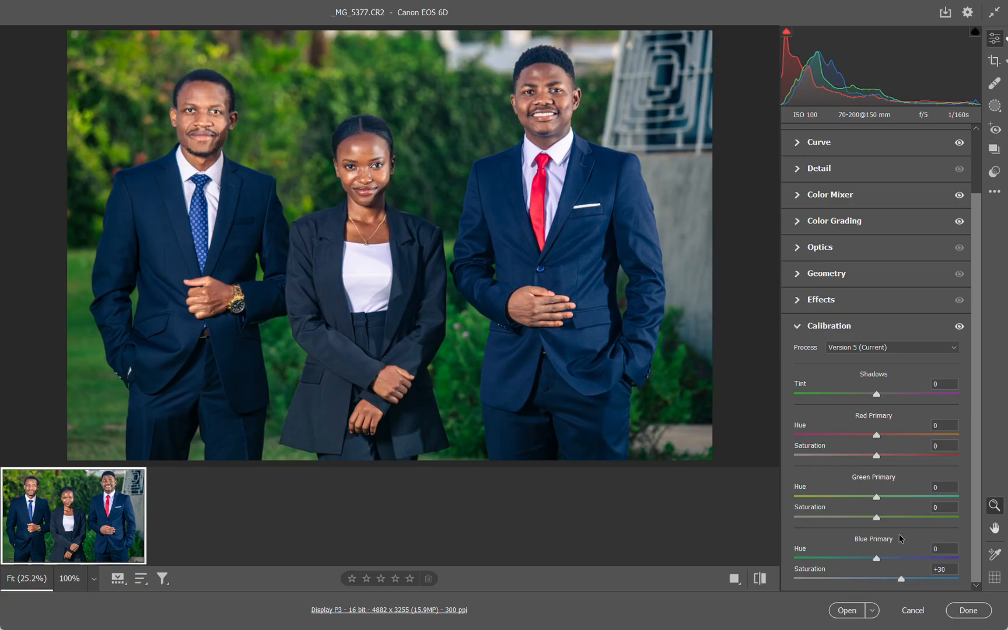
Set the Calibration Red Primary Saturation to -18 and compare the result with the unedited photo
{"action": "left_click", "coordinate": [874, 456]}
{"action": "left_click_drag", "start_coordinate": [875, 456], "coordinate": [861, 458]}
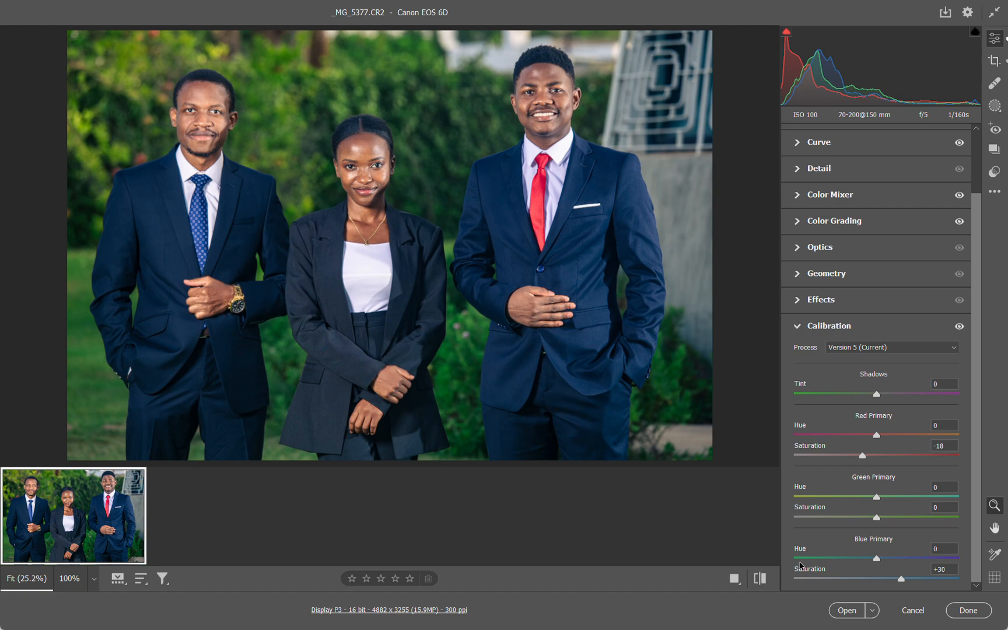
{"action": "left_click", "coordinate": [770, 580]}
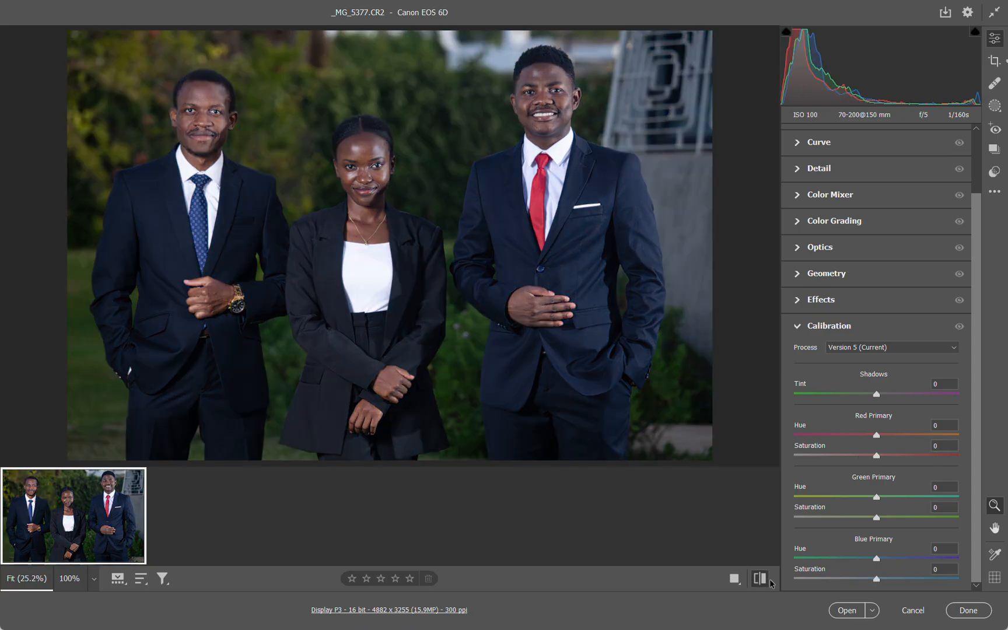
{"action": "left_click", "coordinate": [770, 582]}
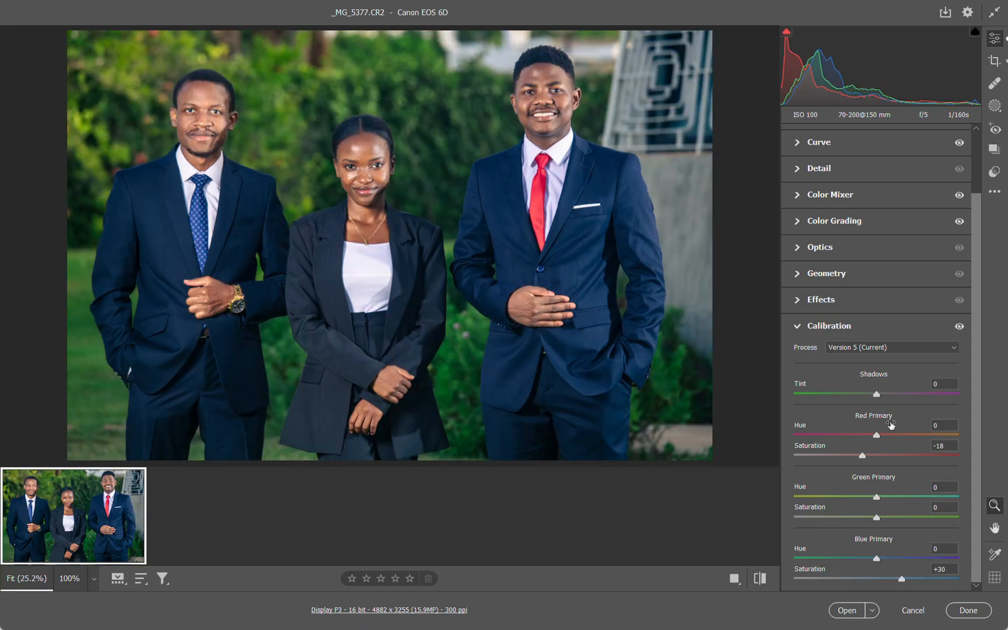
{"action": "left_click", "coordinate": [808, 325]}
Start saving the current edit settings to a Camera Raw settings file in the client's named folder on the Desktop
{"action": "left_click", "coordinate": [994, 192]}
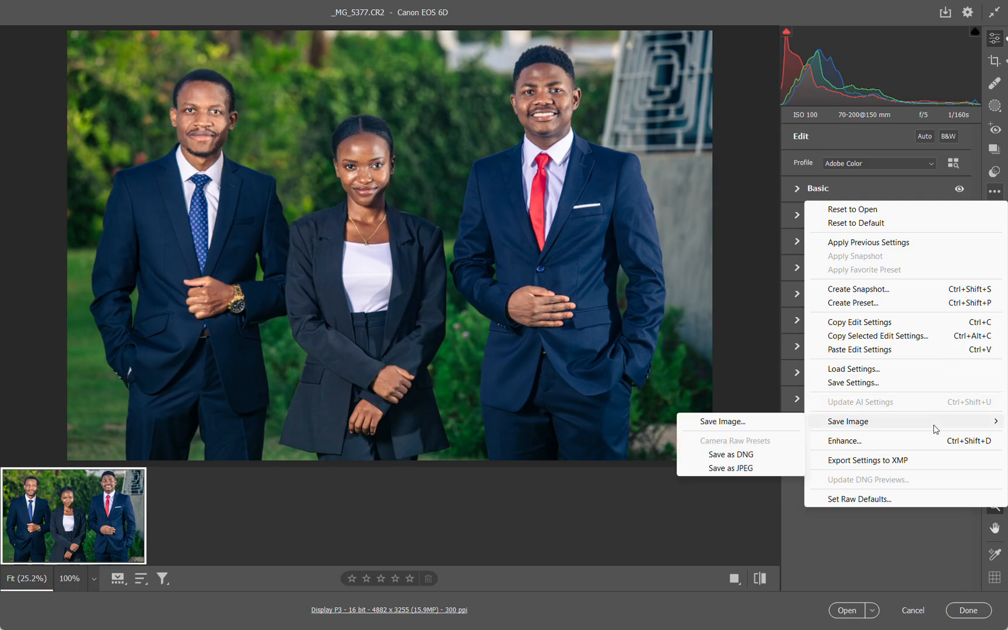
{"action": "left_click", "coordinate": [756, 466]}
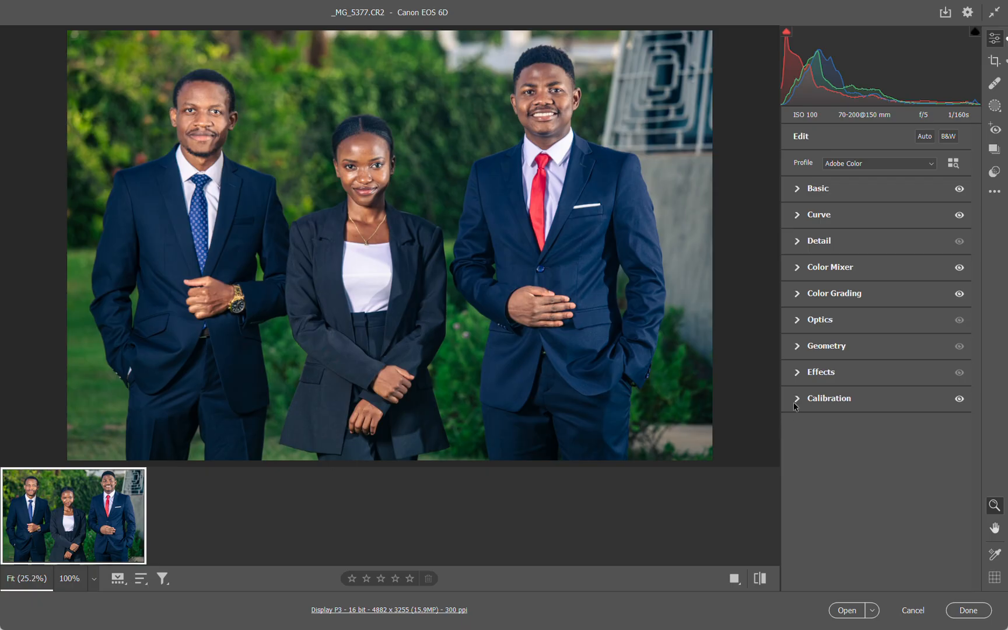
{"action": "left_click", "coordinate": [994, 191]}
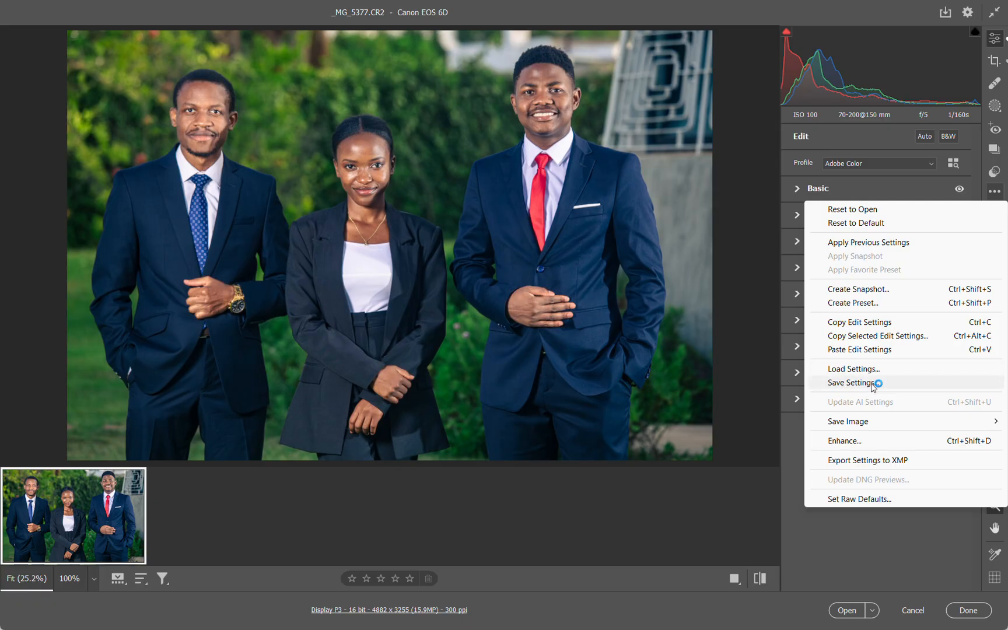
{"action": "left_click", "coordinate": [873, 384]}
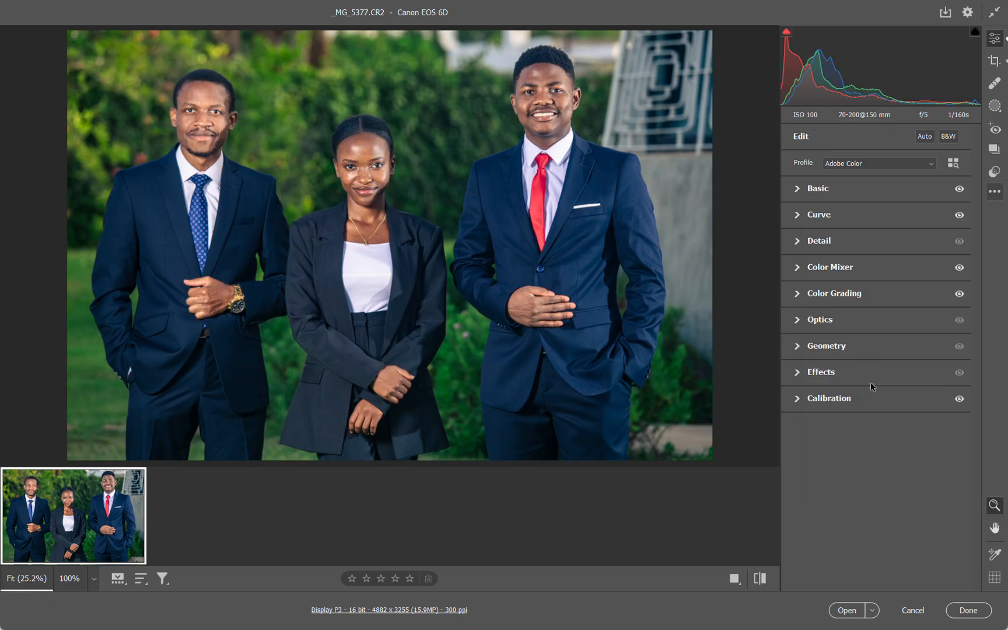
{"action": "left_click", "coordinate": [608, 145]}
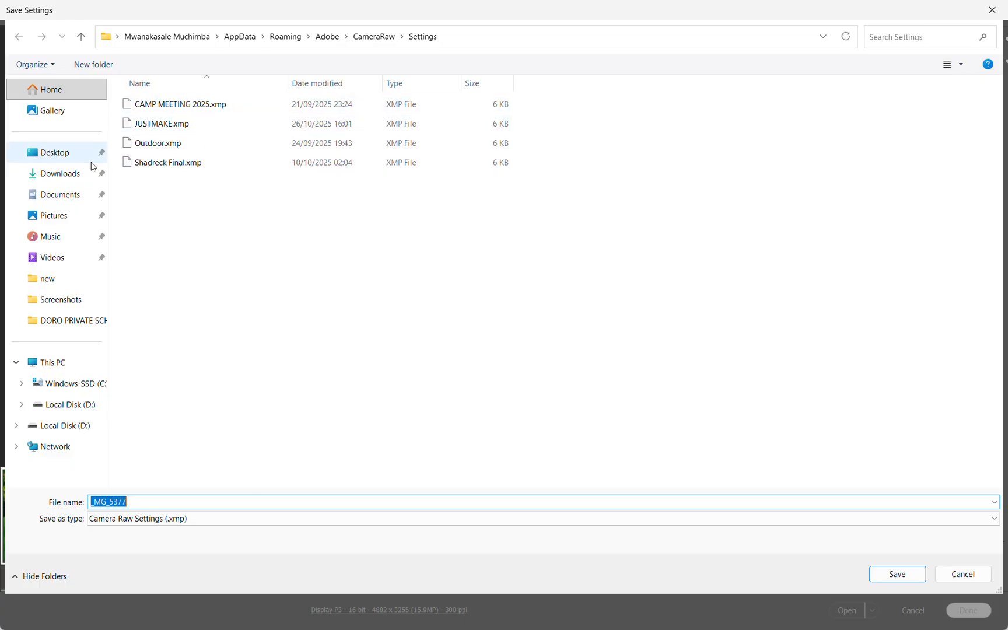
{"action": "left_click", "coordinate": [67, 162]}
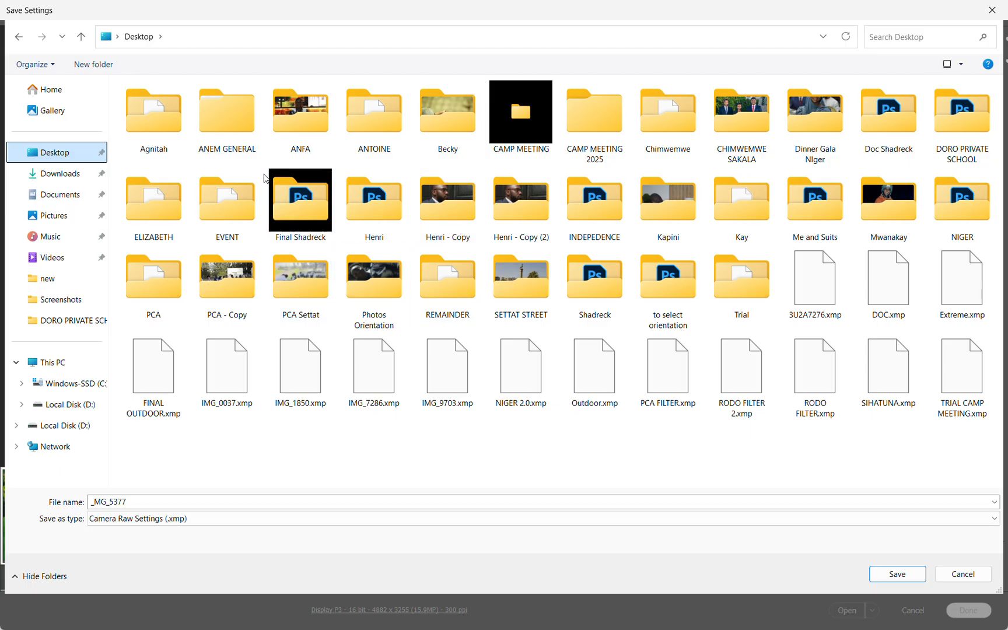
{"action": "left_click", "coordinate": [734, 156]}
{"action": "double_click", "coordinate": [734, 156]}
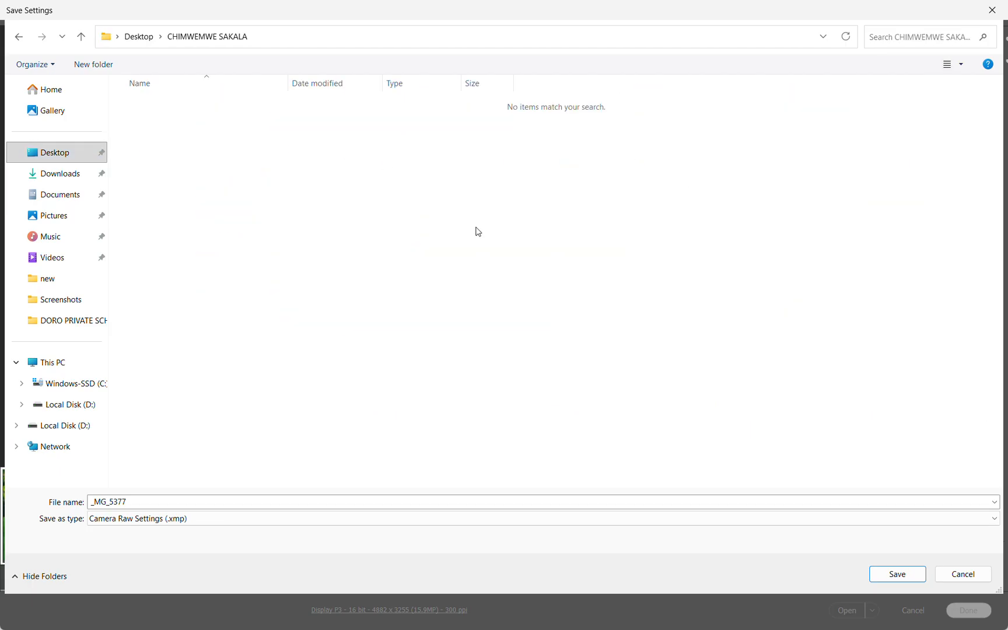
Name the settings file with the client's first name followed by GRAD
{"action": "double_click", "coordinate": [160, 502]}
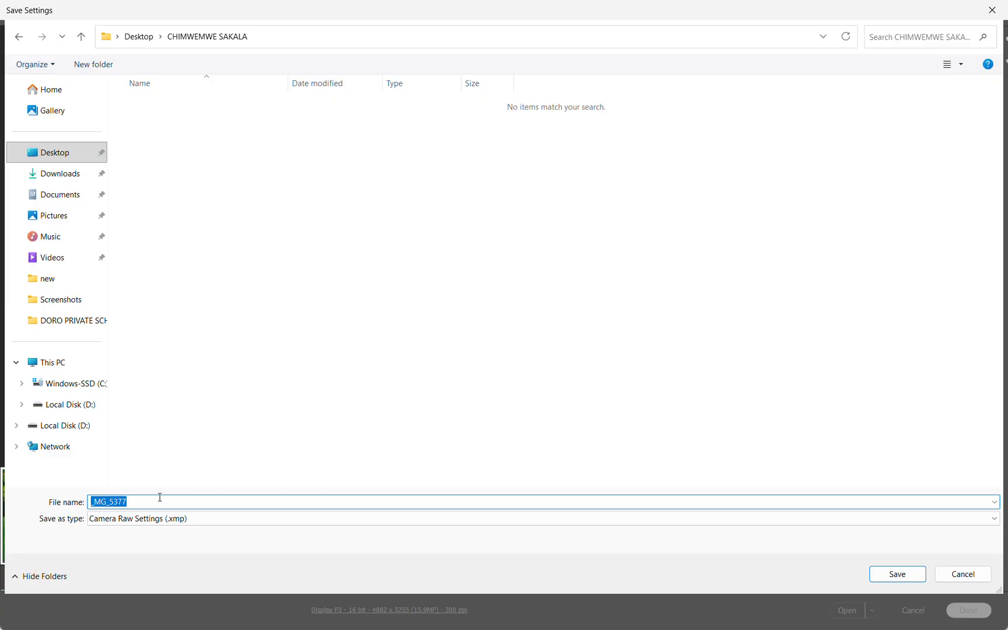
{"action": "type", "text": "CHIMWEMWE GRAD"}
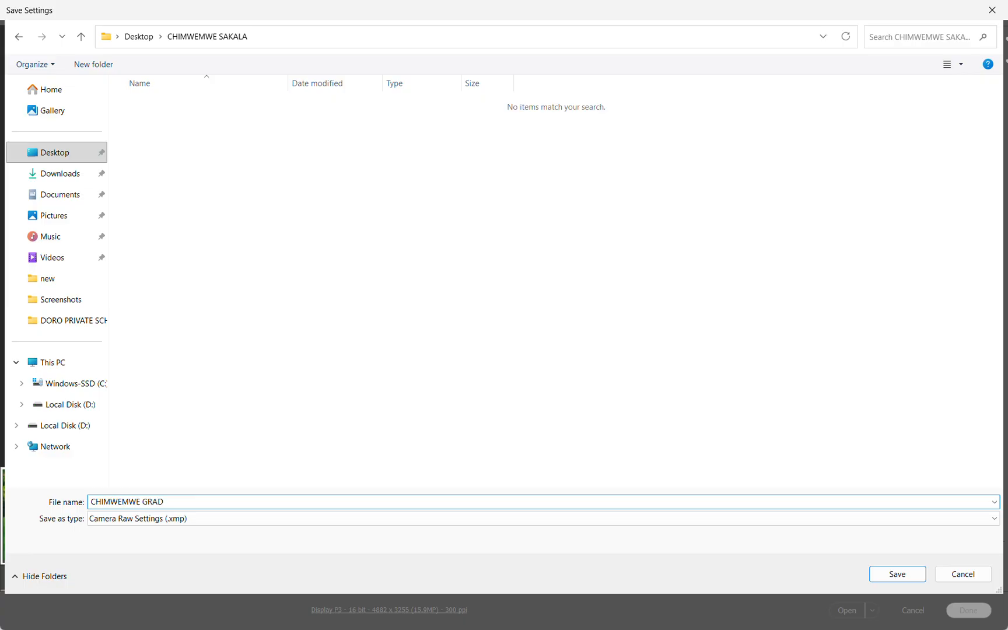